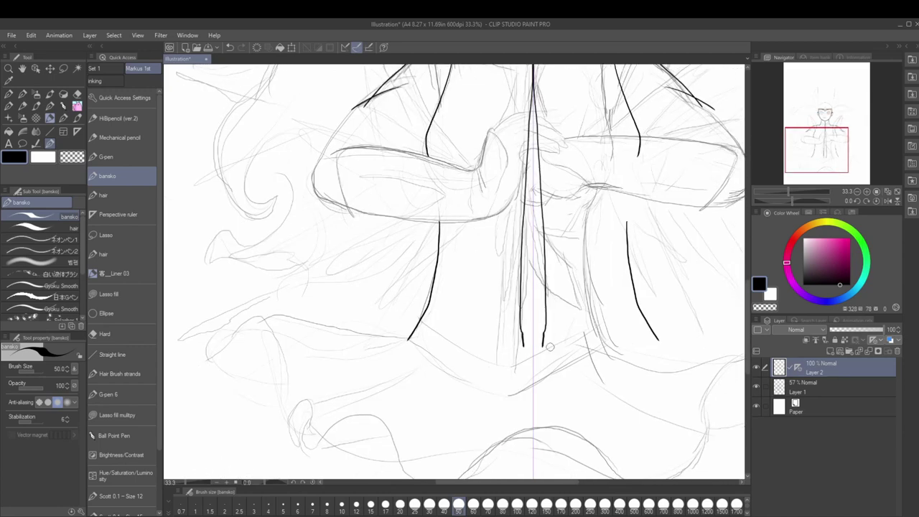
- Undo the centre torso lines and ink the double V-shaped lower hem of the bodice, mirrored between the waist lines
key("ctrl+z")
left_click_drag(476, 359, 554, 359)
key("ctrl+z")
left_click_drag(408, 339, 657, 339)
left_click_drag(639, 312, 540, 366)
left_click_drag(427, 312, 525, 366)
- Ink the two rounded chest curves, mirrored about the centre line and joined to the torso sides
left_click_drag(427, 150, 496, 183)
left_click_drag(639, 151, 569, 183)
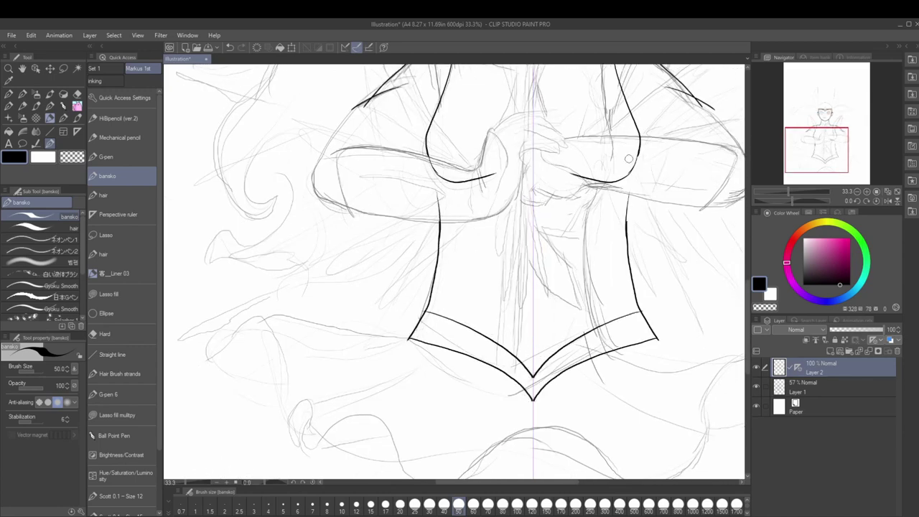
left_click_drag(438, 172, 424, 313)
- Ink the outer contours of both upper arms down around the elbows, mirrored about the centre line
scroll(503, 287, "up", 3)
left_click_drag(363, 208, 302, 316)
left_click_drag(682, 212, 739, 316)
left_click_drag(668, 305, 610, 435)
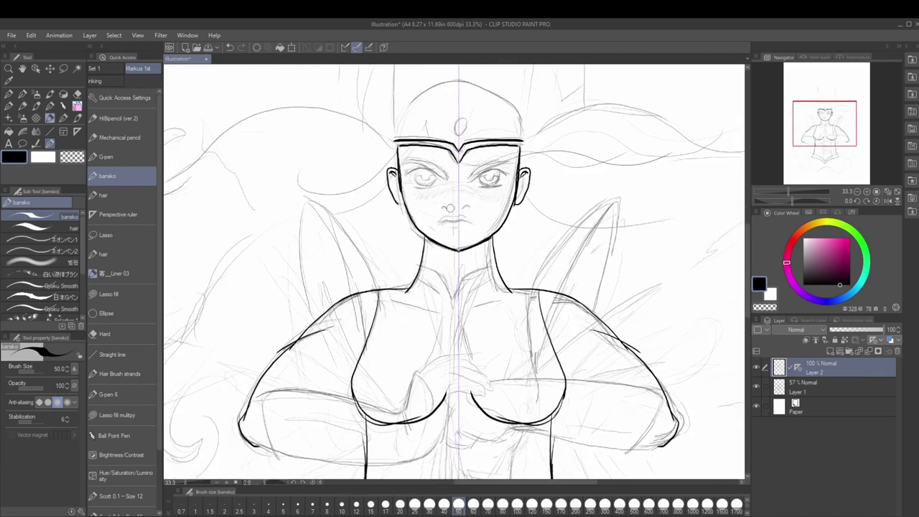
- Ink the nose, the mouth and the upper eyelids on the face
left_click_drag(444, 209, 485, 223)
left_click_drag(402, 173, 444, 177)
left_click_drag(477, 172, 512, 173)
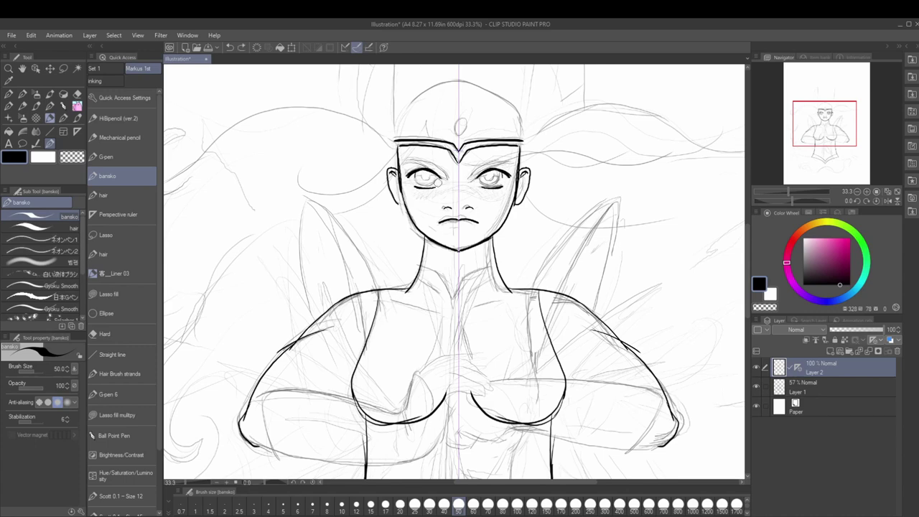
- Ink the eyebrows, irises and lower eyelids on both sides of the face
scroll(427, 176, "up", 2)
left_click_drag(384, 174, 451, 171)
left_click_drag(532, 171, 591, 174)
left_click_drag(401, 192, 440, 191)
left_click_drag(532, 194, 574, 194)
mouse_move(377, 140)
left_mouse_down()
mouse_move(469, 176)
mouse_move(598, 140)
left_mouse_up()
left_click_drag(359, 164, 368, 216)
left_click_drag(610, 167, 609, 208)
- Ink the outer outlines of the two tall pointed wings on the headdress, mirrored about the centre line
scroll(569, 342, "up", 5)
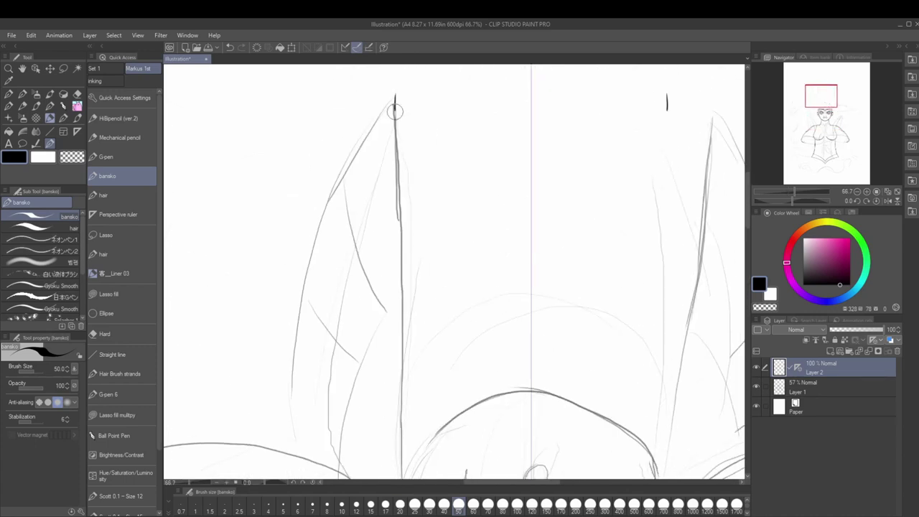
left_click_drag(393, 95, 403, 478)
left_click_drag(667, 95, 658, 477)
left_click_drag(393, 95, 291, 449)
left_click_drag(666, 95, 744, 227)
- Ink the curved inner edges and feather divisions inside both headdress wings
left_click_drag(400, 302, 334, 471)
left_click_drag(660, 301, 727, 471)
left_click_drag(391, 168, 342, 312)
left_click_drag(720, 168, 675, 310)
left_click_drag(356, 280, 299, 369)
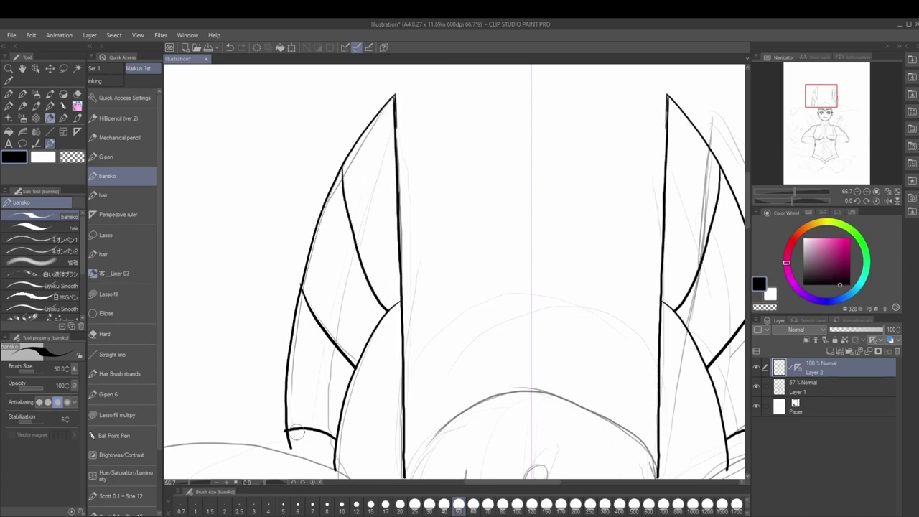
- Undo the last stroke and ink the rounded dome of the head between the two headdress wings
scroll(366, 287, "down", 5)
key("ctrl+z")
mouse_move(382, 212)
left_mouse_down()
mouse_move(451, 171)
mouse_move(430, 178)
left_mouse_up()
left_click_drag(594, 277, 443, 173)
scroll(443, 173, "down", 5)
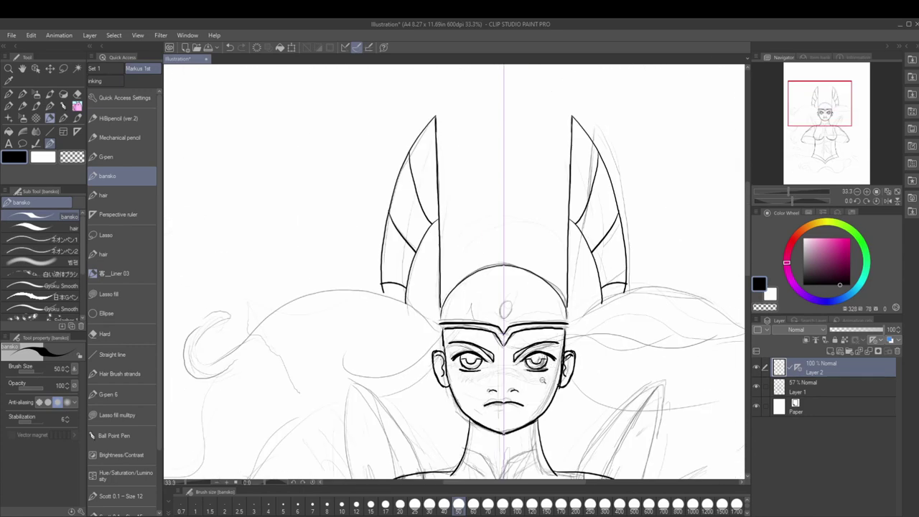
scroll(444, 215, "down", 5)
mouse_move(415, 273)
left_mouse_down()
mouse_move(468, 291)
mouse_move(452, 419)
left_mouse_up()
mouse_move(468, 339)
left_mouse_down()
mouse_move(472, 424)
mouse_move(468, 326)
mouse_move(430, 363)
left_mouse_up()
mouse_move(469, 329)
left_mouse_down()
mouse_move(496, 365)
mouse_move(526, 375)
left_mouse_up()
left_click_drag(425, 343, 401, 373)
key("ctrl+z")
key("ctrl+z")
key("ctrl+z")
key("ctrl+z")
- Ink a mirrored pair of pointed leaf-shaped armour panels on the abdomen beside the centre strip
left_click_drag(458, 324, 400, 368)
mouse_move(469, 323)
left_mouse_down()
mouse_move(525, 368)
mouse_move(520, 338)
left_mouse_up()
left_click_drag(481, 309, 520, 337)
mouse_move(459, 309)
left_mouse_down()
mouse_move(404, 337)
mouse_move(399, 367)
left_mouse_up()
left_click_drag(496, 342, 527, 370)
- Ink the slanted lines above the abdomen panels and extend them up both sides of the waist
left_click_drag(454, 306, 405, 321)
left_click_drag(477, 308, 521, 321)
left_click_drag(406, 320, 398, 274)
left_click_drag(525, 320, 520, 279)
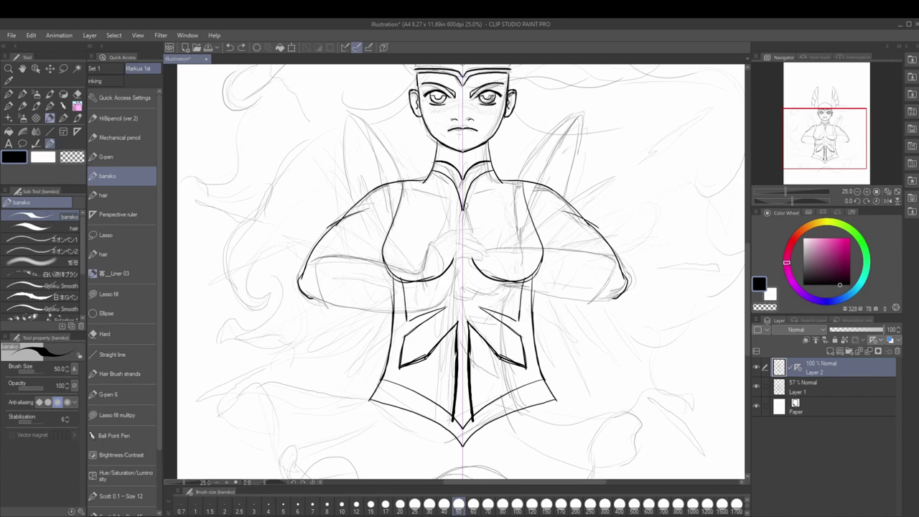
- Ink the inverted V below the collar and the mirrored zigzag spikes on both sides of the chest armour
left_click_drag(463, 204, 447, 245)
mouse_move(466, 204)
left_mouse_down()
mouse_move(489, 244)
mouse_move(416, 224)
left_mouse_up()
left_click_drag(483, 248, 510, 224)
left_click_drag(423, 251, 394, 291)
left_click_drag(501, 252, 535, 293)
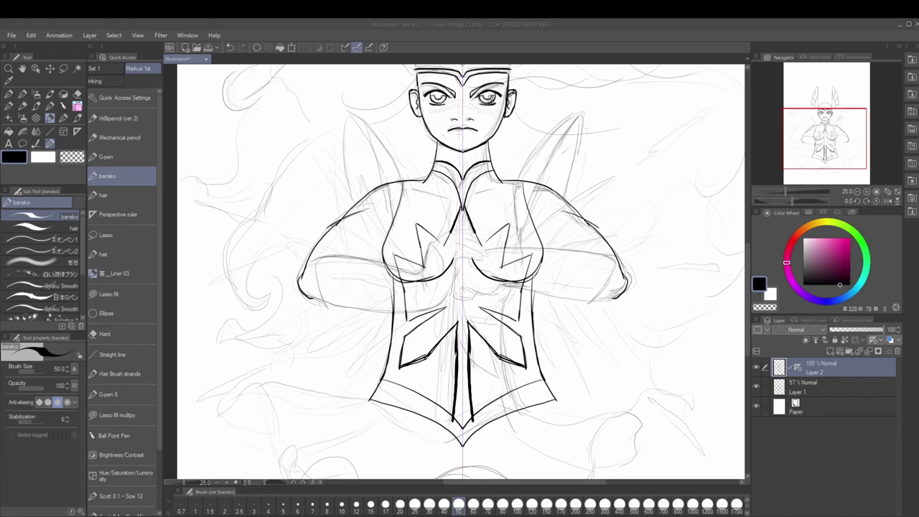
- Ink the inner and outer edges of the large pointed shoulder blades on both sides of the neck
left_click_drag(431, 215, 402, 264)
left_click_drag(316, 159, 363, 270)
left_click_drag(549, 159, 503, 266)
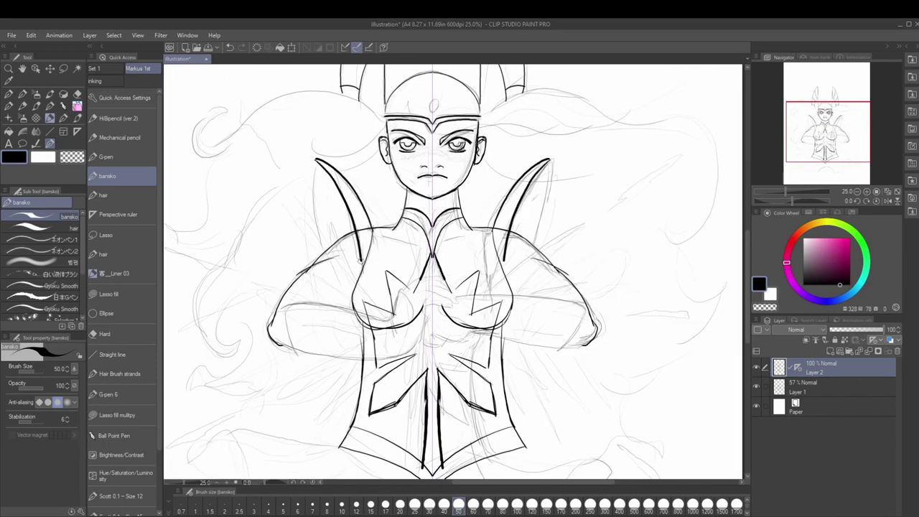
left_click_drag(317, 159, 319, 251)
left_click_drag(549, 159, 543, 251)
- Hide the sketch on Layer 1 to examine the inked figure as a whole, and show it again
left_click(755, 386)
scroll(610, 344, "down", 6)
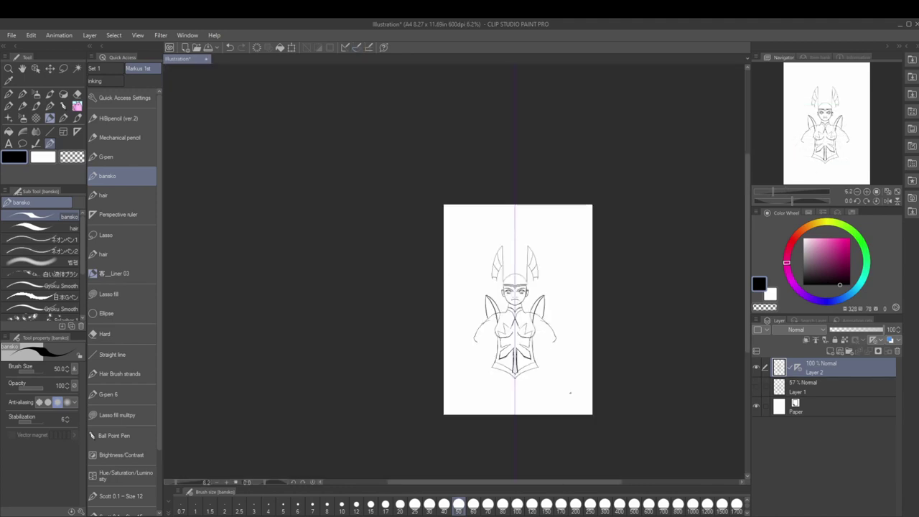
left_click(755, 386)
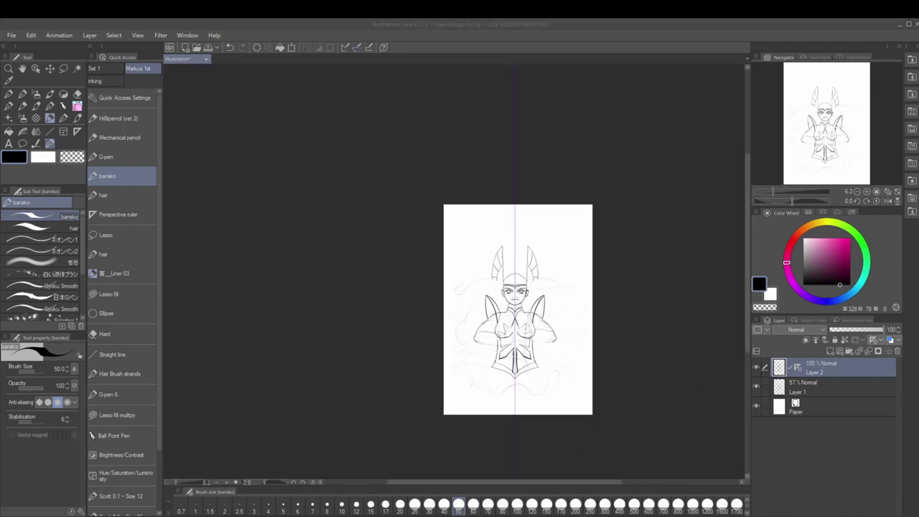
- Ink the upper edge of the forearm on the canvas's left side and the fingers of its clasping hand
scroll(510, 324, "up", 6)
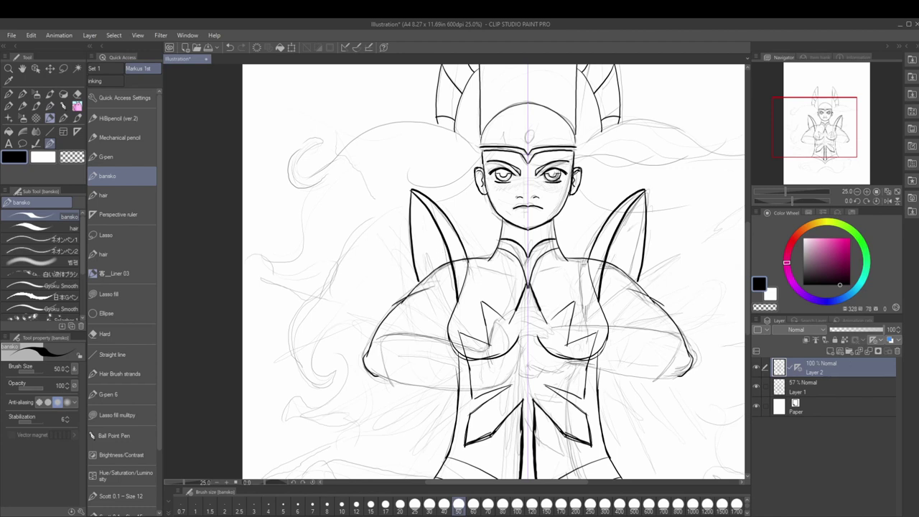
scroll(529, 374, "up", 1)
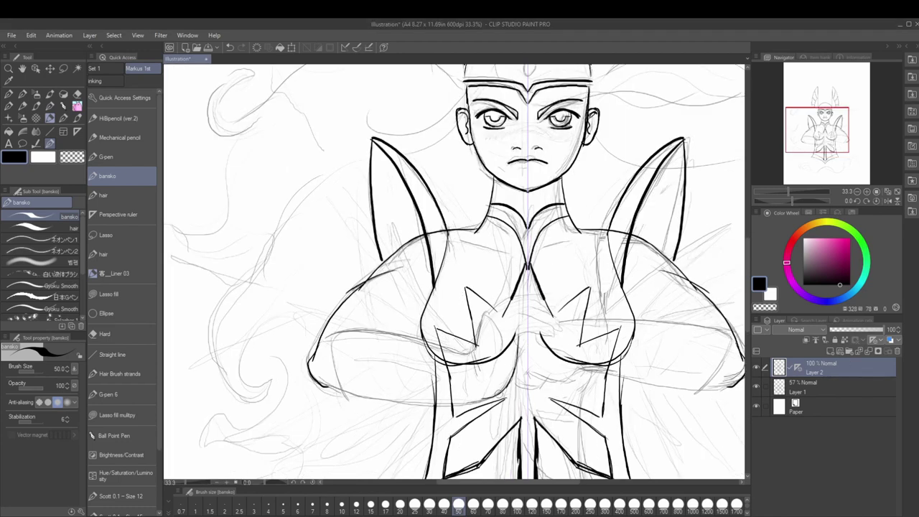
left_click_drag(475, 316, 474, 353)
left_click_drag(327, 331, 477, 353)
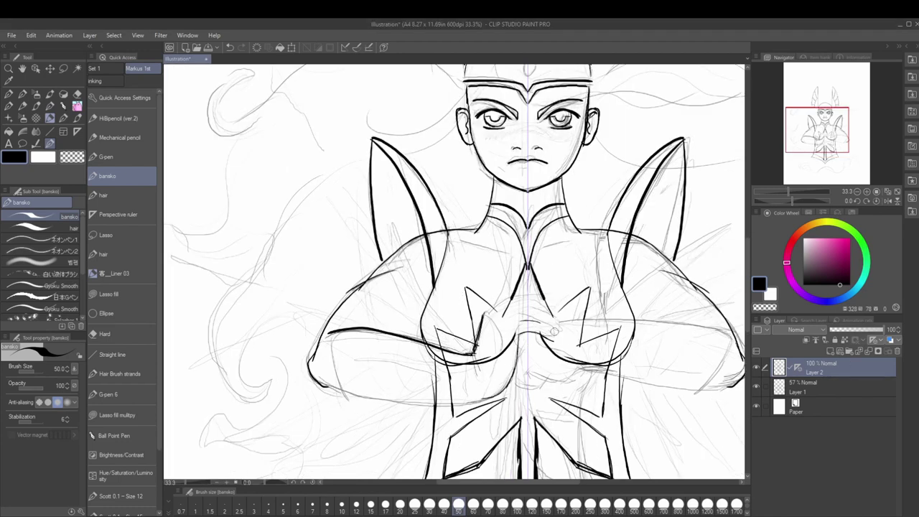
left_click_drag(541, 324, 557, 343)
mouse_move(514, 315)
left_mouse_down()
mouse_move(560, 329)
mouse_move(550, 319)
mouse_move(486, 319)
left_mouse_up()
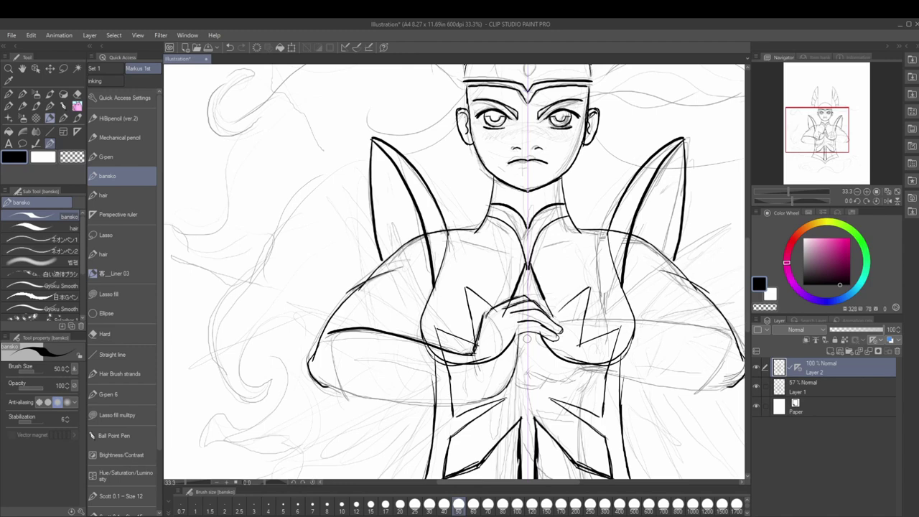
- Ink the lower forearm edges, the palm and wrist of the front hand, and the clasped fist behind it
mouse_move(738, 388)
left_mouse_down()
mouse_move(601, 370)
mouse_move(526, 375)
mouse_move(511, 388)
left_mouse_up()
mouse_move(517, 335)
left_mouse_down()
mouse_move(518, 359)
mouse_move(496, 399)
left_mouse_up()
left_click_drag(501, 393, 461, 400)
left_click_drag(517, 359, 507, 388)
left_click_drag(493, 316, 495, 384)
left_click_drag(549, 319, 631, 325)
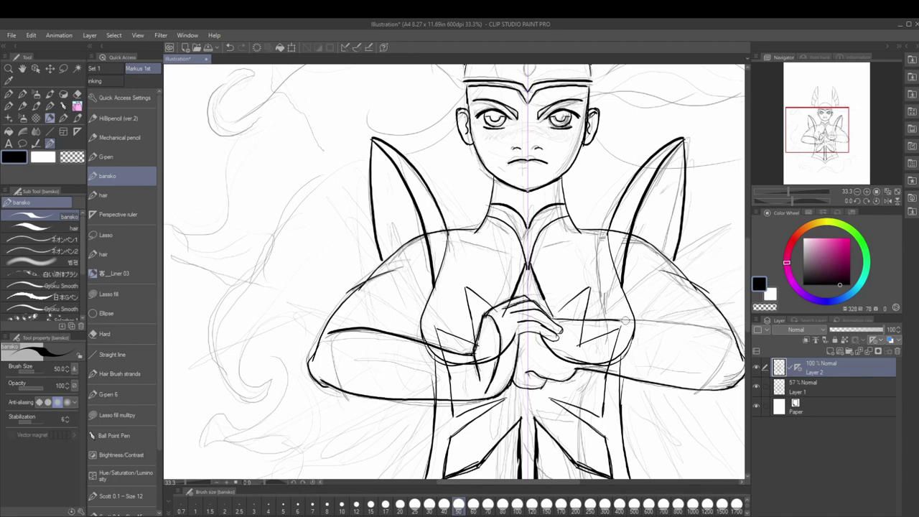
- Complete the outline of the forearm on the canvas's right side and ink the cuff line near its elbow
left_click_drag(560, 287, 455, 275)
mouse_move(534, 302)
left_mouse_down()
mouse_move(631, 320)
mouse_move(593, 374)
left_mouse_up()
mouse_move(572, 264)
left_mouse_down()
mouse_move(605, 276)
mouse_move(644, 344)
left_mouse_up()
mouse_move(643, 345)
left_mouse_down()
mouse_move(608, 370)
mouse_move(720, 329)
left_mouse_up()
left_click_drag(382, 239, 291, 350)
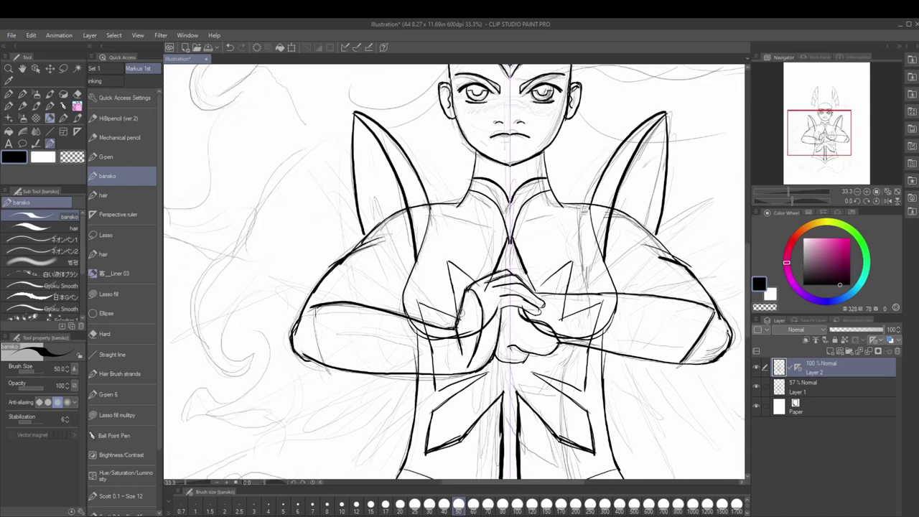
- Thicken the outline of the forearm on the canvas's left side and ink the cuff line near its elbow
left_click_drag(426, 316, 317, 309)
left_click_drag(318, 309, 320, 362)
left_click_drag(413, 369, 320, 364)
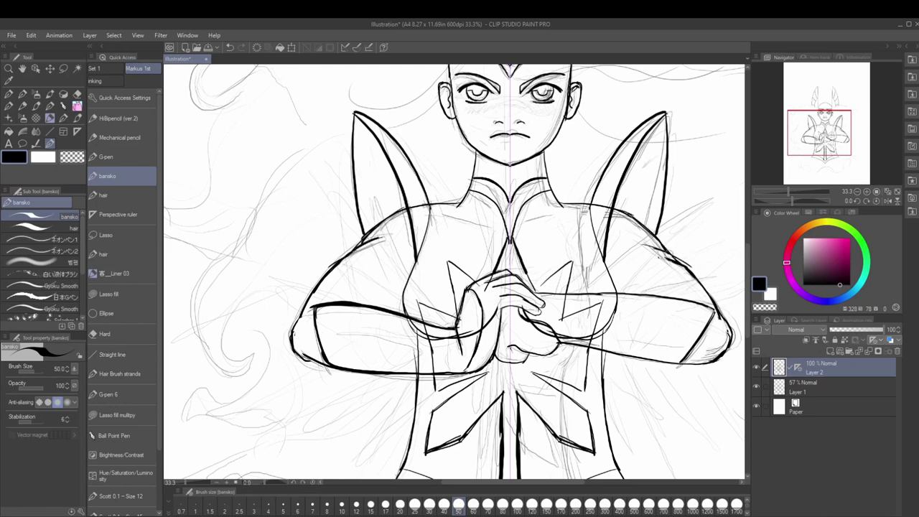
- Erase the chest and torso lines that overlap the forearms and clasped hands
mouse_move(612, 300)
left_mouse_down()
mouse_move(574, 352)
mouse_move(543, 345)
left_mouse_up()
left_click_drag(579, 307, 537, 357)
left_click_drag(474, 328, 416, 381)
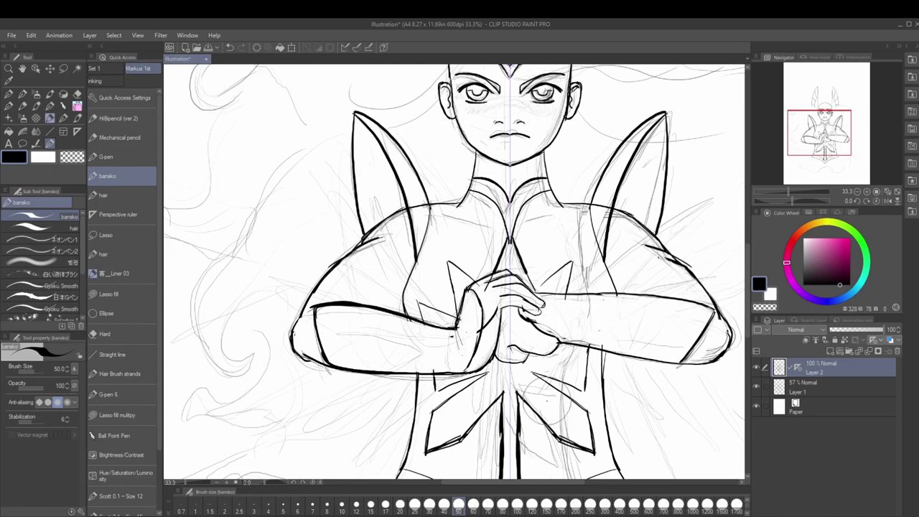
- Redraw the chest armour spikes with heavier lines where they meet the hands and forearms
left_click_drag(547, 402, 505, 337)
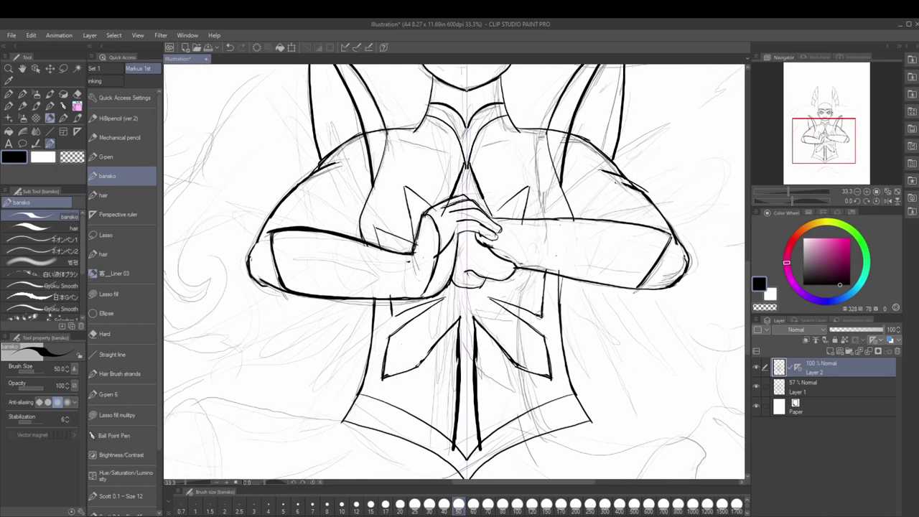
left_click_drag(529, 189, 495, 216)
left_click_drag(406, 188, 431, 210)
left_click_drag(374, 228, 413, 247)
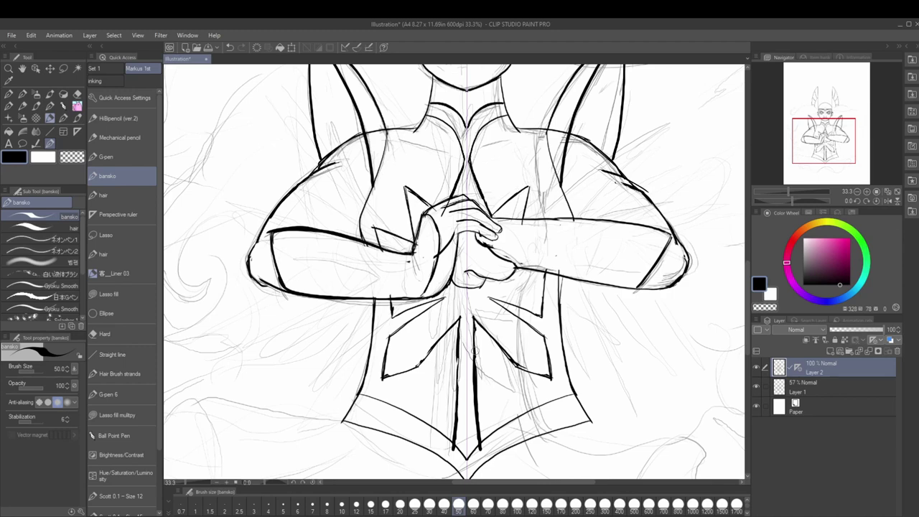
- Ink the wide base curve and wavy hem of the cloth below the bodice, with the rolled fold at its right end
key("ctrl+0")
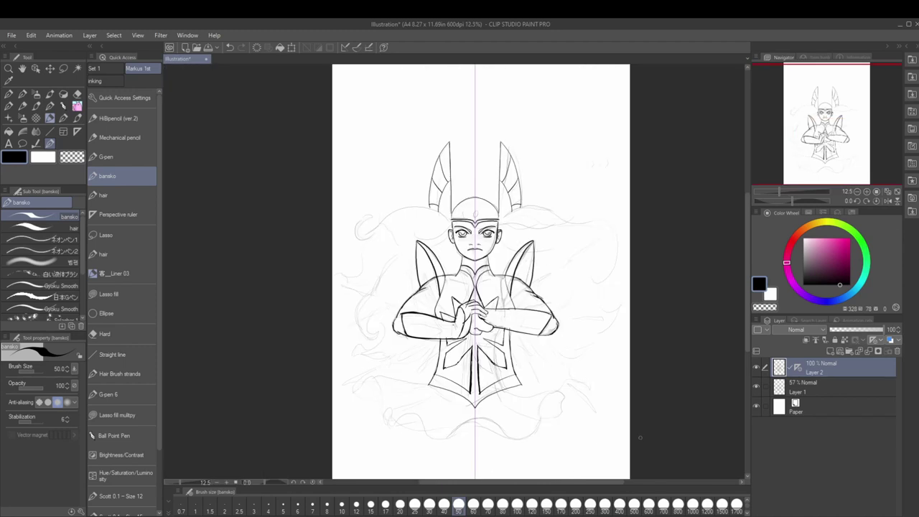
scroll(400, 321, "up", 3)
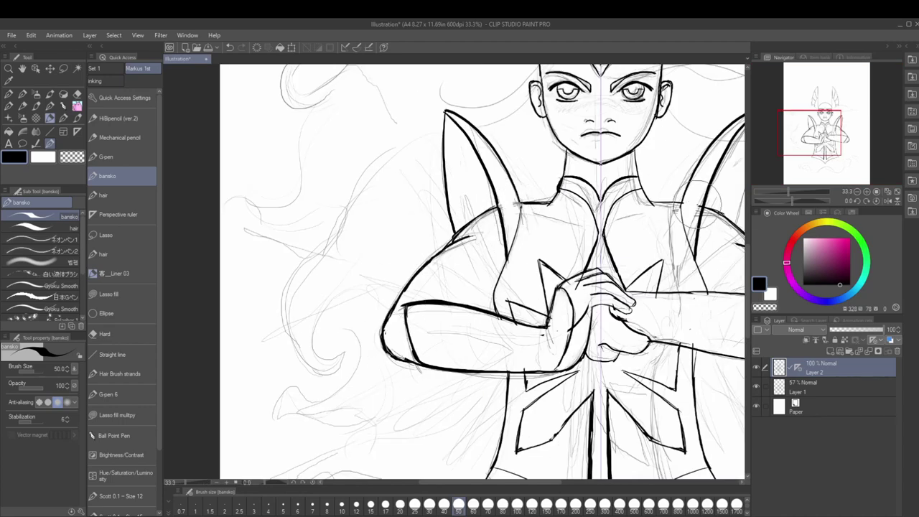
left_click_drag(611, 223, 474, 165)
left_click_drag(463, 392, 549, 298)
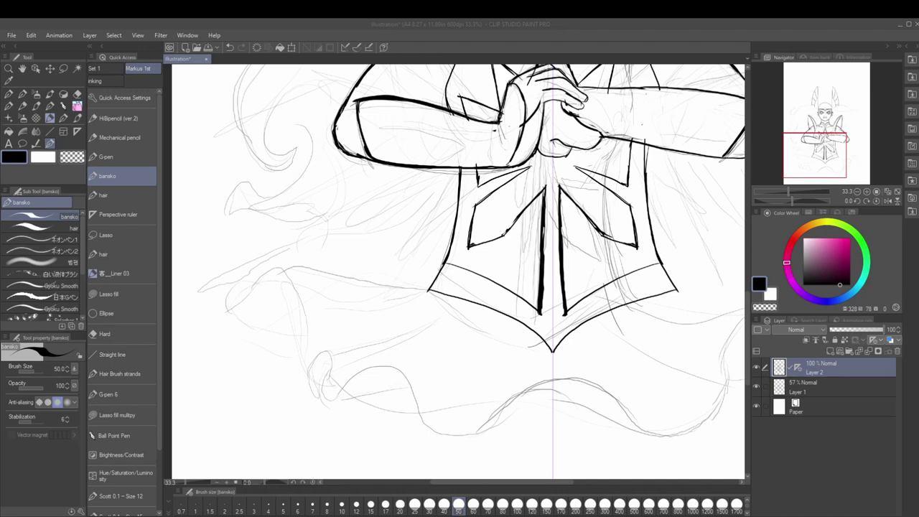
left_click_drag(518, 352, 462, 334)
key("ctrl+minus")
left_click_drag(330, 277, 697, 310)
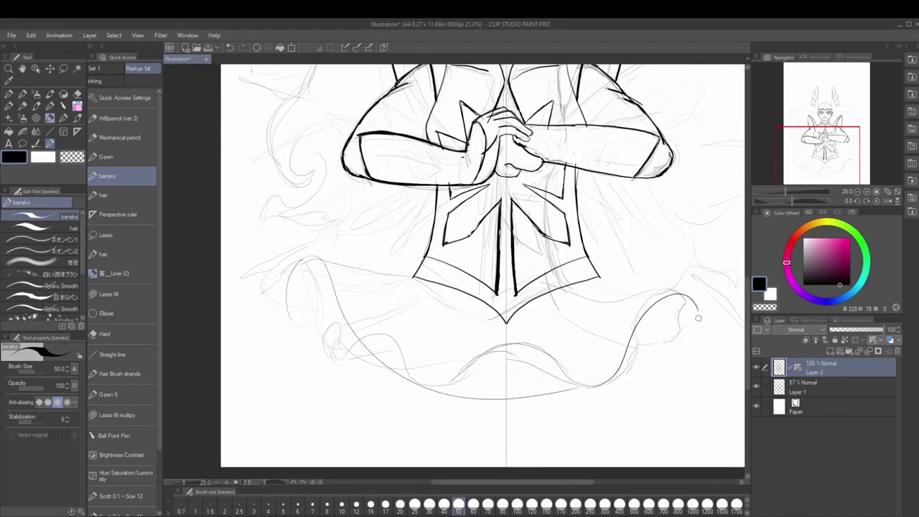
left_click_drag(289, 316, 335, 286)
left_click_drag(325, 337, 695, 301)
left_click_drag(600, 285, 634, 351)
left_click_drag(693, 298, 634, 353)
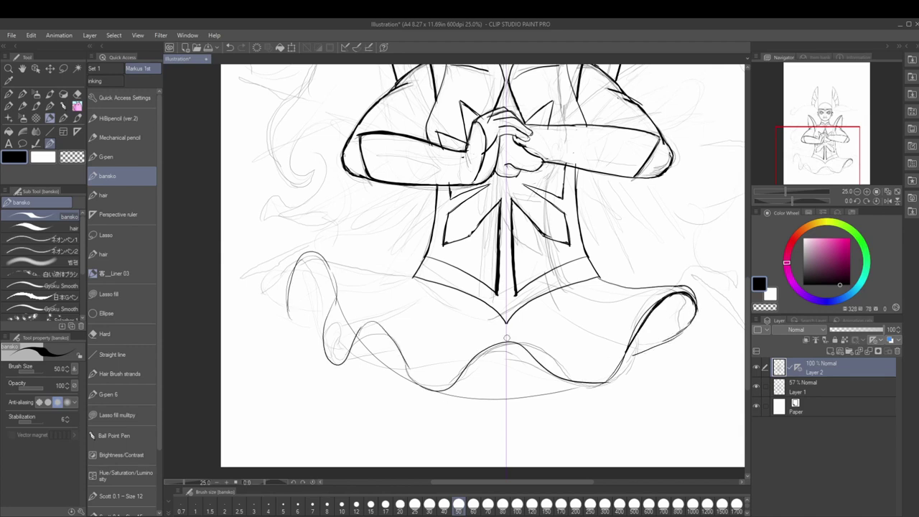
- Ink the rolled fold and waves at the cloth's left end, undoing the unwanted hem strokes
left_click_drag(415, 277, 305, 333)
mouse_move(302, 252)
left_mouse_down()
mouse_move(338, 296)
mouse_move(332, 363)
left_mouse_up()
key("ctrl+z")
key("ctrl+z")
mouse_move(324, 330)
left_mouse_down()
mouse_move(395, 327)
mouse_move(454, 377)
left_mouse_up()
key("ctrl+z")
mouse_move(621, 377)
left_mouse_down()
mouse_move(489, 399)
mouse_move(431, 392)
mouse_move(420, 374)
left_mouse_up()
key("ctrl+z")
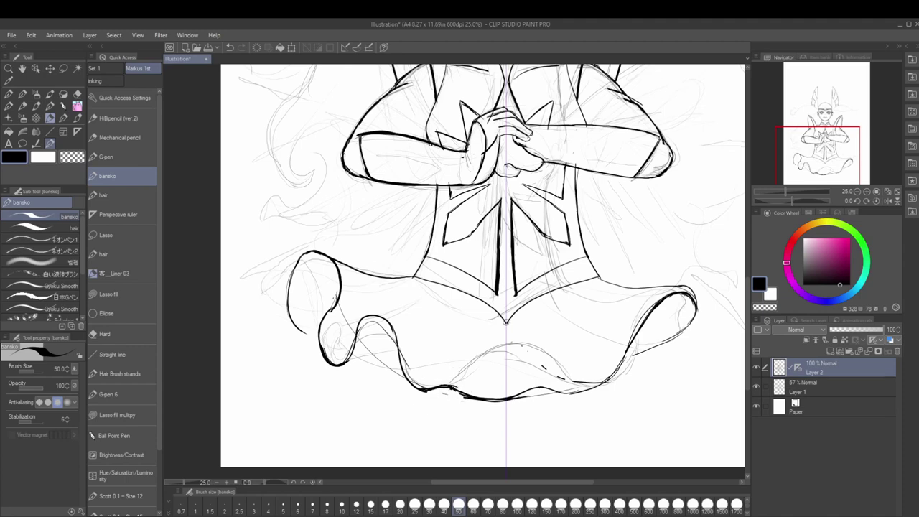
- Add inner fold lines to the cloth below the bodice and undo the last stroke at its right side
left_click_drag(502, 323, 478, 388)
left_click_drag(342, 366, 399, 353)
mouse_move(696, 313)
left_mouse_down()
mouse_move(664, 348)
mouse_move(532, 395)
left_mouse_up()
left_click_drag(654, 306, 630, 346)
mouse_move(599, 281)
left_mouse_down()
mouse_move(705, 309)
mouse_move(635, 332)
left_mouse_up()
key("ctrl+z")
- Redraw the side contours of the waist down to the cloth, undoing the unsatisfactory strokes
left_click_drag(460, 273, 363, 409)
left_click_drag(342, 332, 314, 434)
key("ctrl+z")
left_click_drag(476, 309, 485, 430)
left_click_drag(477, 316, 482, 428)
left_click_drag(332, 339, 322, 427)
left_click_drag(477, 309, 483, 414)
key("ctrl+z")
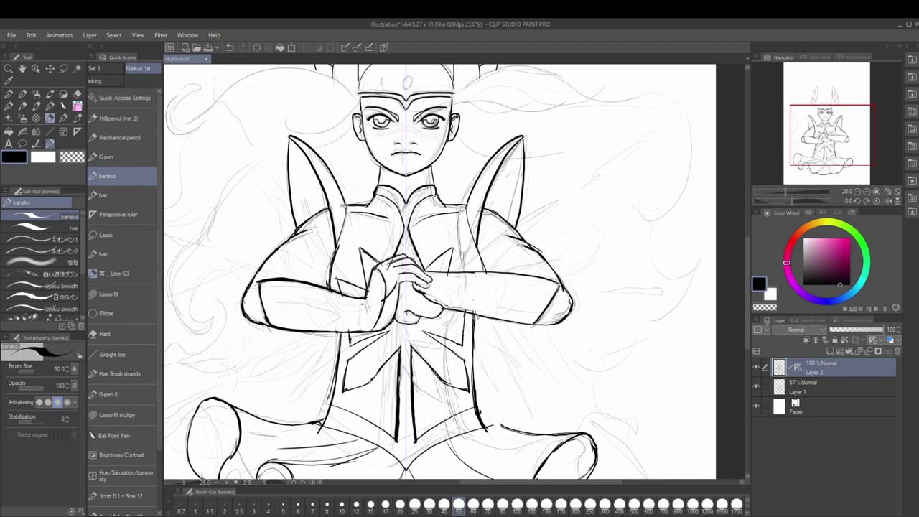
left_click_drag(474, 342, 486, 430)
key("ctrl+z")
- Rework the line between the torso and the upper arm on the canvas's right side, undoing the first stroke
left_click_drag(473, 231, 483, 281)
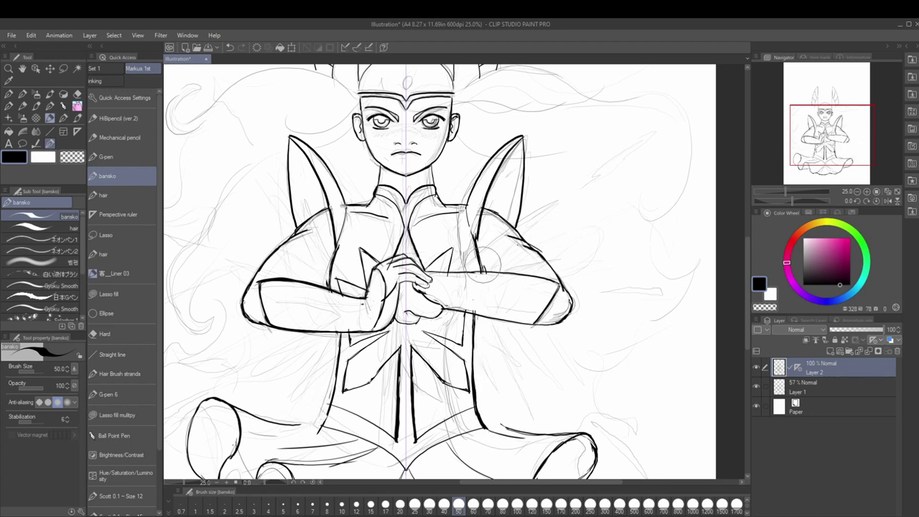
key("ctrl+z")
mouse_move(478, 205)
left_mouse_down()
mouse_move(468, 246)
mouse_move(492, 89)
mouse_move(482, 263)
mouse_move(536, 346)
mouse_move(545, 333)
left_mouse_up()
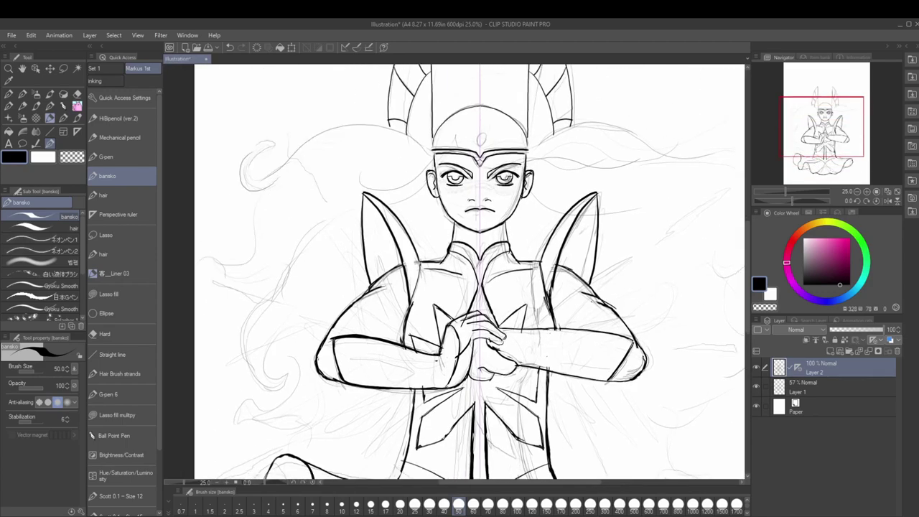
scroll(480, 187, "up", 3)
left_click_drag(352, 319, 645, 276)
left_click_drag(497, 228, 605, 247)
scroll(546, 287, "up", 1)
left_click_drag(546, 287, 309, 266)
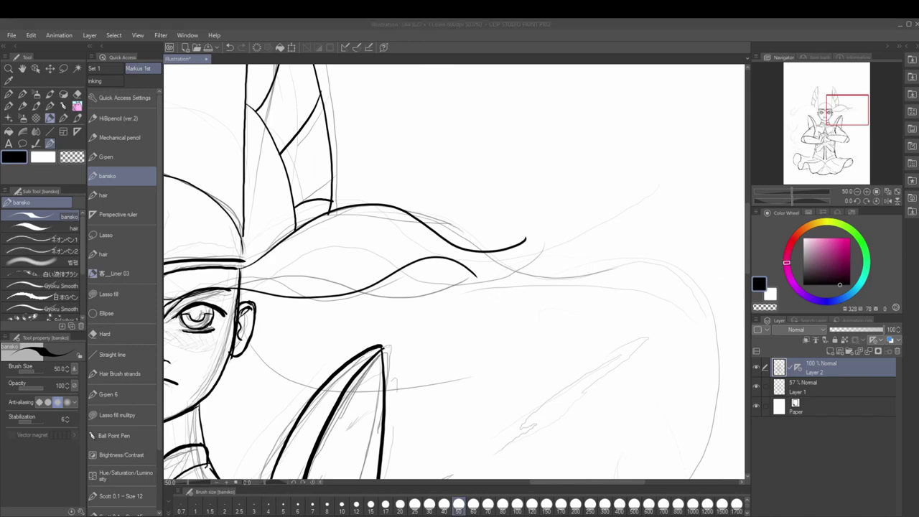
left_click_drag(531, 284, 479, 185)
- Switch to the hair brush, undo the previous strand and re-ink the flowing hair strand beside the face
key("b")
key("ctrl+z")
mouse_move(411, 180)
left_mouse_down()
mouse_move(554, 134)
mouse_move(330, 129)
left_mouse_up()
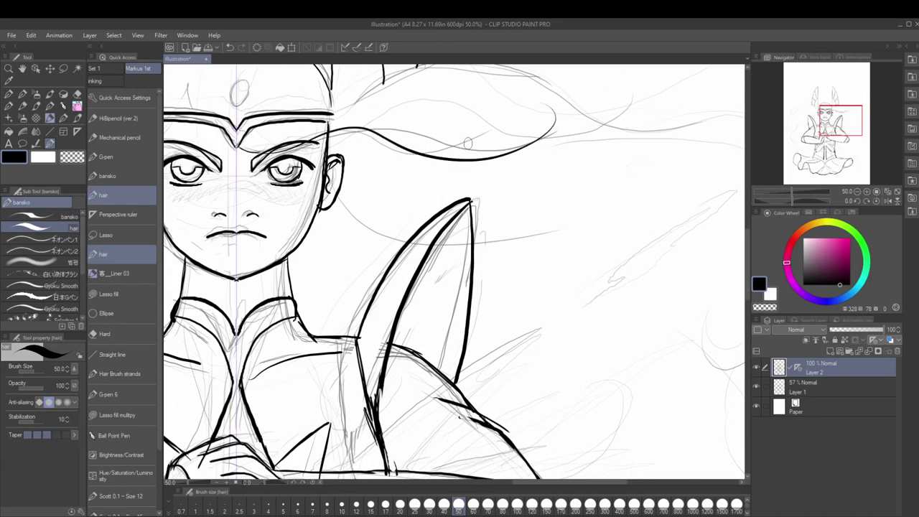
left_click_drag(468, 143, 428, 283)
mouse_move(301, 237)
left_mouse_down()
mouse_move(640, 267)
mouse_move(575, 288)
mouse_move(460, 201)
left_mouse_up()
- Ink the large hair curls descending beside the shoulder and elbow on the canvas's right side
mouse_move(468, 194)
left_mouse_down()
mouse_move(560, 460)
mouse_move(553, 269)
left_mouse_up()
left_click_drag(574, 234, 628, 320)
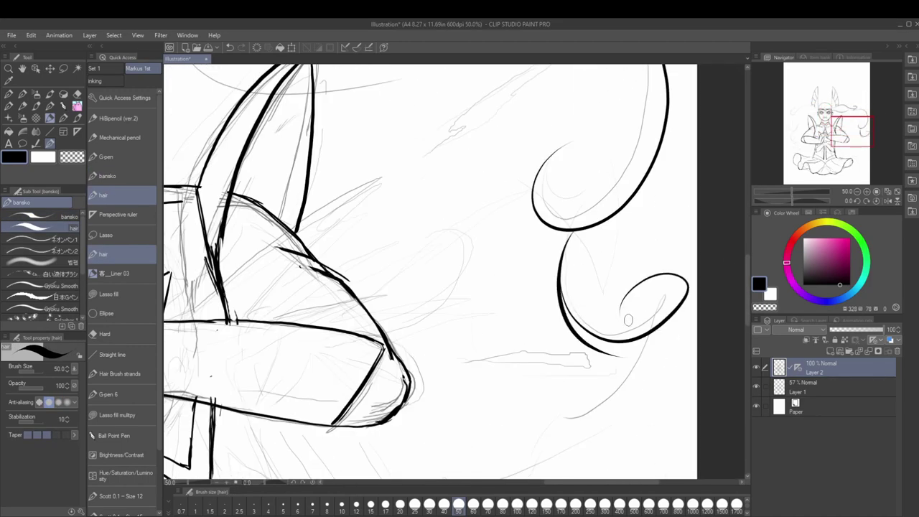
left_click_drag(575, 144, 578, 214)
left_click_drag(624, 310, 686, 284)
- Ink the lower hair curls and their wispy pointed tips beside the knee on the canvas's right side
left_click_drag(665, 319, 664, 112)
mouse_move(650, 125)
left_mouse_down()
mouse_move(517, 277)
mouse_move(599, 381)
left_mouse_up()
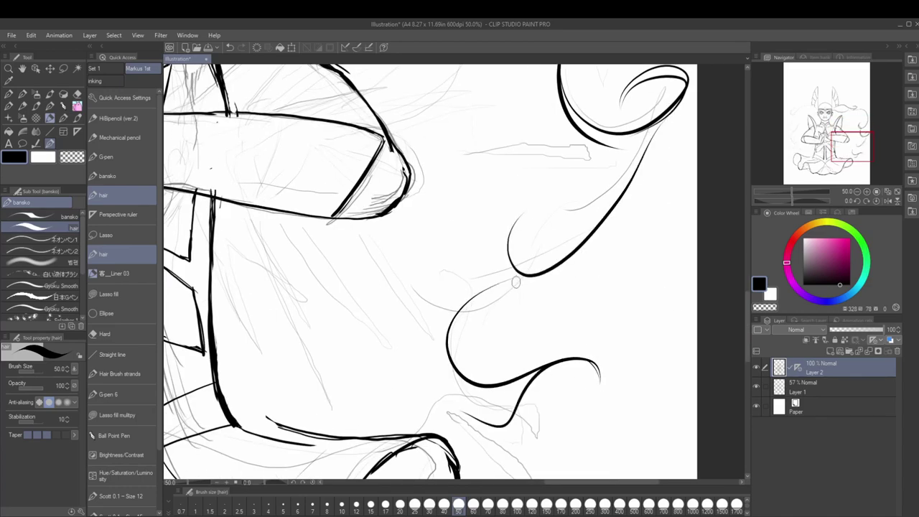
mouse_move(515, 282)
left_mouse_down()
mouse_move(570, 142)
mouse_move(596, 320)
mouse_move(650, 327)
left_mouse_up()
left_click_drag(650, 327, 517, 336)
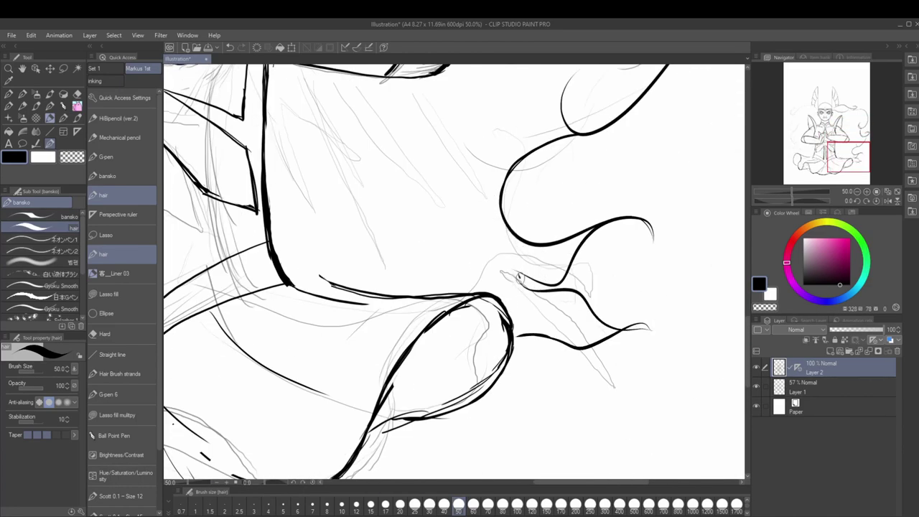
left_click_drag(518, 279, 682, 267)
- Ink the inner hair strands sweeping outward from the headband and ear on the canvas's right side
left_click_drag(431, 180, 496, 467)
left_click_drag(344, 195, 546, 254)
left_click_drag(343, 237, 373, 348)
left_click_drag(495, 310, 619, 299)
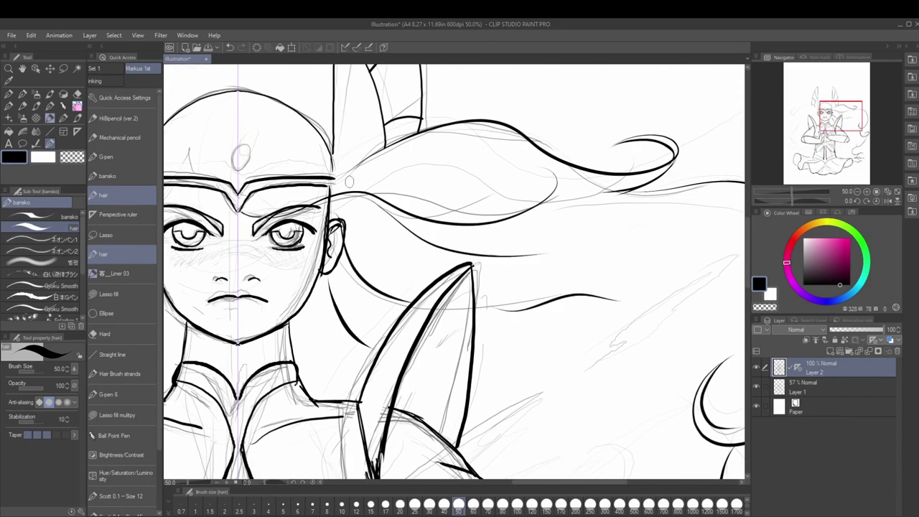
left_click_drag(360, 176, 611, 133)
left_click_drag(546, 287, 363, 259)
left_click_drag(639, 158, 402, 327)
- Ink the upper hair locks curling away from the headband and ear on the canvas's left side
key("ctrl+minus")
left_click_drag(359, 266, 581, 216)
left_click_drag(531, 161, 363, 204)
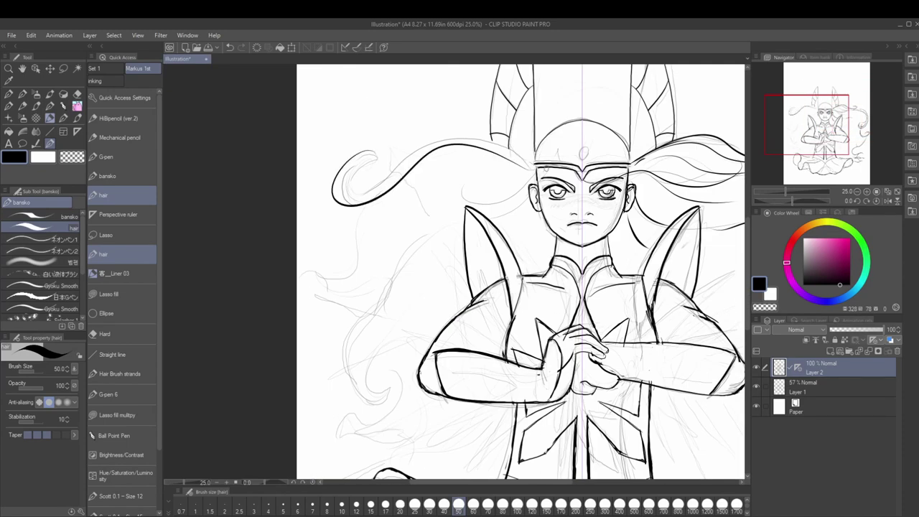
left_click_drag(532, 140, 334, 198)
left_click_drag(547, 168, 463, 203)
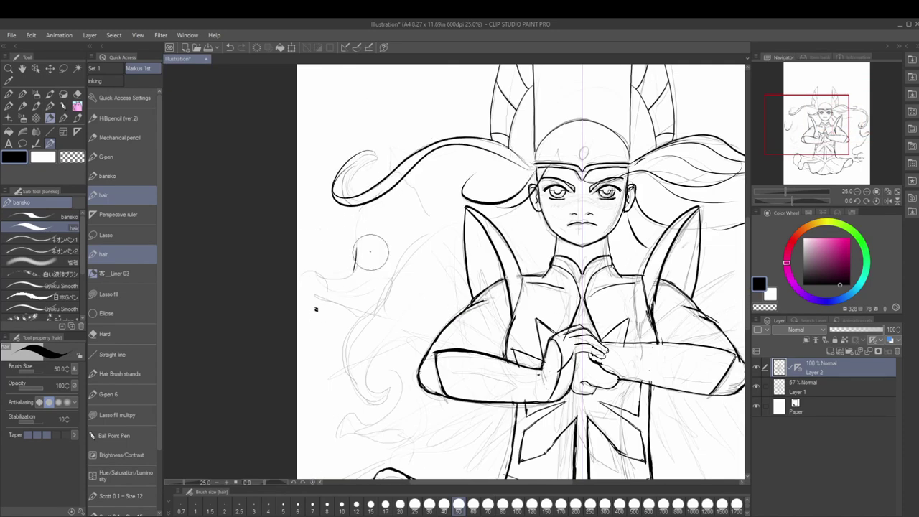
- Ink the long wavy hair on the canvas's left side, from beside the shoulder down to the tips at the knee
left_click_drag(370, 207, 316, 325)
left_click_drag(378, 331, 315, 437)
left_click_drag(402, 345, 385, 209)
mouse_move(390, 255)
left_mouse_down()
mouse_move(290, 334)
mouse_move(319, 331)
left_mouse_up()
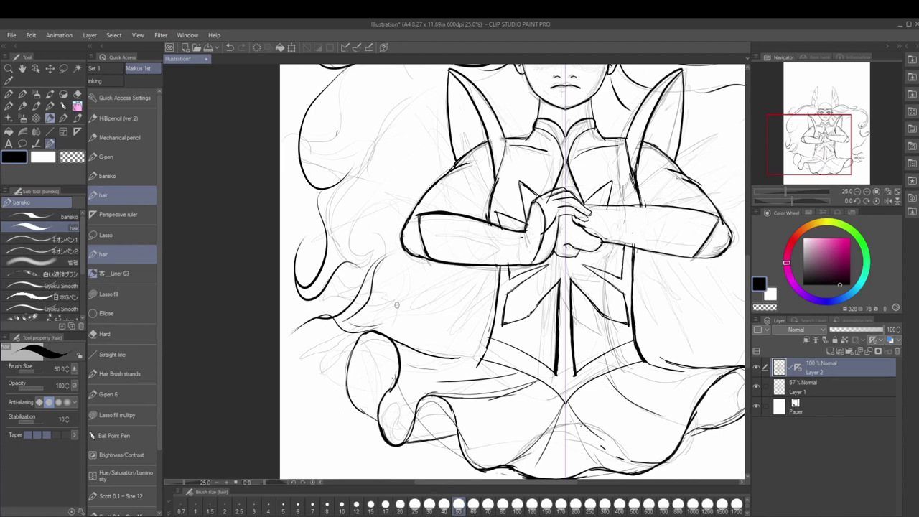
left_click_drag(350, 183, 295, 294)
left_click_drag(372, 276, 329, 286)
left_click_drag(359, 316, 286, 339)
left_click_drag(494, 320, 411, 348)
- Add inner strands to the flowing hair beside the neck and shoulder on the canvas's left side
mouse_move(713, 357)
left_mouse_down()
mouse_move(503, 338)
mouse_move(610, 215)
left_mouse_up()
left_click_drag(839, 147, 828, 116)
left_click_drag(388, 226, 337, 255)
left_click_drag(301, 230, 186, 337)
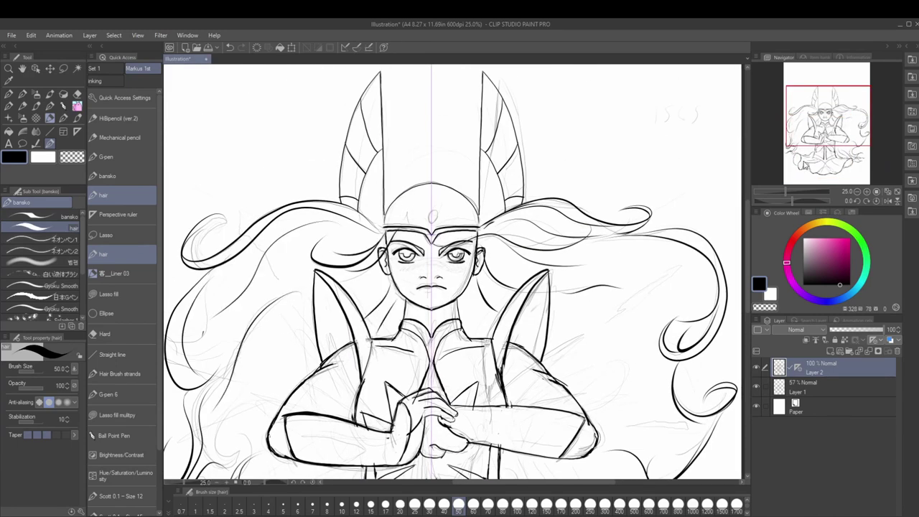
- Sketch oval guides around both arms with the G-pen on Layer 3 and hide the Layer 1 sketch
left_click_drag(806, 166, 806, 177)
scroll(806, 177, "down", 4)
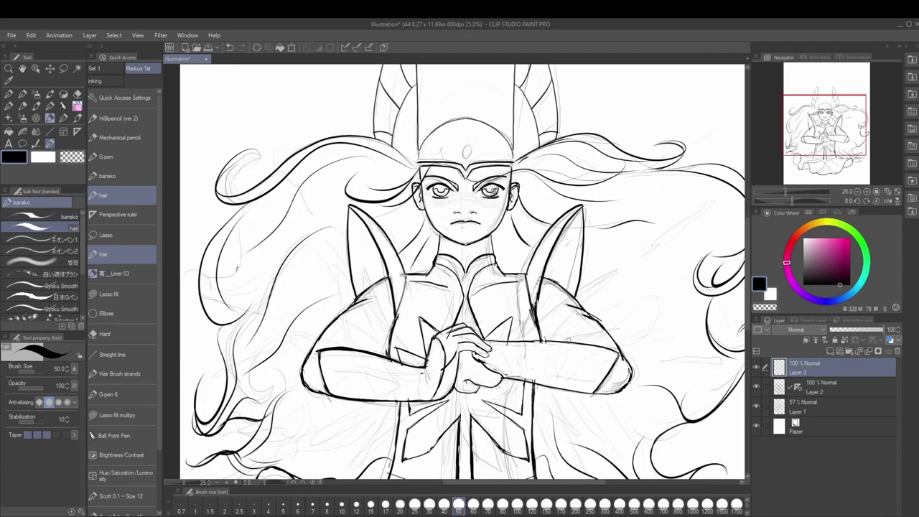
key("p")
left_click_drag(517, 321, 518, 385)
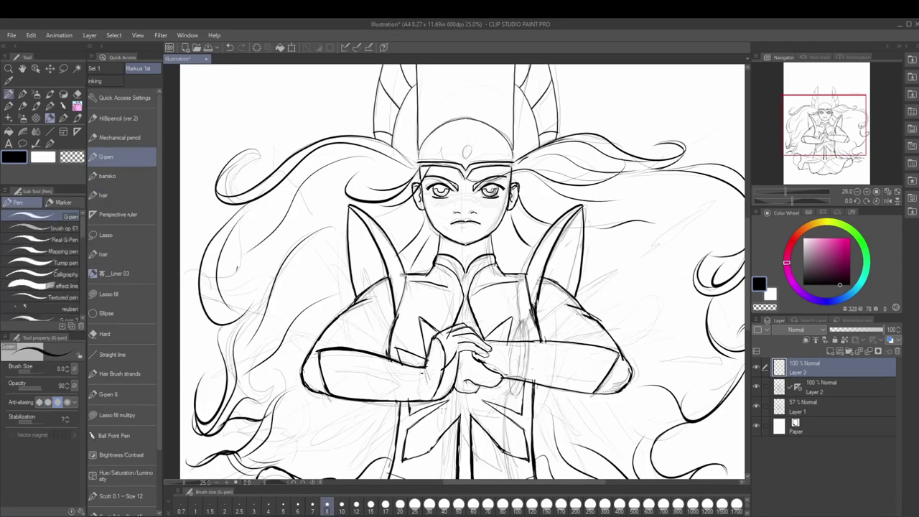
left_click_drag(412, 368, 412, 399)
mouse_move(391, 334)
left_mouse_down()
mouse_move(412, 352)
mouse_move(395, 425)
mouse_move(418, 355)
left_mouse_up()
left_click(755, 406)
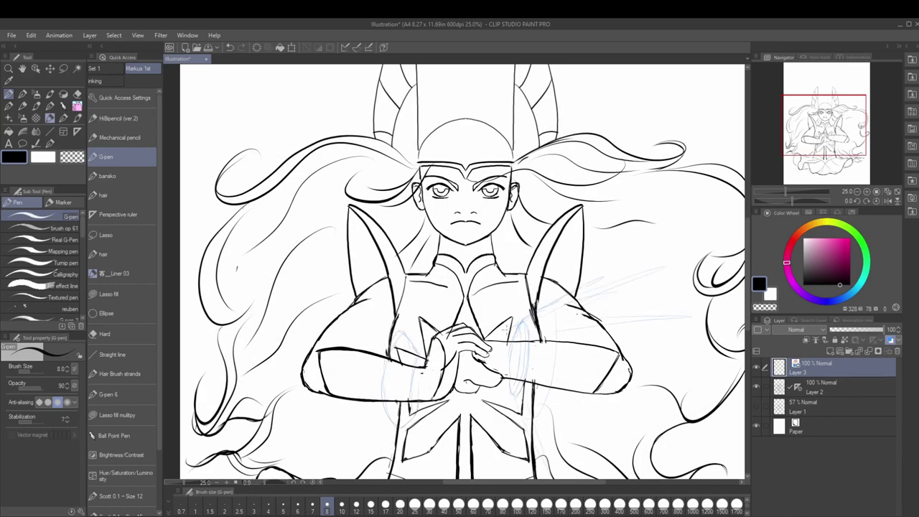
- Rough in guide lines radiating outward from both arms and down beside the waist on Layer 3
left_click_drag(596, 279, 700, 237)
left_click_drag(564, 358, 691, 381)
left_click_drag(275, 438, 340, 412)
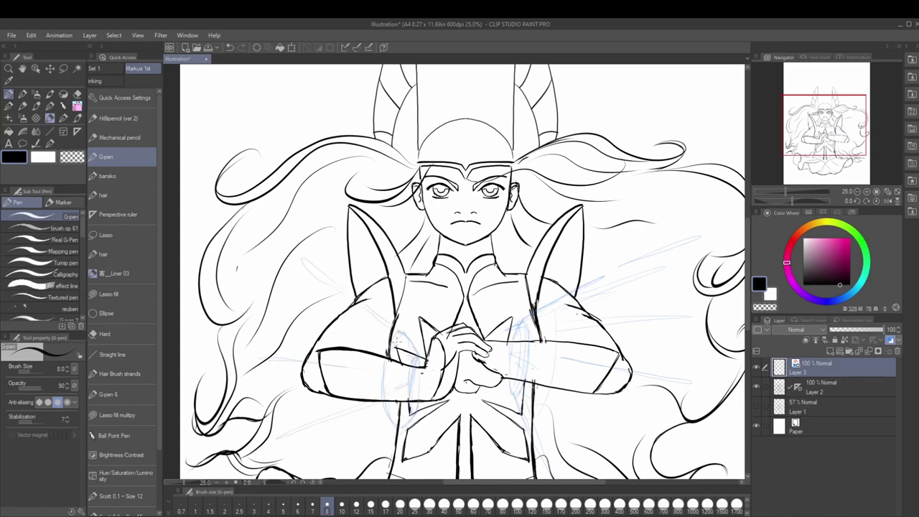
left_click_drag(277, 288, 372, 334)
left_click_drag(209, 263, 256, 126)
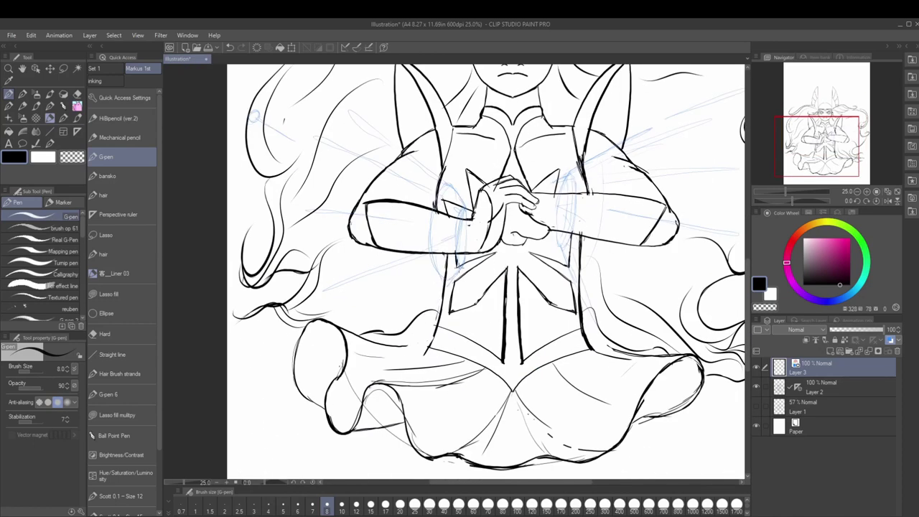
left_click_drag(629, 83, 578, 158)
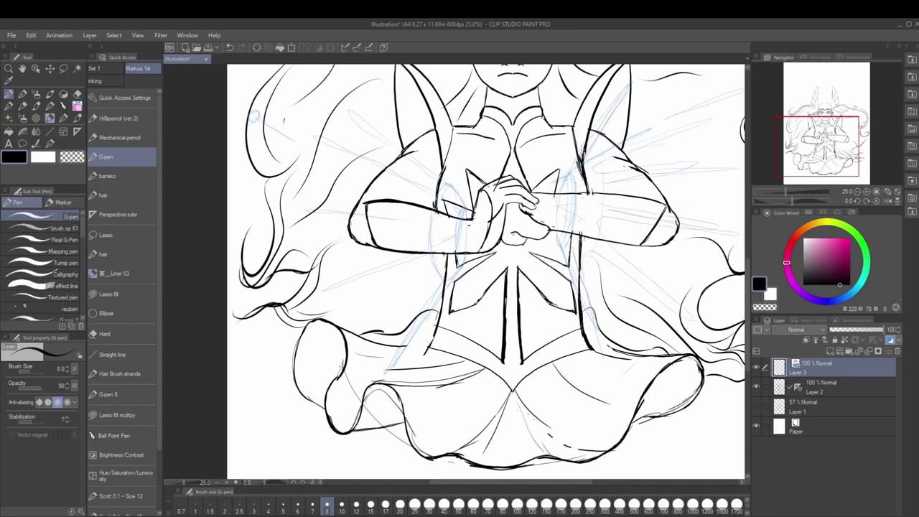
left_click_drag(436, 114, 462, 204)
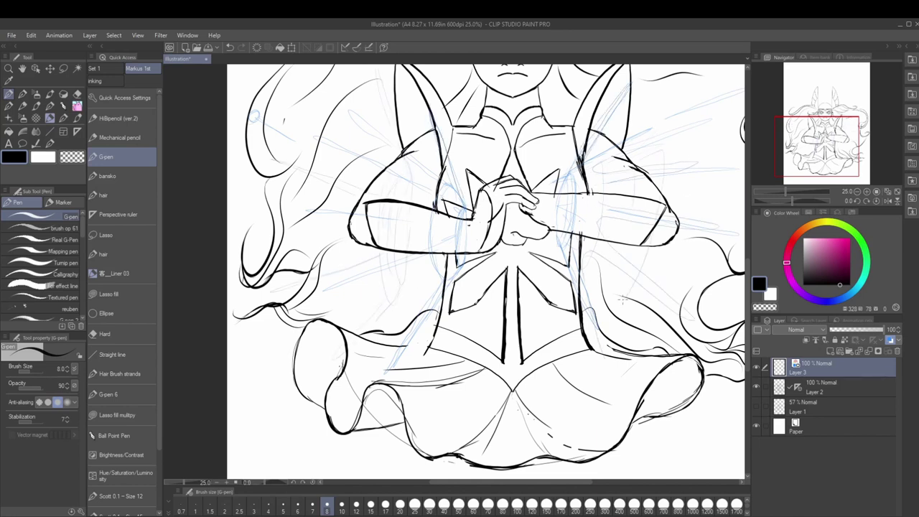
- Reinforce the radiating spike lines around the arm and shoulder on the canvas's right side
left_click_drag(625, 301, 524, 345)
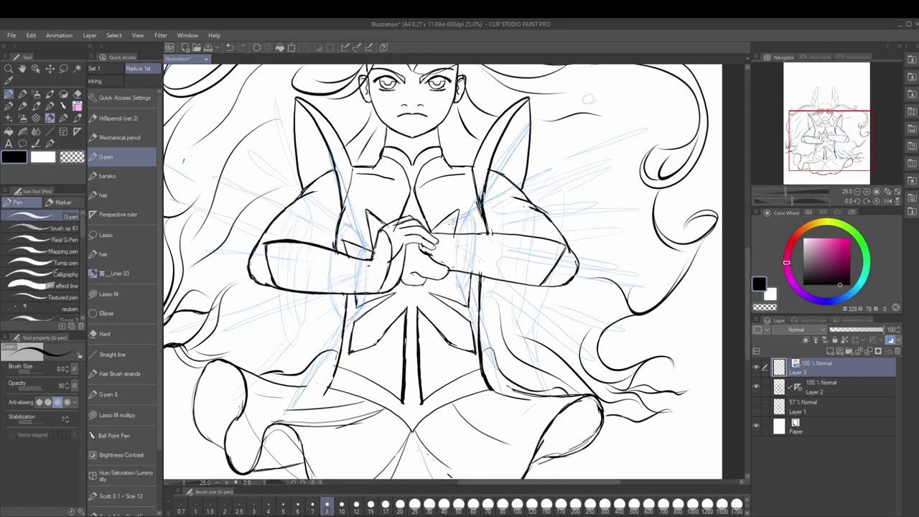
scroll(648, 209, "up", 3)
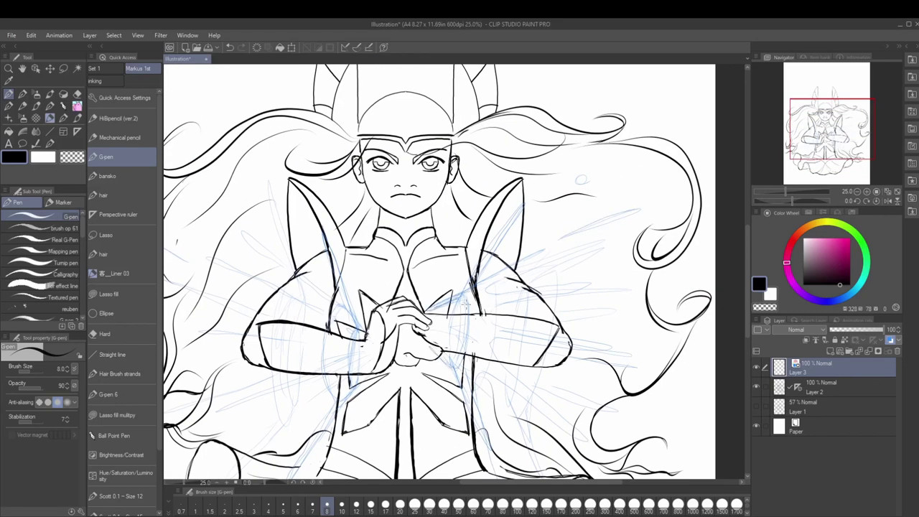
mouse_move(577, 252)
left_mouse_down()
mouse_move(520, 291)
mouse_move(537, 288)
left_mouse_up()
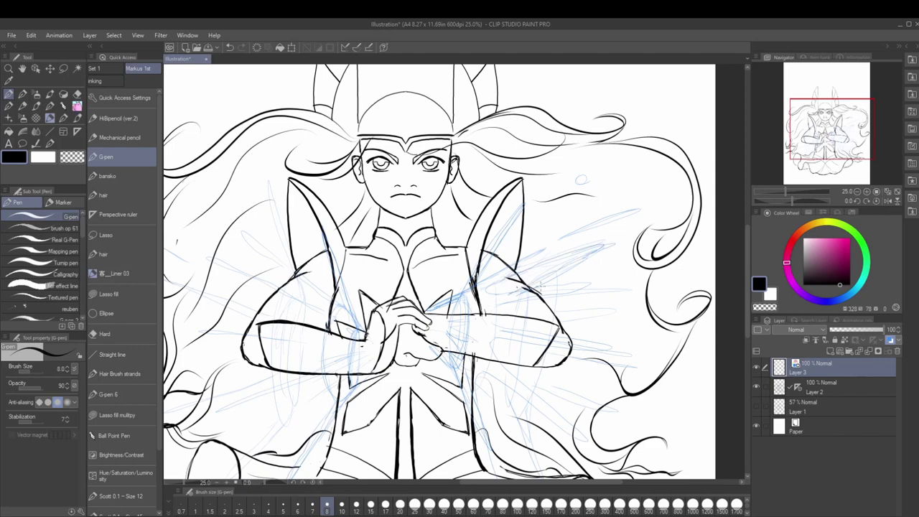
left_click_drag(593, 283, 490, 308)
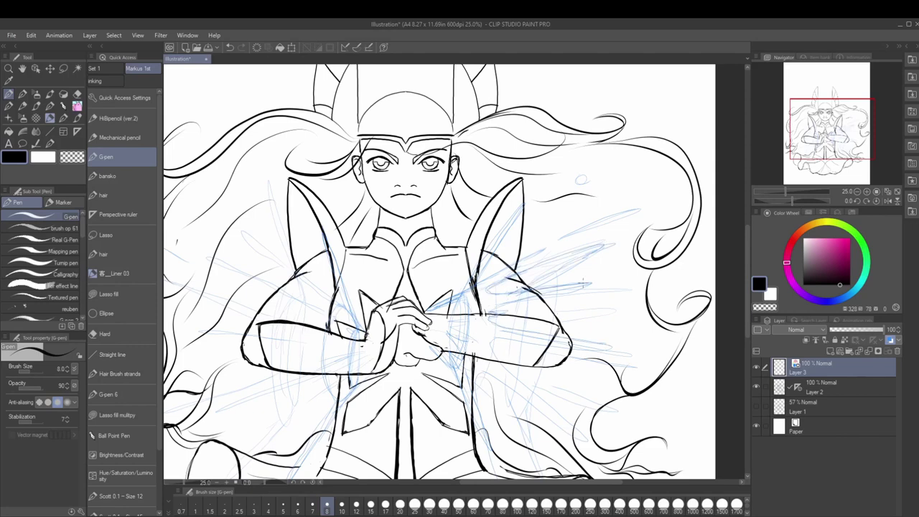
left_click_drag(616, 343, 494, 341)
left_click_drag(574, 371, 478, 424)
left_click_drag(527, 196, 493, 253)
- Sketch matching radiating spike lines from the shoulder to the waist on the canvas's left side
left_click_drag(431, 287, 528, 255)
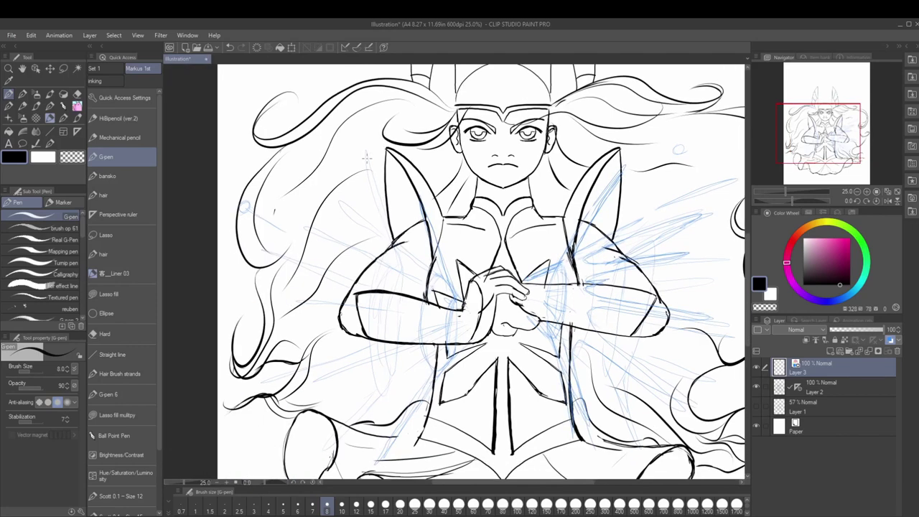
left_click_drag(368, 151, 402, 250)
left_click_drag(399, 245, 426, 268)
left_click_drag(467, 310, 448, 344)
left_click_drag(450, 362, 431, 395)
left_click_drag(402, 272, 431, 291)
left_click_drag(288, 319, 422, 302)
left_click_drag(406, 343, 314, 385)
left_click_drag(425, 352, 367, 409)
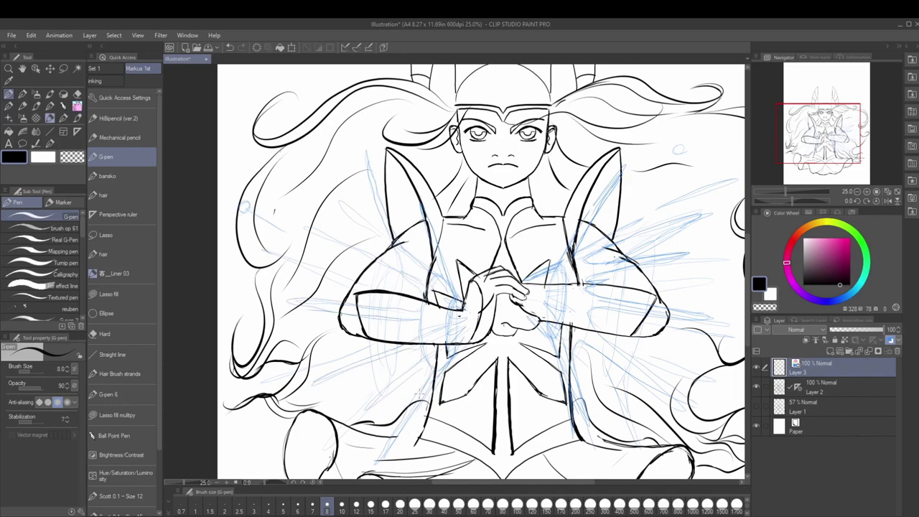
left_click_drag(445, 367, 433, 431)
left_click_drag(397, 437, 375, 463)
- Create Layer 4 beneath the blue guide layer and sketch decorative markings on both forearms
left_click_drag(688, 240, 656, 277)
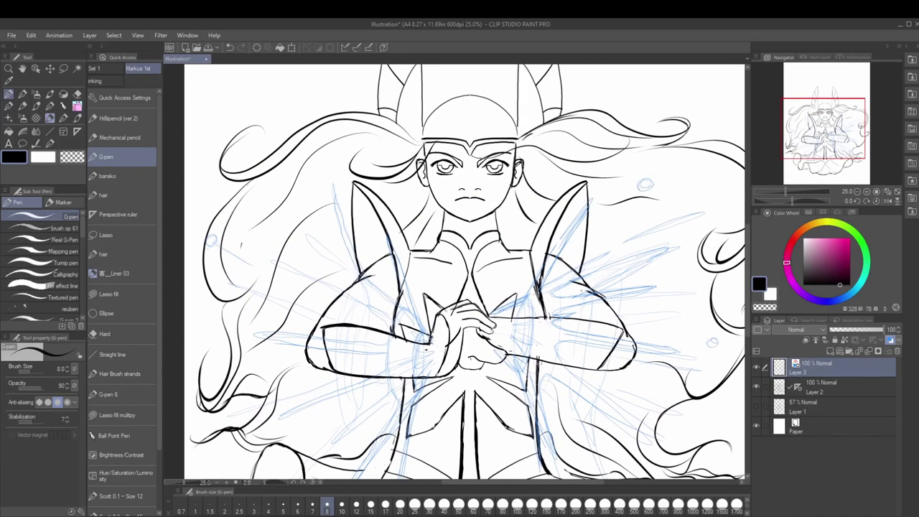
key("ctrl+shift+n")
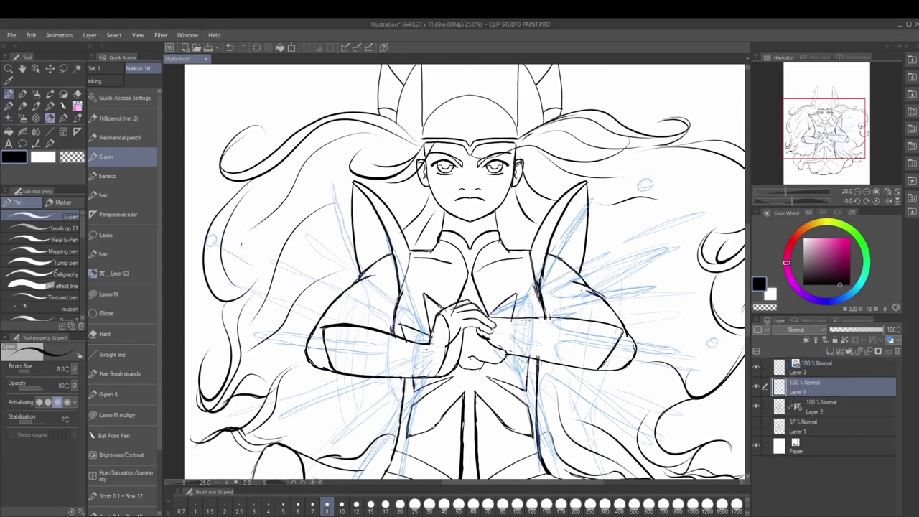
left_click_drag(388, 339, 359, 367)
mouse_move(397, 343)
left_mouse_down()
mouse_move(430, 346)
mouse_move(383, 356)
left_mouse_up()
left_click_drag(429, 334, 328, 366)
mouse_move(494, 325)
left_mouse_down()
mouse_move(560, 332)
mouse_move(579, 352)
left_mouse_up()
left_click_drag(621, 335, 546, 361)
left_click_drag(562, 340, 533, 362)
- Create Layer 5 above Layer 1 with a red layer colour and sketch new side contours for the waist
scroll(565, 316, "down", 6)
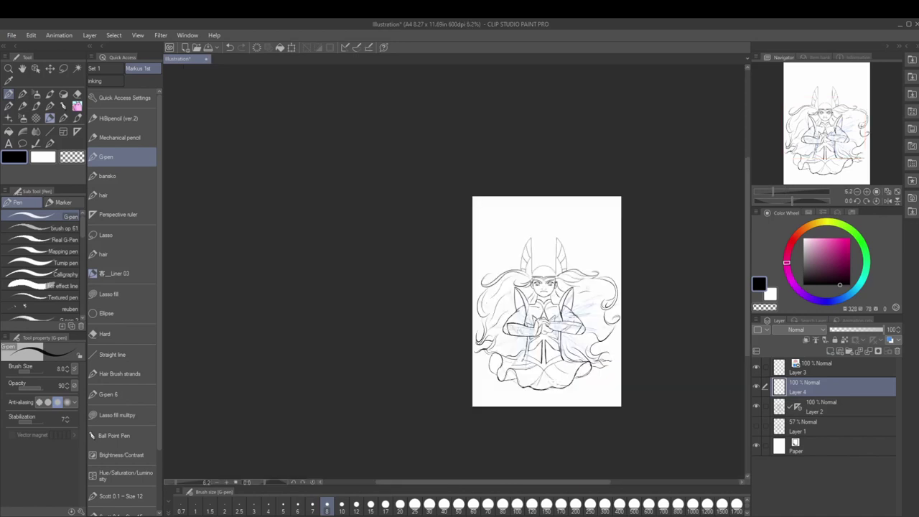
left_click(818, 423)
key("ctrl+shift+n")
scroll(534, 336, "up", 6)
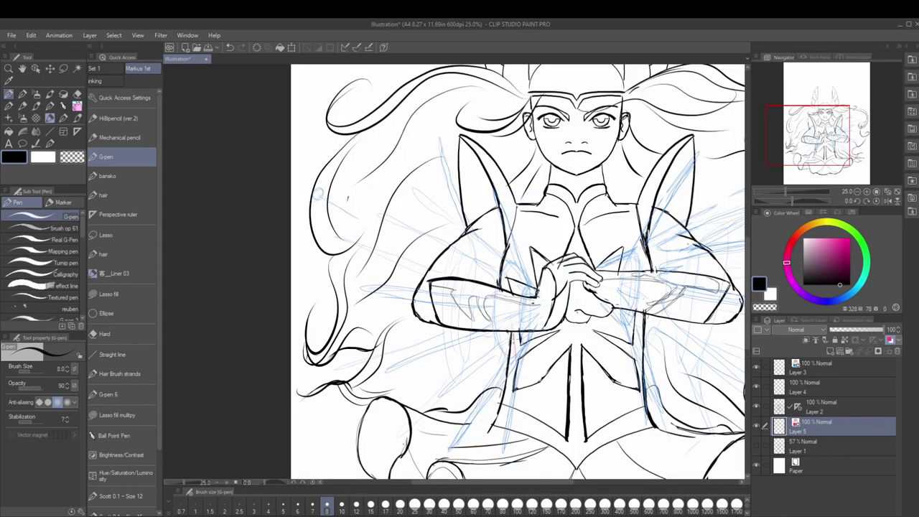
left_click_drag(516, 334, 509, 412)
left_click_drag(650, 286, 635, 428)
left_click_drag(514, 329, 494, 430)
left_click_drag(649, 277, 649, 303)
- Sketch the curved underside of the chest behind the forearms on the red guide layer
mouse_move(503, 293)
left_mouse_down()
mouse_move(552, 329)
mouse_move(645, 309)
left_mouse_up()
mouse_move(650, 278)
left_mouse_down()
mouse_move(640, 429)
mouse_move(616, 310)
left_mouse_up()
mouse_move(653, 293)
left_mouse_down()
mouse_move(599, 315)
mouse_move(554, 299)
left_mouse_up()
left_click_drag(545, 319, 515, 354)
- Re-ink both sides of the waist on Layer 2 with the bansko brush, checking them with the red guide hidden
left_click(814, 404)
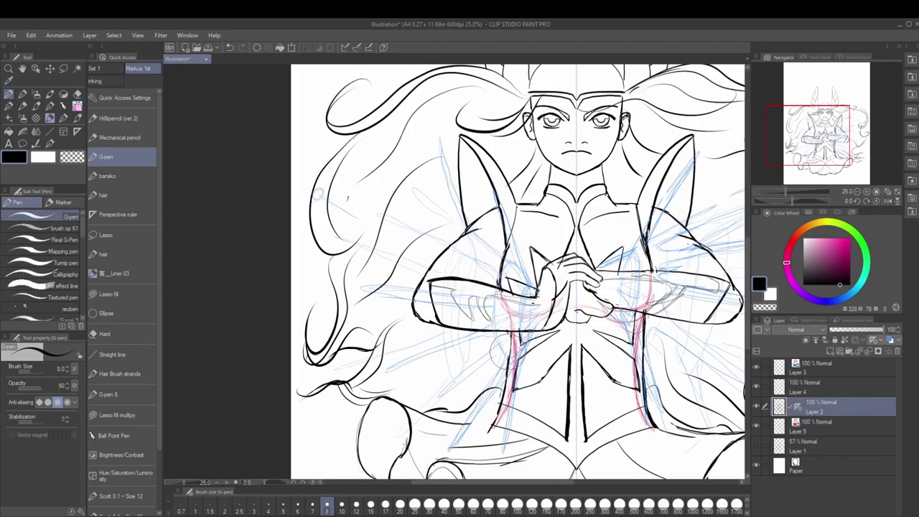
key("b")
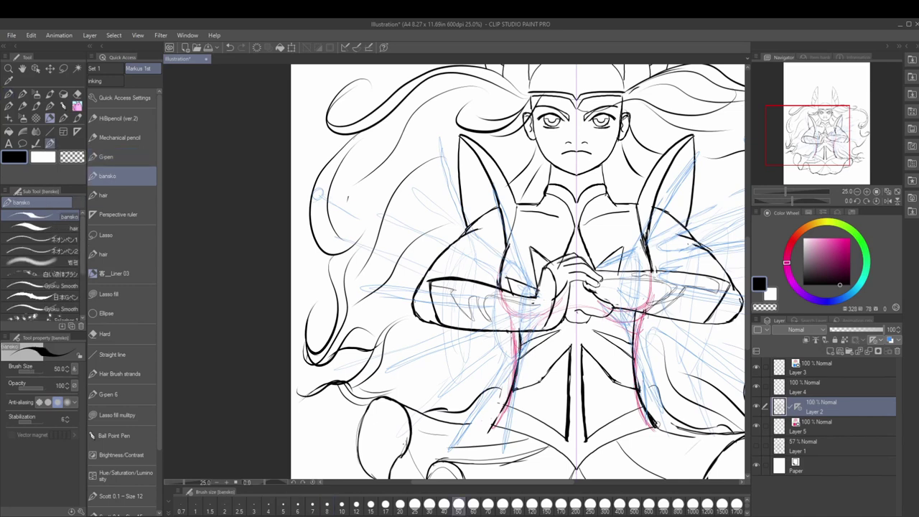
left_click(757, 427)
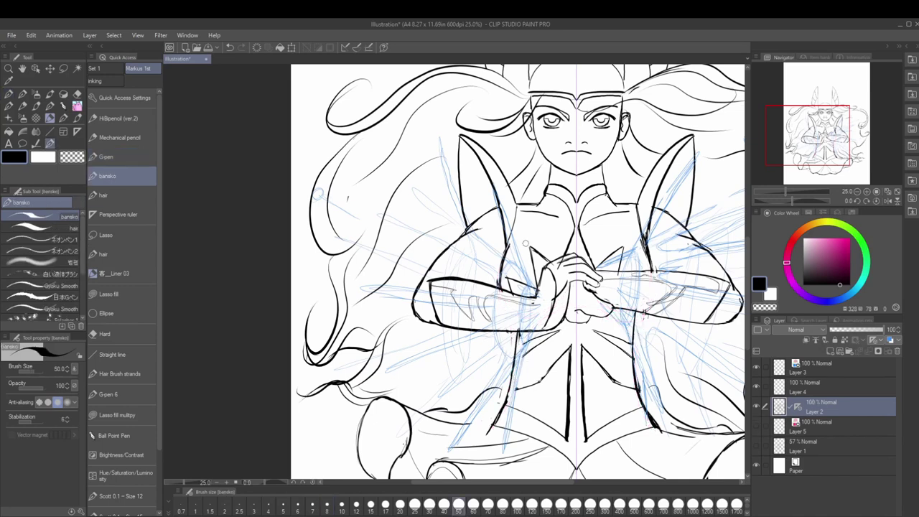
left_click(756, 425)
- Redraw the chest and waist guides on Layer 5, re-ink the waist on Layer 2 to match and hide the guide
left_click(819, 424)
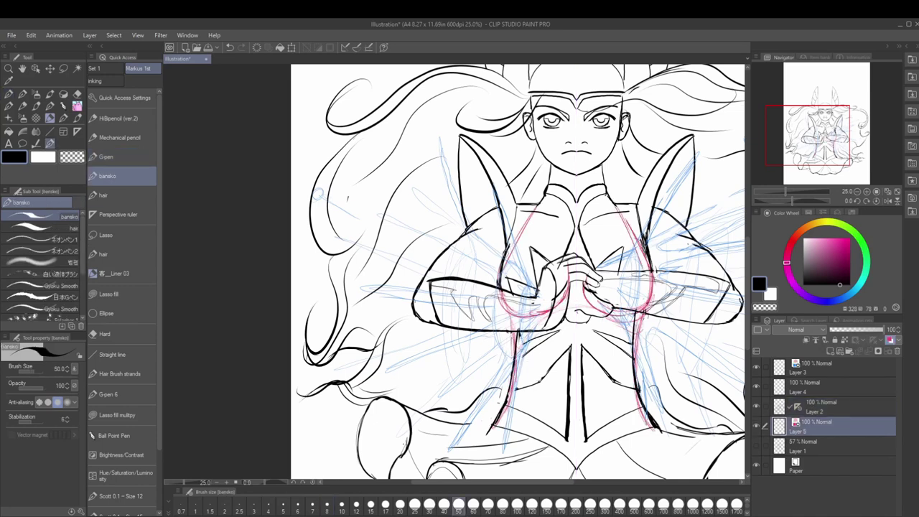
left_click(819, 405)
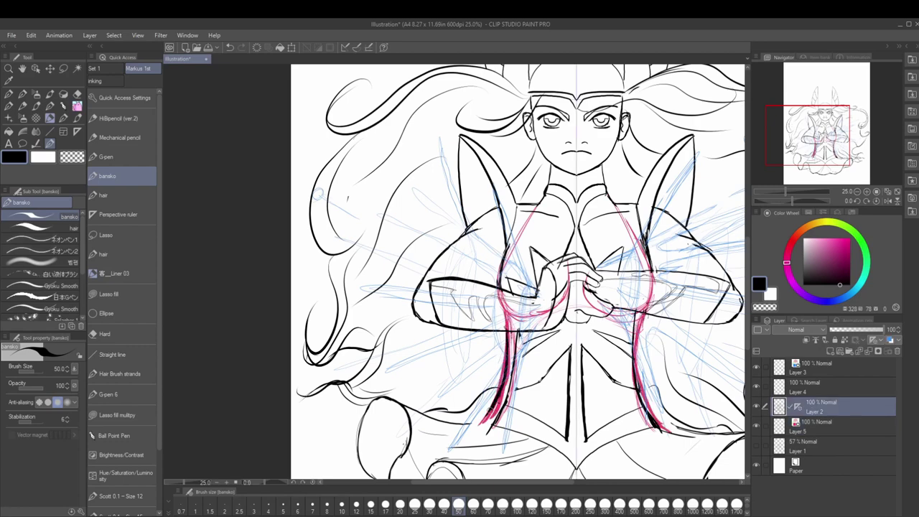
left_click(758, 425)
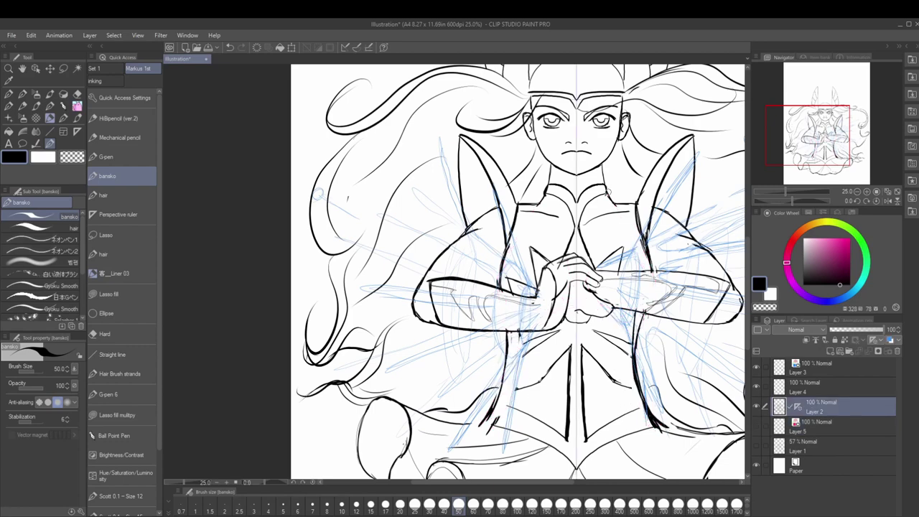
- Ink the belt band across the hips below the waist on Layer 2
key("ctrl+0")
scroll(550, 273, "up", 5)
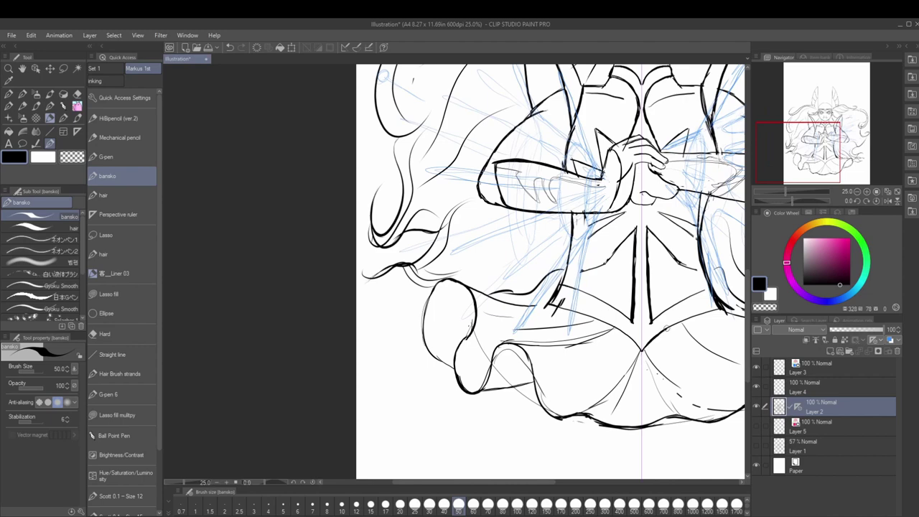
mouse_move(575, 302)
left_mouse_down()
mouse_move(411, 290)
mouse_move(474, 280)
mouse_move(338, 266)
mouse_move(359, 337)
mouse_move(391, 328)
left_mouse_up()
key("ctrl+0")
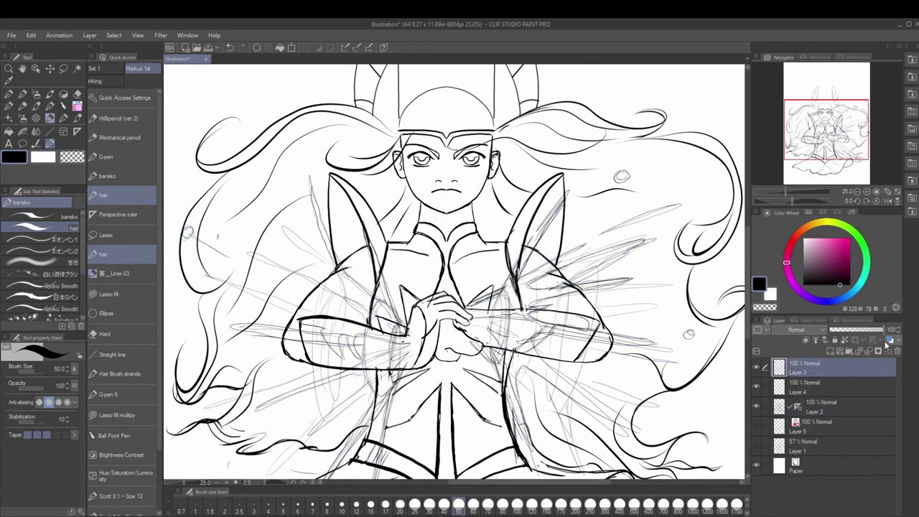
- Rework the lips with fuller upper and lower contours on Layer 2 using the G-pen
left_click(816, 405)
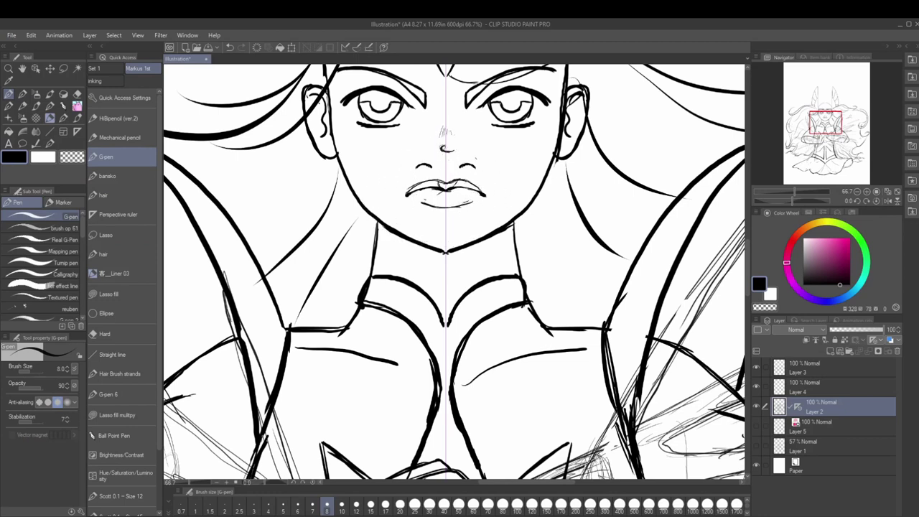
left_click_drag(418, 191, 458, 189)
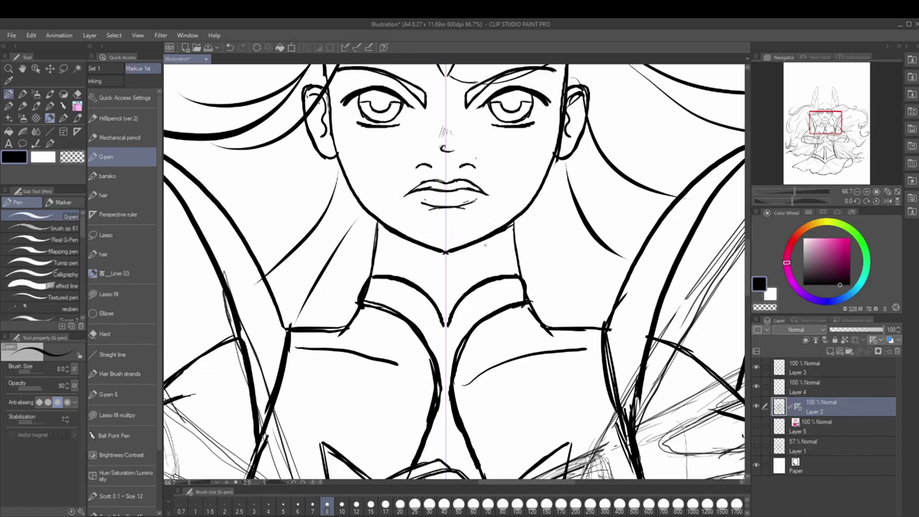
left_click_drag(454, 273, 427, 386)
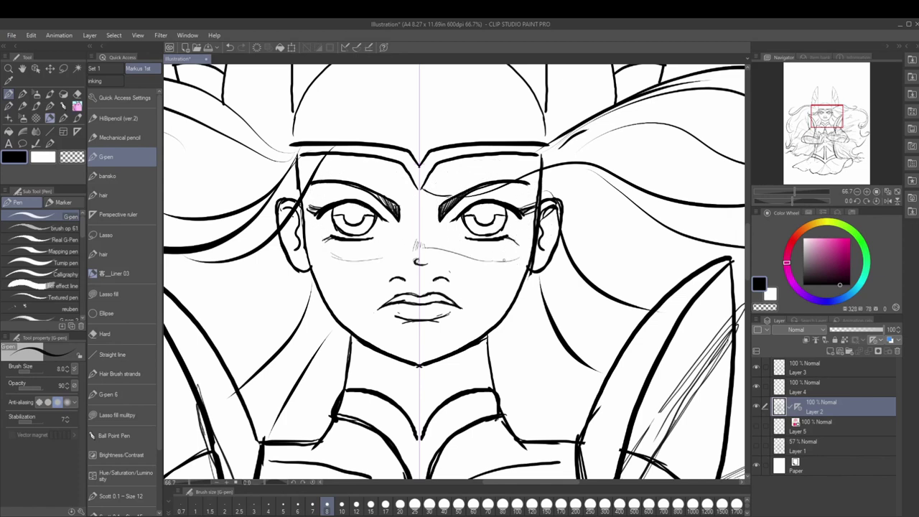
- Sketch a marking band across the cheeks and nose and rework the hair strand overlapping the brow and ear on Layer 2
key("ctrl+z")
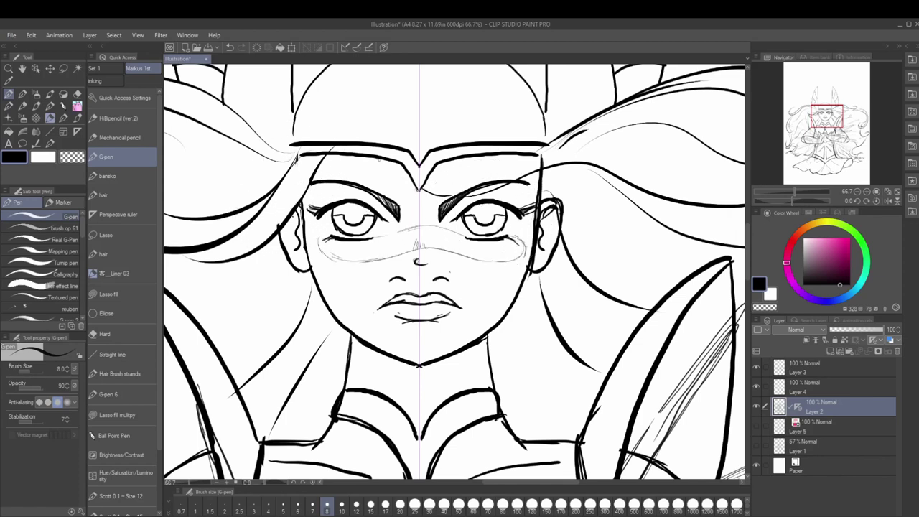
key("ctrl+z")
key("ctrl+z")
key("ctrl+z")
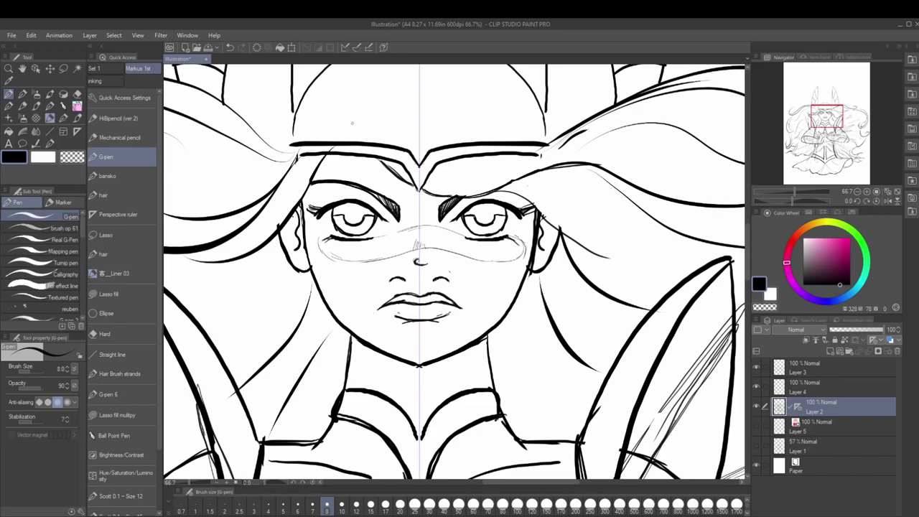
- Draw a small pointed spike on the headband and an oval gem at the centre of the forehead above it
scroll(454, 273, "up", 4)
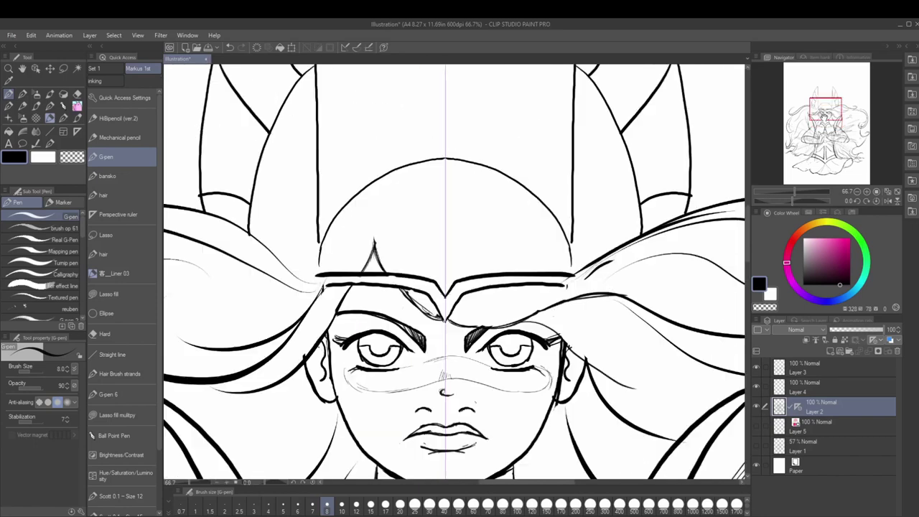
left_click_drag(420, 260, 420, 261)
scroll(454, 273, "down", 5)
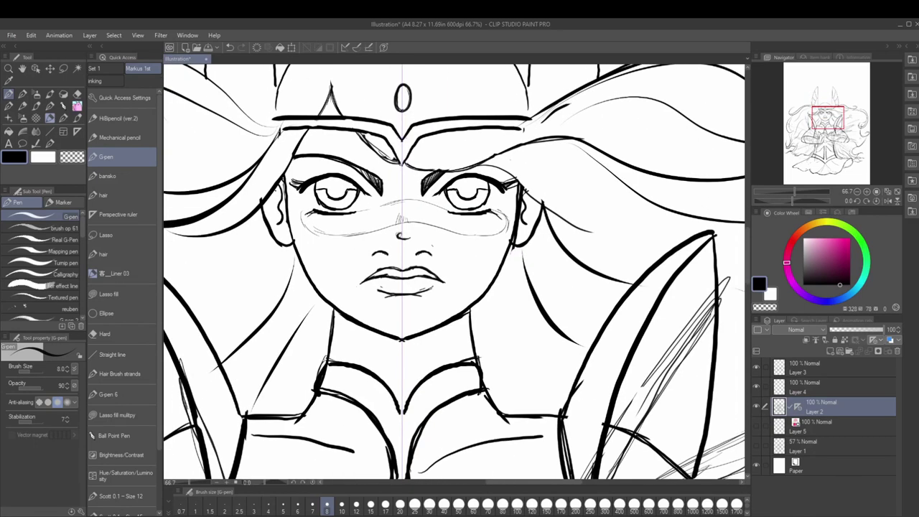
key("ctrl+z")
scroll(819, 183, "down", 3)
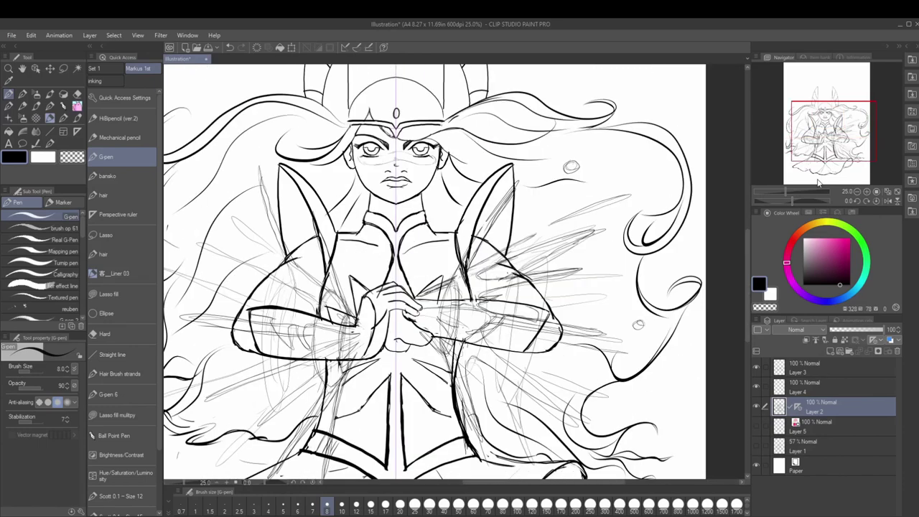
- Shade the upper part of both irises with diagonal hatching on Layer 2
scroll(425, 151, "up", 2)
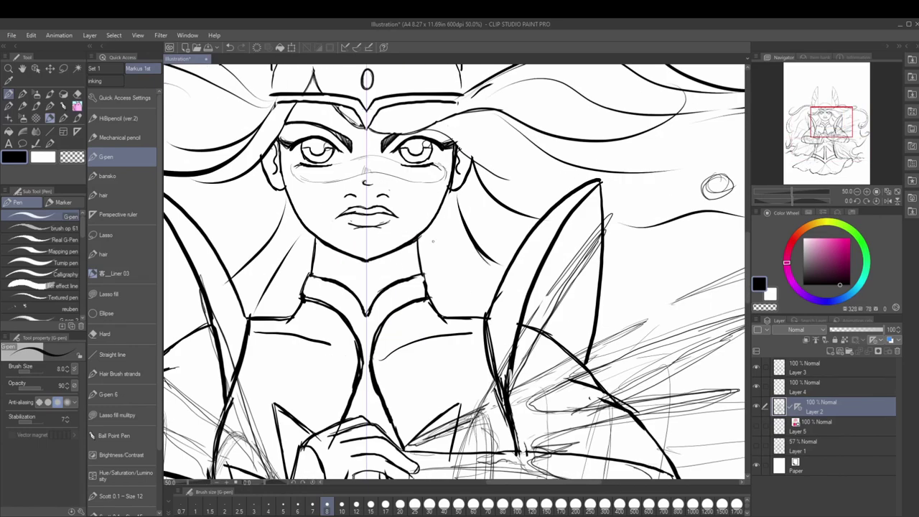
scroll(439, 252, "down", 3)
scroll(439, 251, "up", 3)
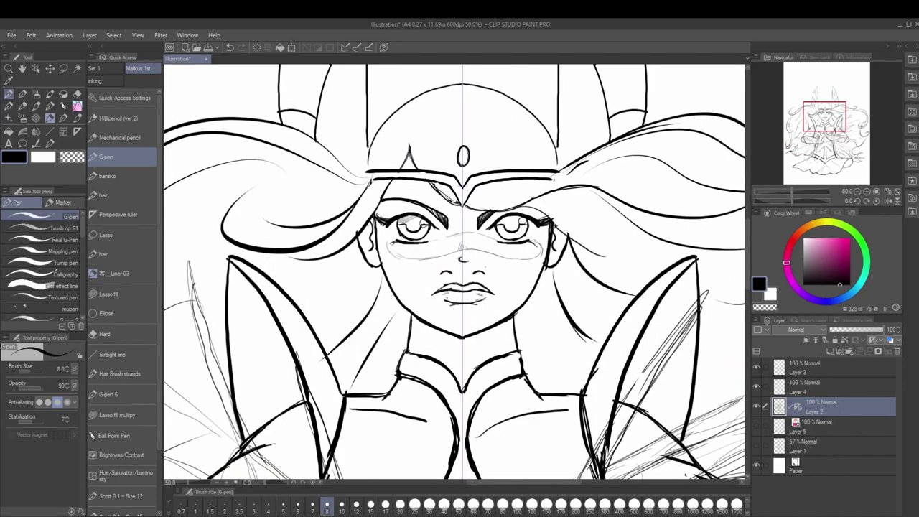
scroll(405, 228, "up", 2)
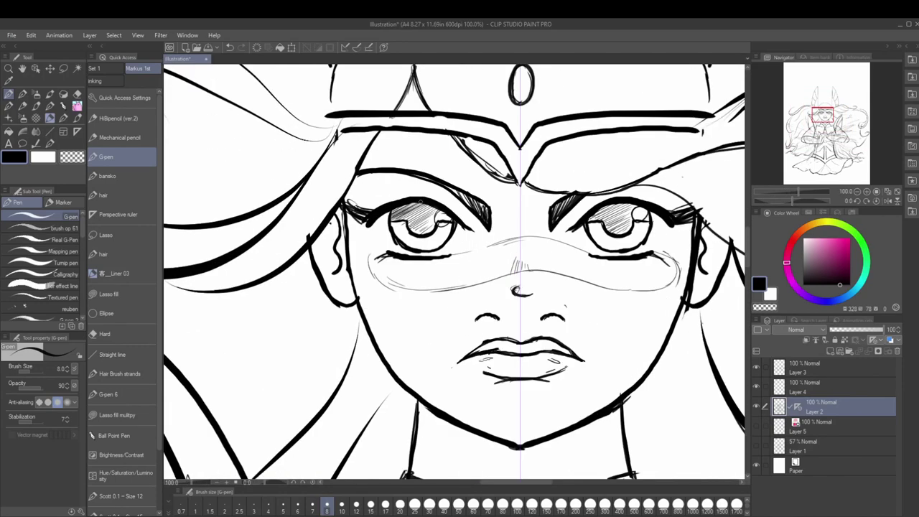
left_click_drag(402, 210, 431, 230)
mouse_move(592, 220)
left_mouse_down()
mouse_move(632, 209)
mouse_move(598, 230)
left_mouse_up()
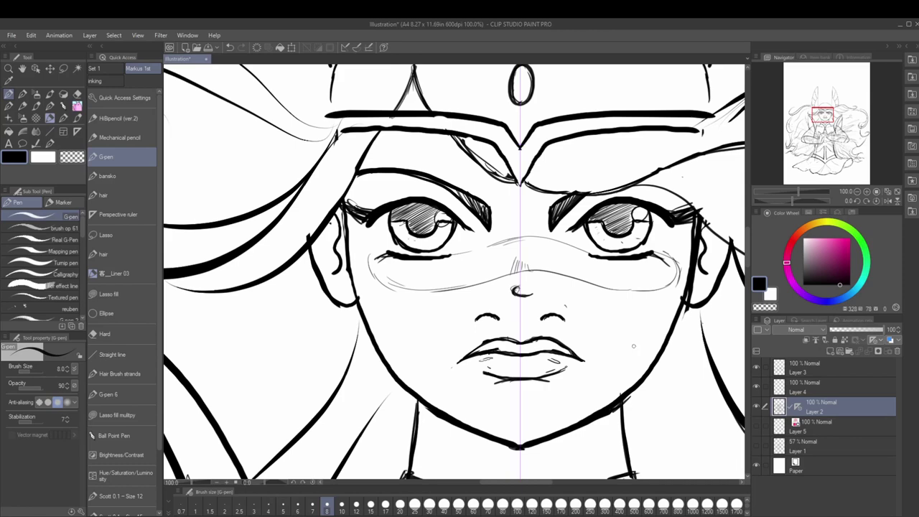
- Ink the upper spikes of the right-hand burst on new Layer 6 with the Mapping pen at size 50, following the blue sketch
scroll(633, 346, "down", 4)
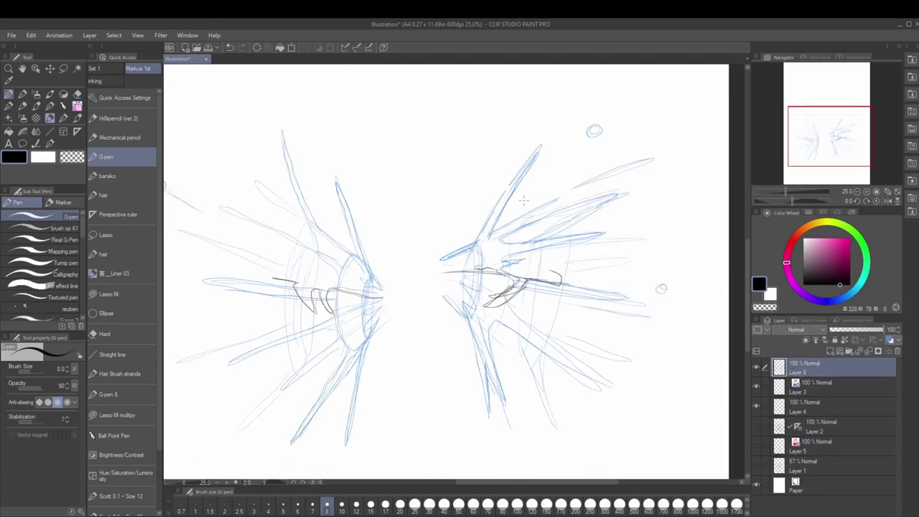
left_click(63, 252)
scroll(503, 208, "up", 2)
mouse_move(583, 85)
left_mouse_down()
mouse_move(377, 314)
mouse_move(471, 297)
mouse_move(477, 267)
mouse_move(740, 185)
mouse_move(547, 288)
left_mouse_up()
left_click_drag(653, 279, 530, 213)
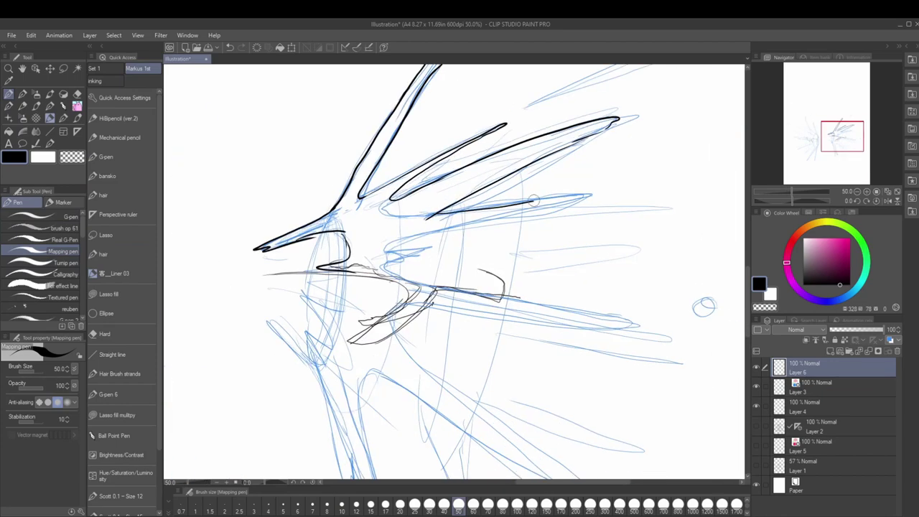
left_click_drag(610, 194, 397, 241)
left_click_drag(458, 257, 389, 263)
- Hide Layer 4 and ink the jagged inner edge and lower spikes of the right-hand burst on Layer 6
left_click_drag(357, 310, 298, 282)
left_click_drag(262, 317, 331, 399)
left_click(756, 408)
left_click_drag(392, 308, 675, 325)
left_click_drag(393, 312, 567, 457)
left_click_drag(503, 360, 469, 198)
left_click_drag(291, 240, 333, 433)
left_click_drag(327, 224, 362, 372)
left_click_drag(321, 237, 367, 259)
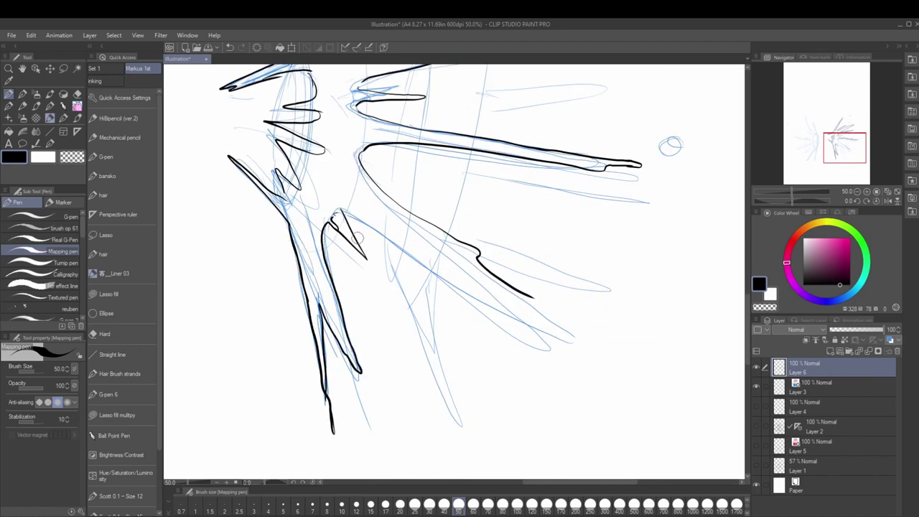
left_click_drag(343, 211, 585, 363)
left_click_drag(533, 297, 570, 328)
- Ink the upper circle and the first detached outer rays around the right-hand burst on Layer 6
left_click_drag(553, 158, 514, 465)
left_click_drag(449, 255, 610, 202)
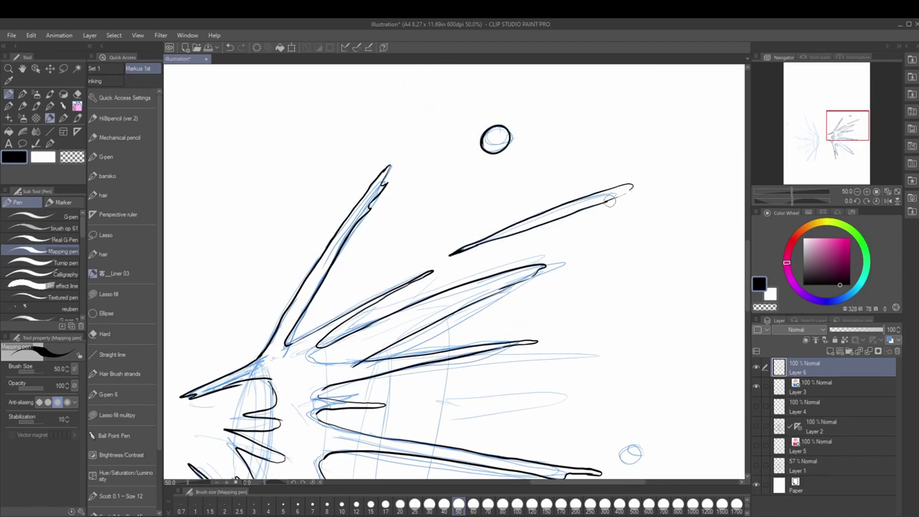
left_click_drag(558, 286, 664, 305)
left_click_drag(595, 298, 532, 215)
left_click_drag(503, 282, 608, 306)
left_click_drag(574, 263, 502, 323)
scroll(467, 273, "down", 2)
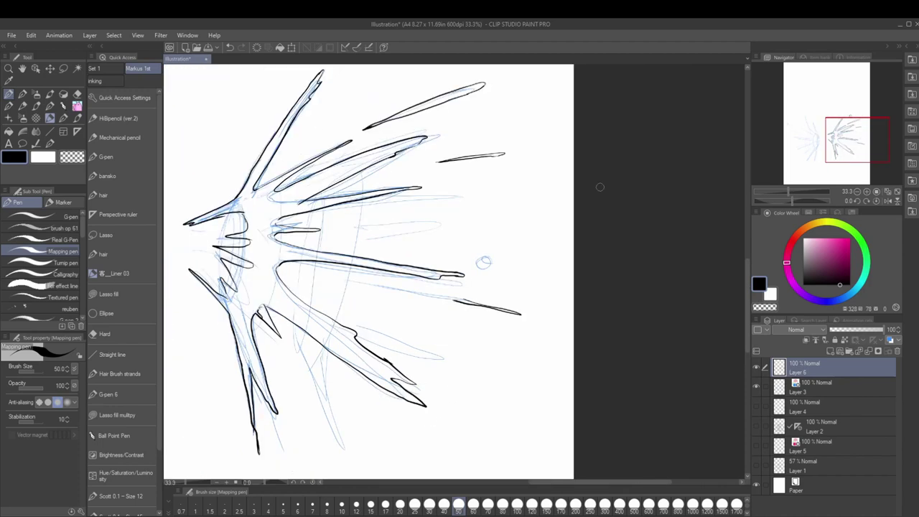
- Add a narrow lower spike, a long horizontal ray, a small circle and a circle-tipped ray to the right-hand burst
left_click_drag(275, 295, 323, 399)
left_click_drag(422, 374, 513, 431)
left_click_drag(522, 166, 344, 187)
left_click_drag(463, 217, 408, 337)
left_click_drag(407, 329, 406, 330)
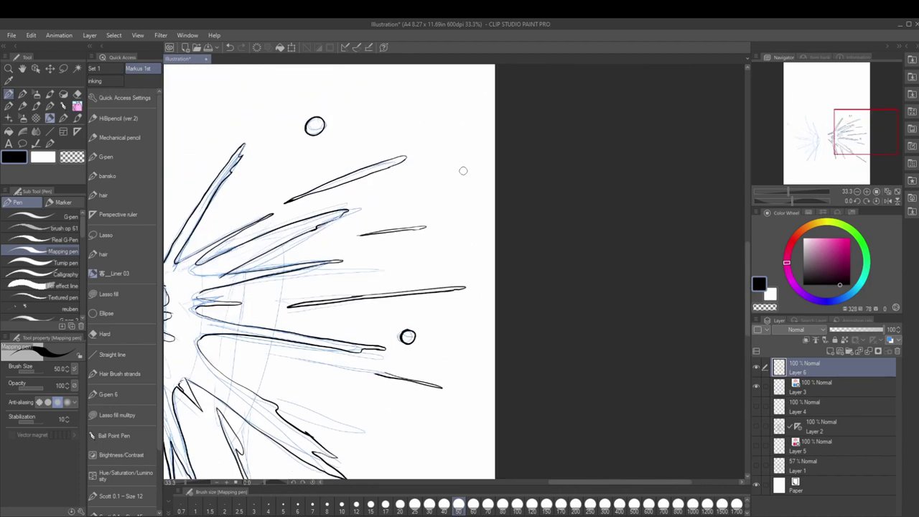
left_click_drag(464, 168, 464, 170)
left_click_drag(457, 181, 394, 204)
left_click_drag(330, 273, 564, 232)
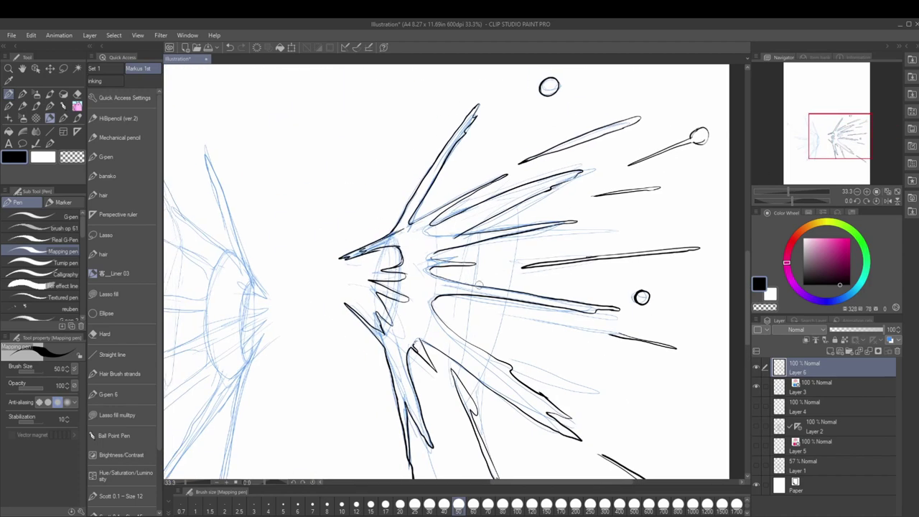
- Ink the curved ring across the right-hand burst and add jagged points along its outer edge
left_click_drag(526, 206, 491, 352)
left_click_drag(535, 203, 524, 300)
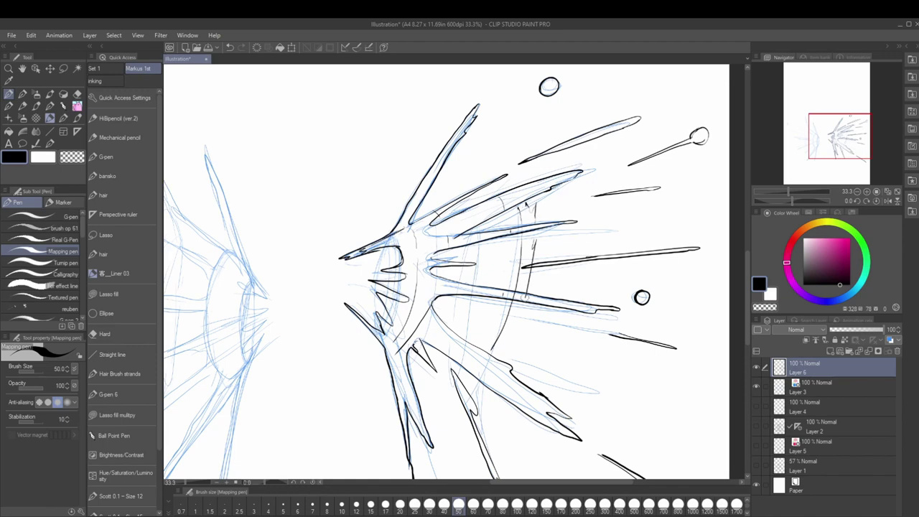
left_click_drag(543, 235, 523, 267)
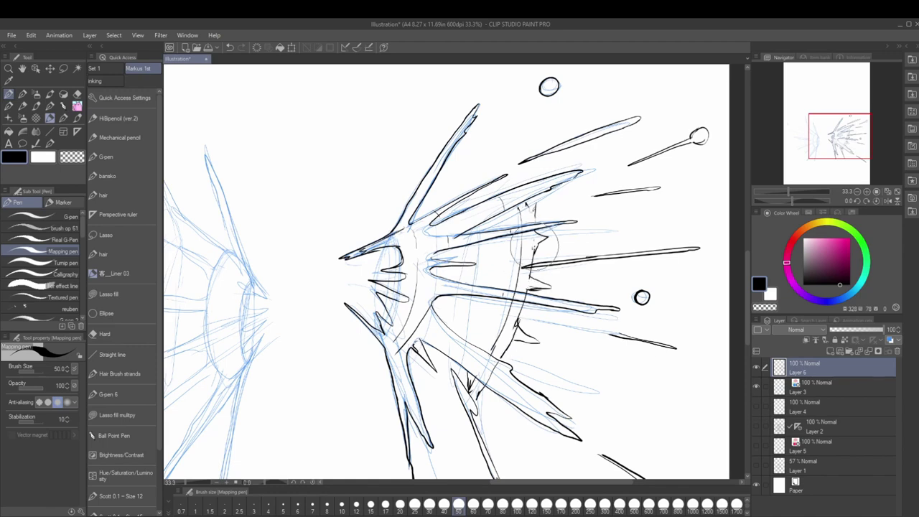
left_click_drag(520, 204, 524, 287)
left_click_drag(544, 339, 510, 353)
left_click_drag(491, 390, 474, 422)
- Toggle the visibility of Layer 2 and Layer 3 to check the inked burst against the figure
left_click(757, 426)
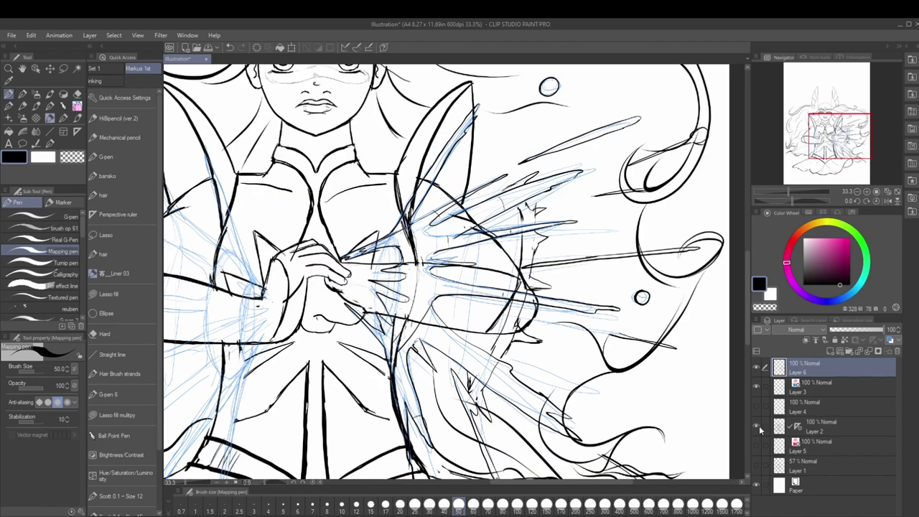
left_click(757, 388)
left_click(758, 390)
left_click(757, 426)
- Ink the jagged inner edge and lower spikes of the left-hand burst on Layer 6
left_click_drag(840, 137, 822, 135)
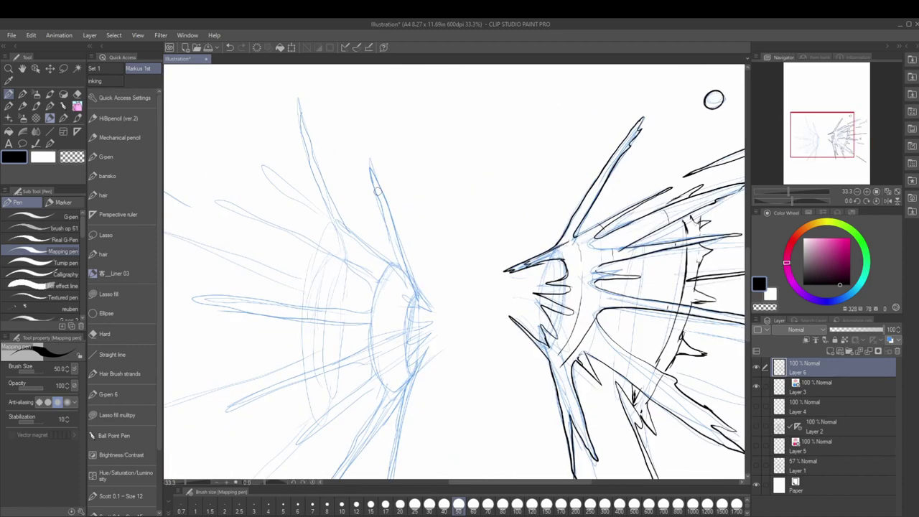
mouse_move(370, 160)
left_mouse_down()
mouse_move(433, 312)
mouse_move(411, 329)
mouse_move(408, 394)
left_mouse_up()
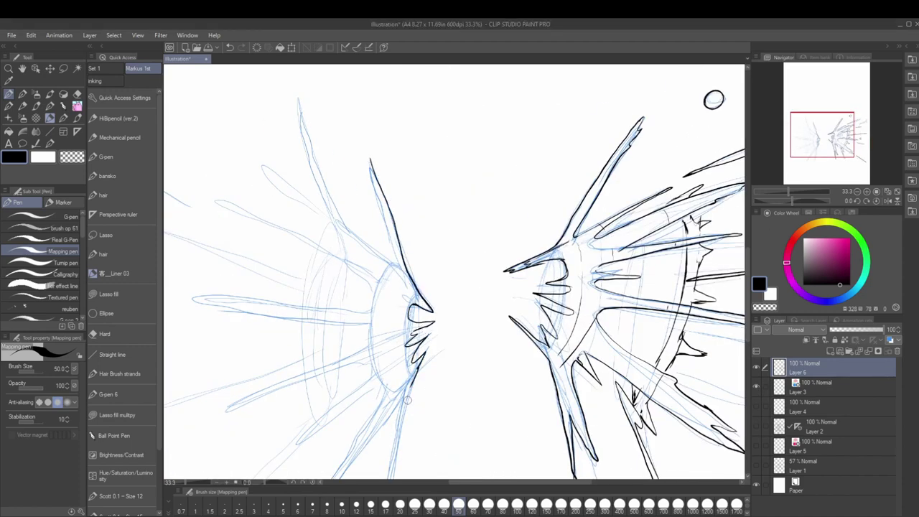
left_click_drag(526, 357, 570, 245)
left_click_drag(465, 260, 427, 416)
mouse_move(435, 276)
left_mouse_down()
mouse_move(352, 406)
mouse_move(341, 334)
left_mouse_up()
mouse_move(424, 251)
left_mouse_down()
mouse_move(262, 402)
mouse_move(264, 301)
left_mouse_up()
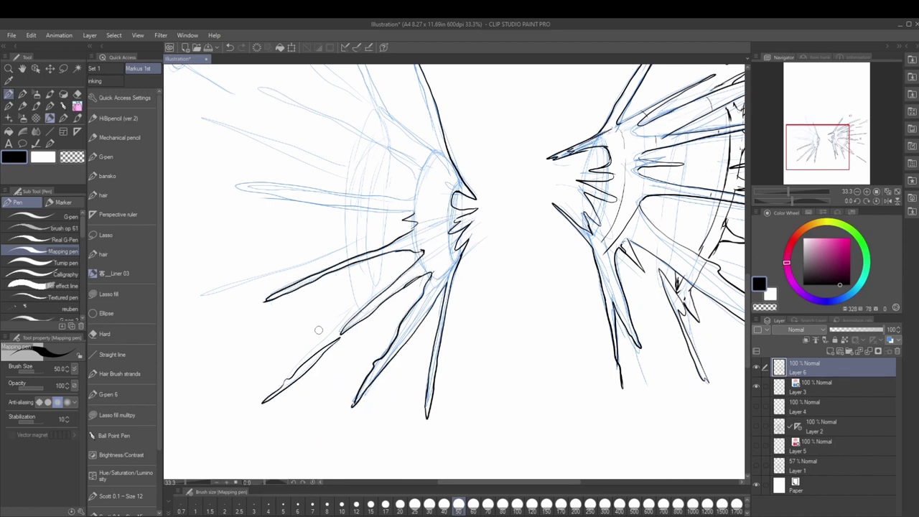
- Ink the upper and outer spikes and the two small circles of the left-hand burst on Layer 6
mouse_move(364, 237)
left_mouse_down()
mouse_move(206, 294)
mouse_move(267, 384)
left_mouse_up()
mouse_move(477, 271)
left_mouse_down()
mouse_move(306, 241)
mouse_move(495, 215)
mouse_move(368, 111)
mouse_move(508, 204)
mouse_move(476, 102)
left_mouse_up()
left_click_drag(495, 215, 399, 166)
left_click_drag(241, 117, 245, 124)
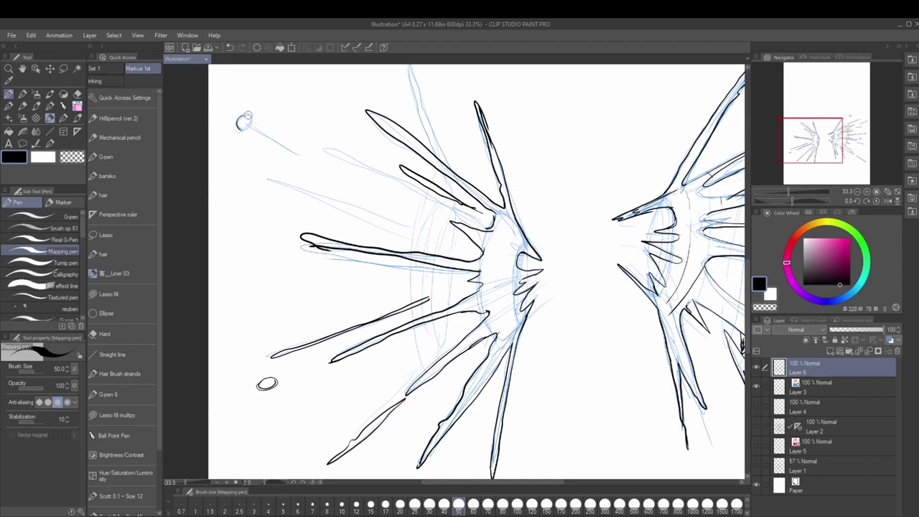
left_click_drag(321, 152, 456, 213)
left_click_drag(284, 191, 416, 227)
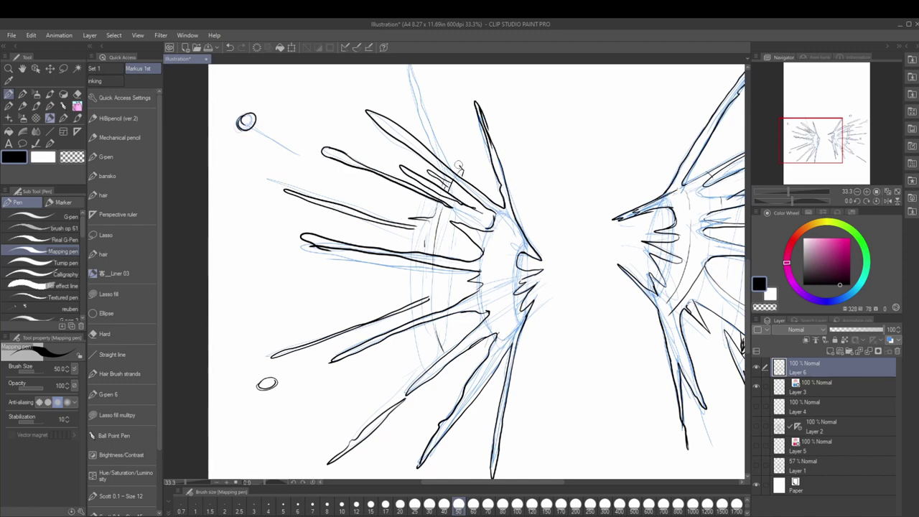
- Ink the jagged outer ring of the left-hand burst, hide Layer 3, and add curved inner arcs with dark accents at its centre
left_click_drag(459, 167, 445, 151)
left_click_drag(433, 216, 451, 364)
left_click(756, 386)
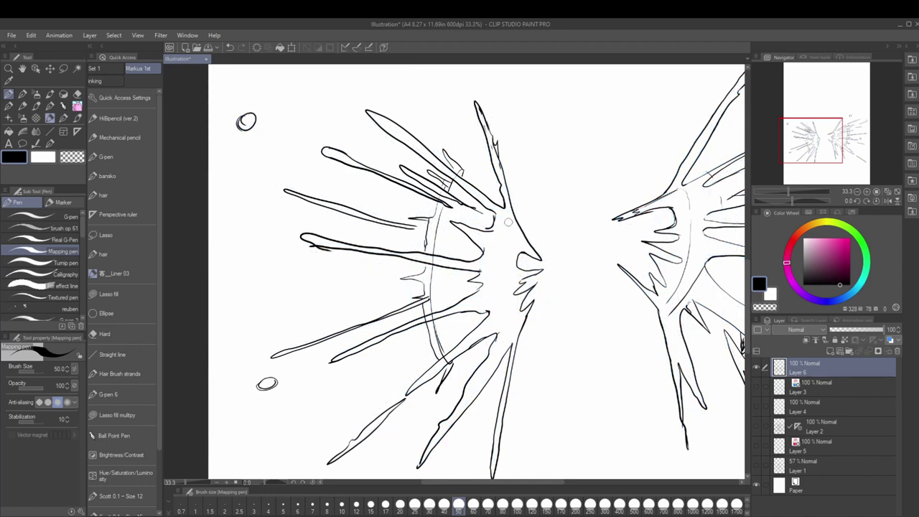
mouse_move(509, 222)
left_mouse_down()
mouse_move(508, 326)
mouse_move(503, 316)
left_mouse_up()
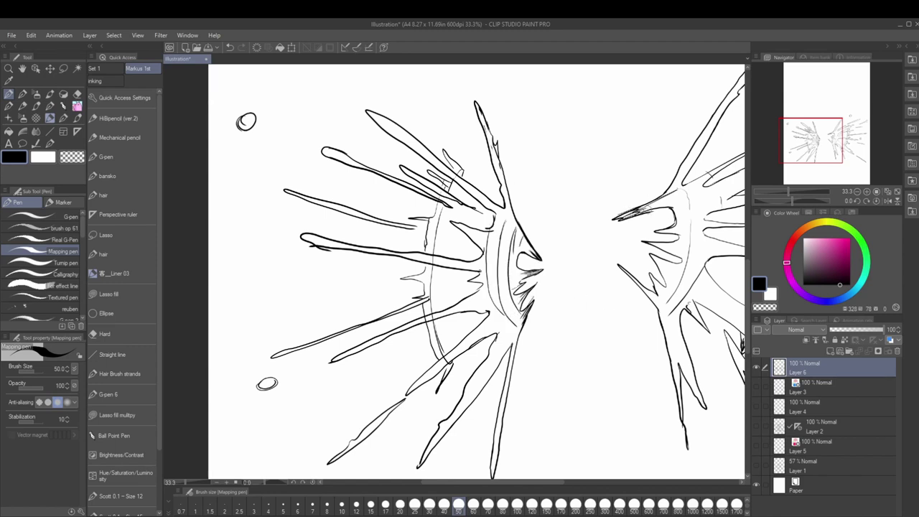
- Show Layer 2 and recolour the burst lines on transparency-locked Layer 6 in magenta, purple and orange with the Soft airbrush
left_click_drag(788, 192, 753, 191)
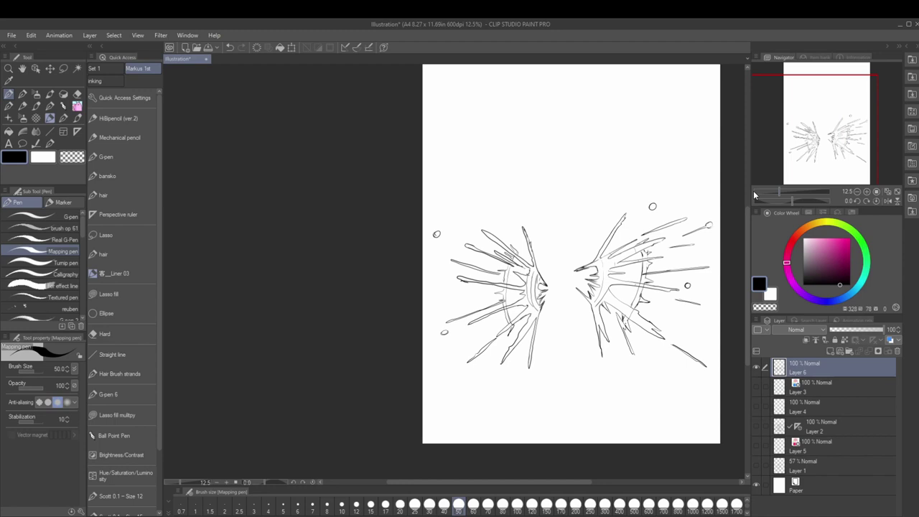
left_click(759, 425)
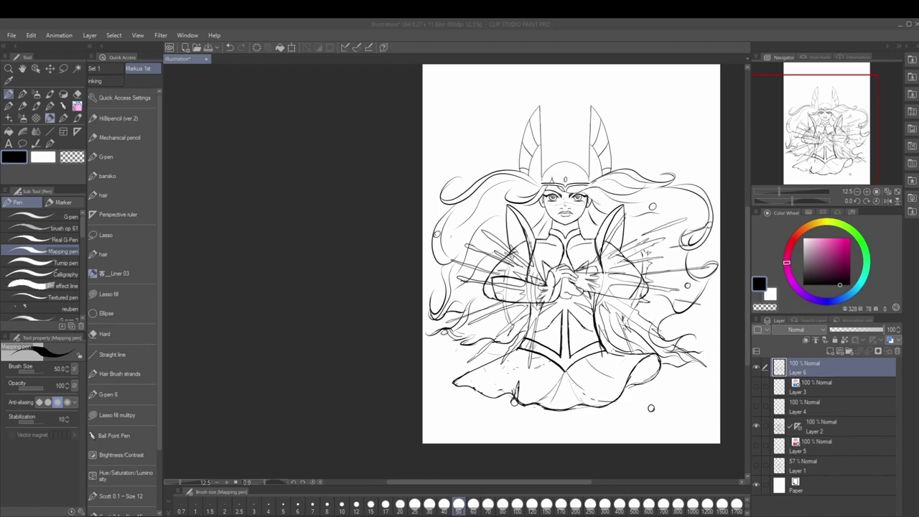
left_click(756, 424, "alt")
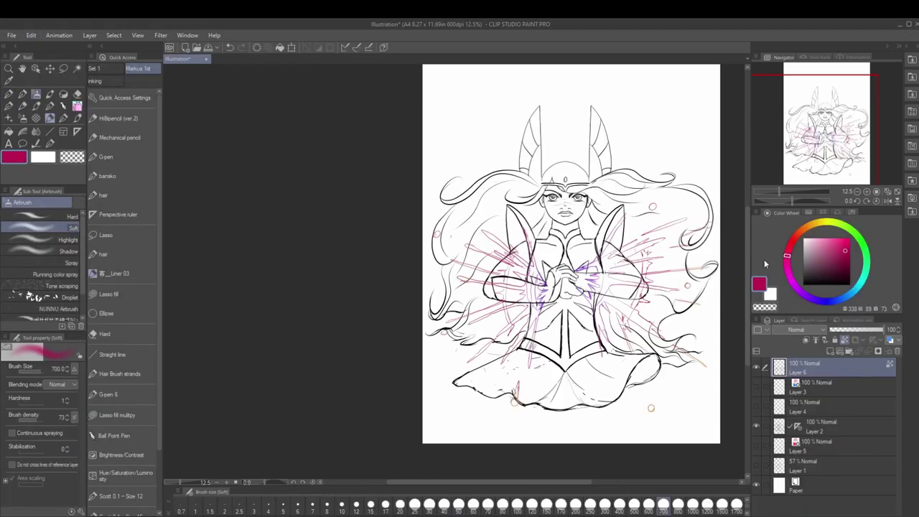
- Build a soft glow around the bursts from two copies of Layer 6 at 74% opacity, the upper copy in Add mode
key("ctrl+j")
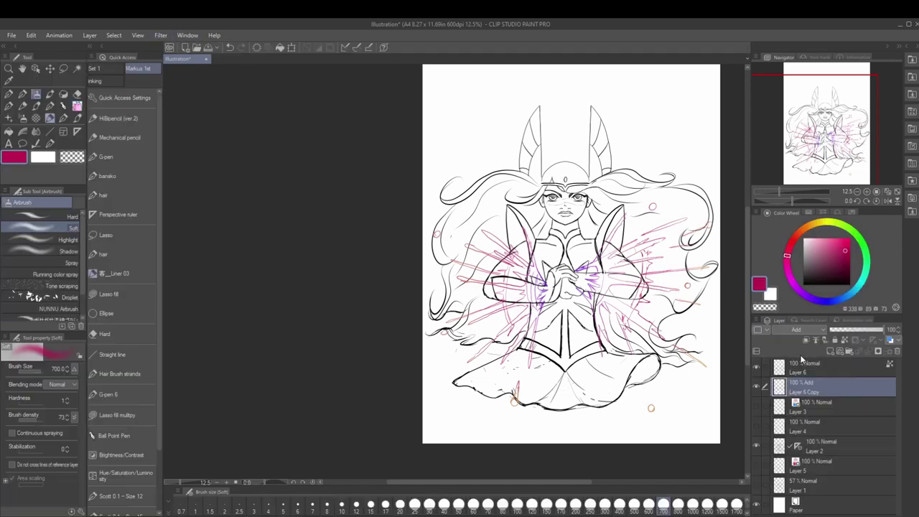
left_click(851, 365)
left_click(756, 366)
left_click(833, 386)
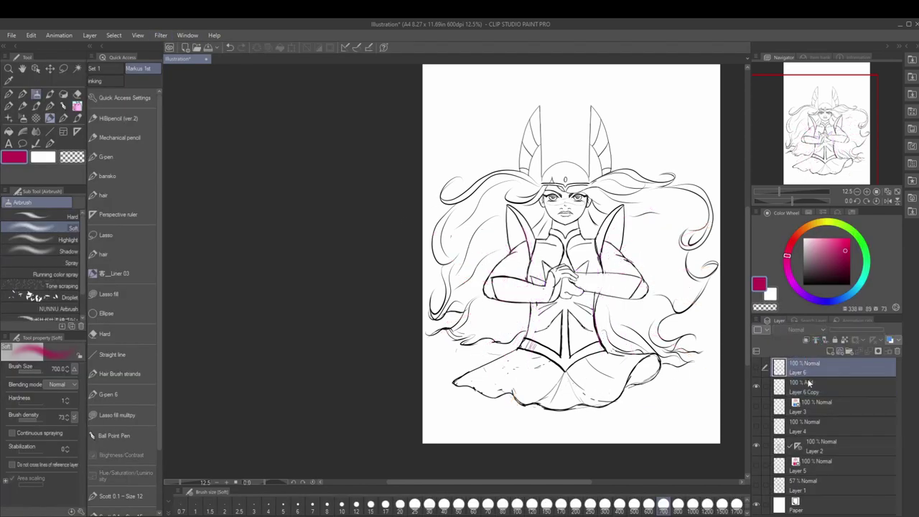
left_click(755, 366)
key("ctrl+z")
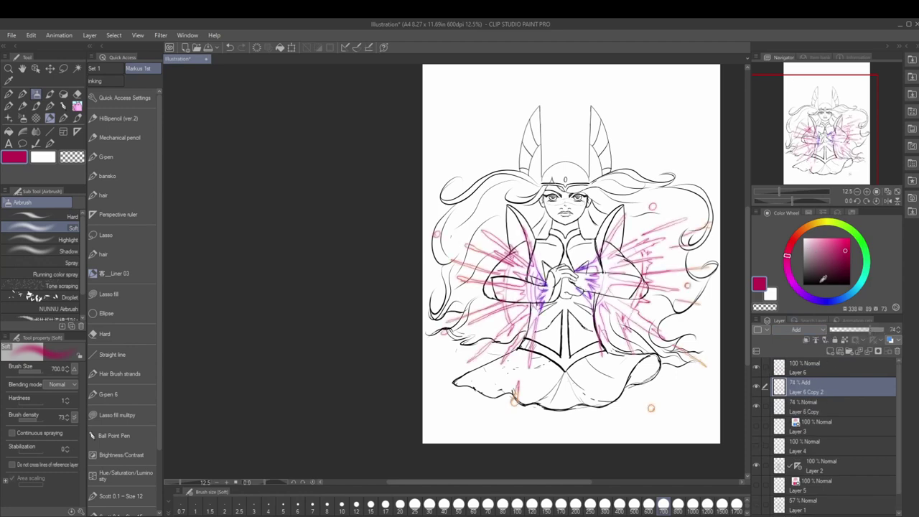
- Add a layer mask to Layer 2 and mask out the black character lines where the left-hand burst covers the arm and chest
left_click(822, 466)
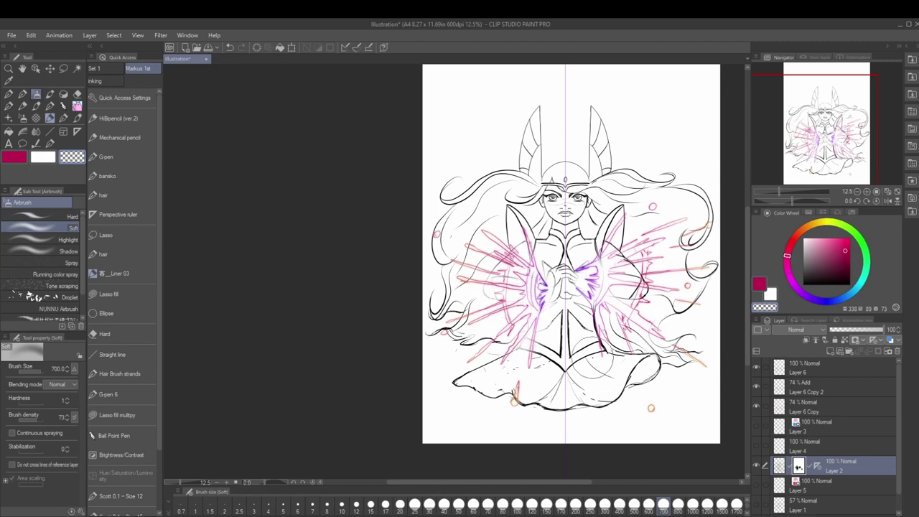
scroll(517, 250, "up", 3)
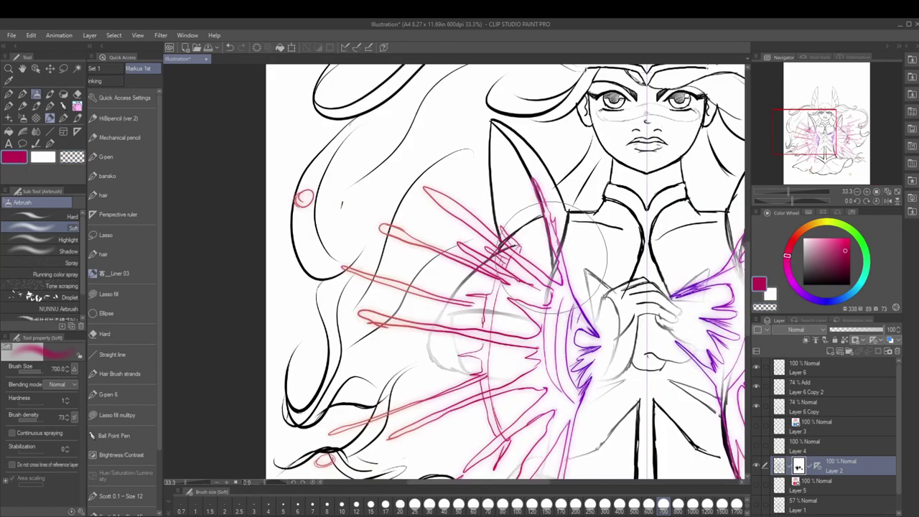
key("e")
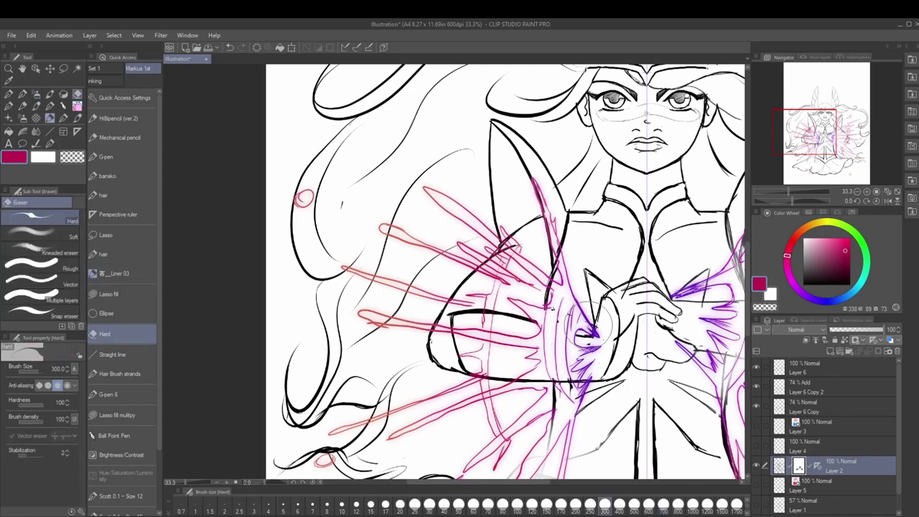
mouse_move(455, 329)
left_mouse_down()
mouse_move(518, 382)
mouse_move(502, 264)
mouse_move(554, 220)
mouse_move(559, 427)
mouse_move(502, 337)
left_mouse_up()
key("b")
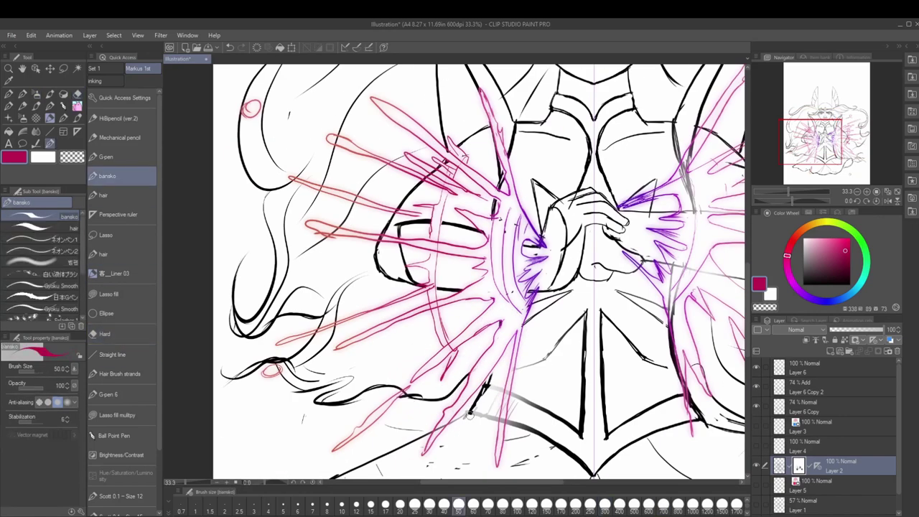
left_click_drag(500, 388, 467, 417)
left_click_drag(526, 311, 368, 412)
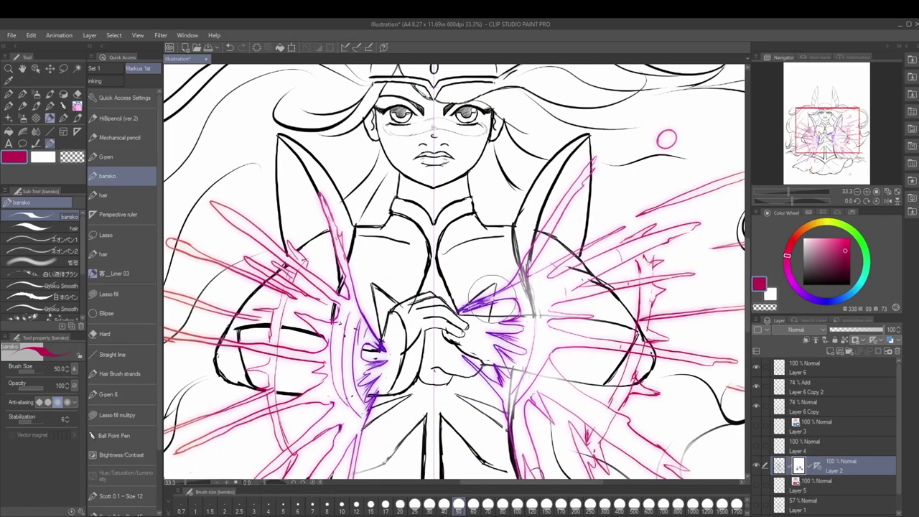
- Mask out the Layer 2 lines where the right-hand burst crosses the arm and torso
left_click_drag(636, 335, 597, 199)
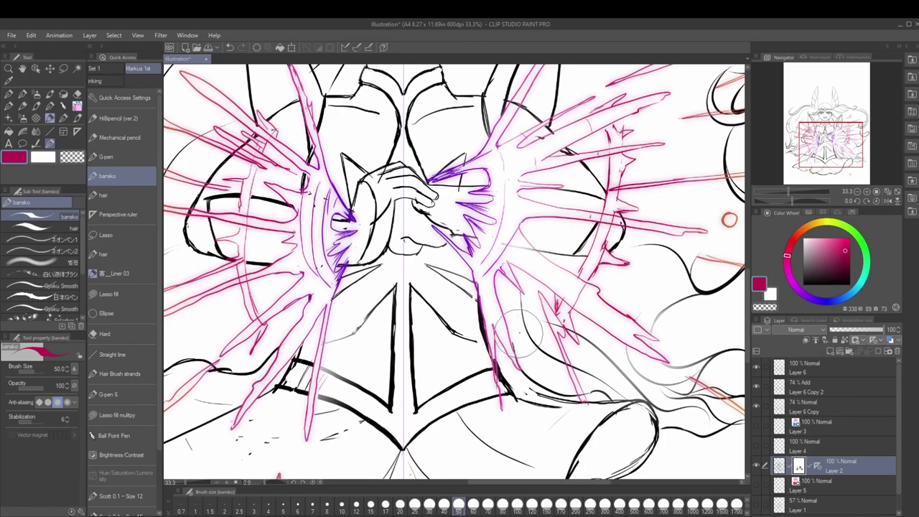
left_click_drag(520, 319, 363, 362)
left_click_drag(593, 449, 650, 295)
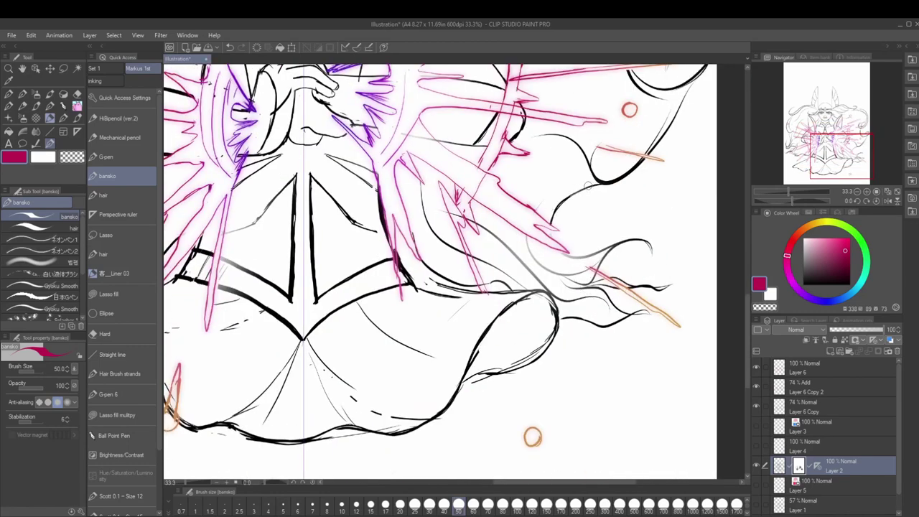
left_click_drag(403, 216, 690, 323)
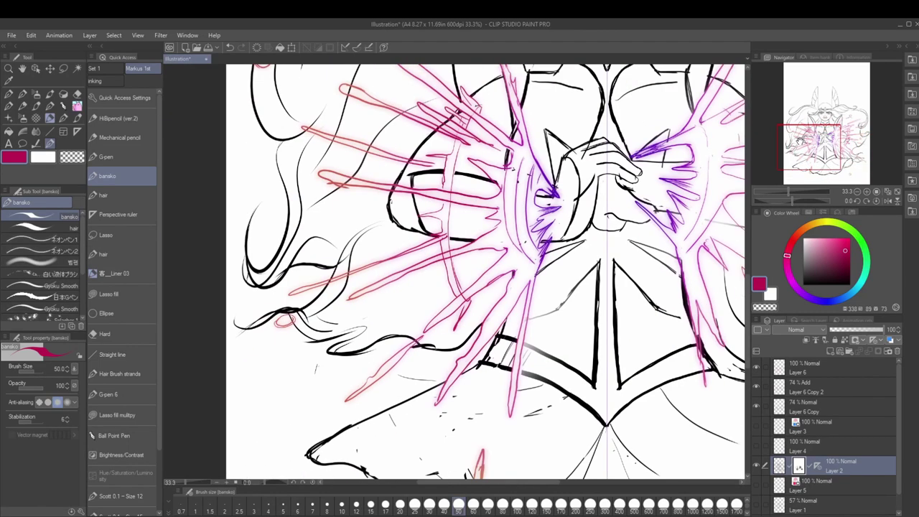
left_click_drag(646, 215, 387, 345)
left_click_drag(431, 288, 503, 252)
- Isolate the Layer 6 burst lines, add a new layer beneath, and fill the body of the right-hand burst with dark magenta
scroll(459, 273, "up", 3)
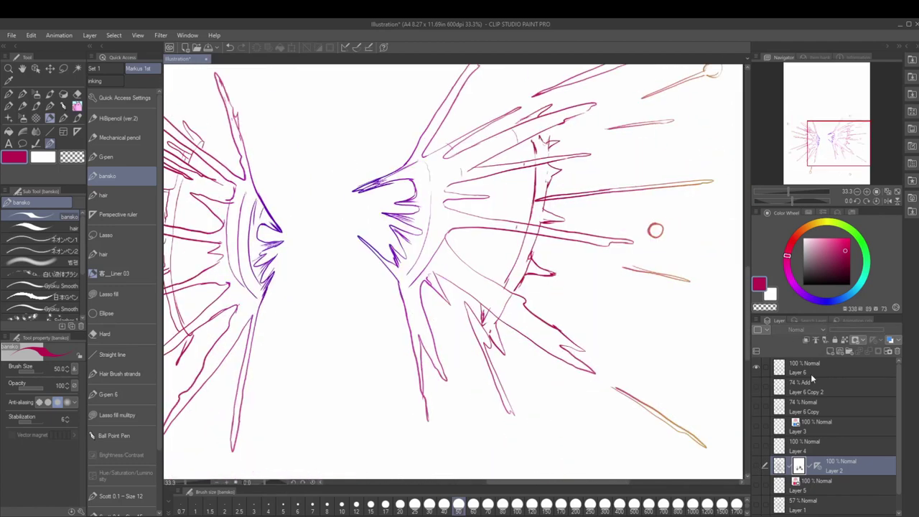
left_click(811, 374)
left_click(859, 351)
key("g")
left_click(445, 216)
left_click(543, 128)
left_click(553, 188)
left_click(517, 259)
left_click(546, 330)
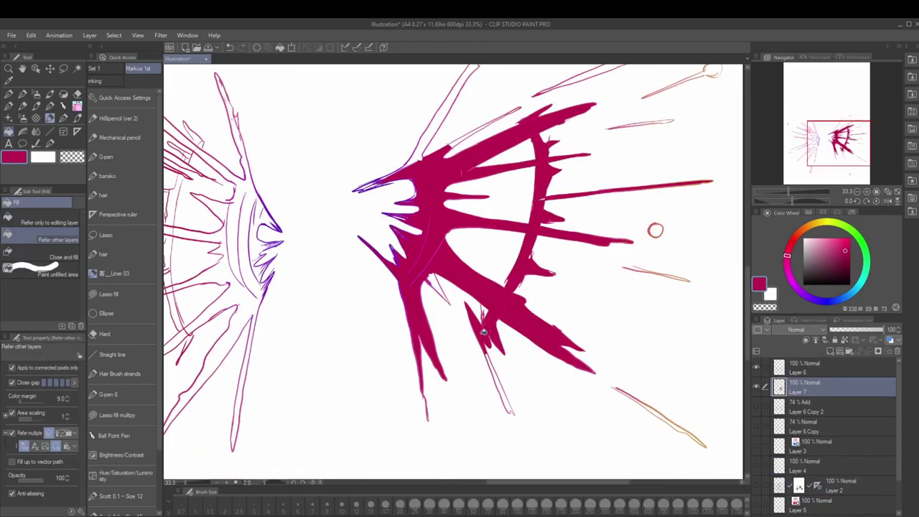
- Fill the remaining outer spikes and the small circle of the right-hand burst with dark magenta on Layer 7
left_click_drag(460, 215, 445, 258)
left_click(568, 176)
left_click(618, 229)
left_click(656, 381)
left_click_drag(656, 381, 713, 180)
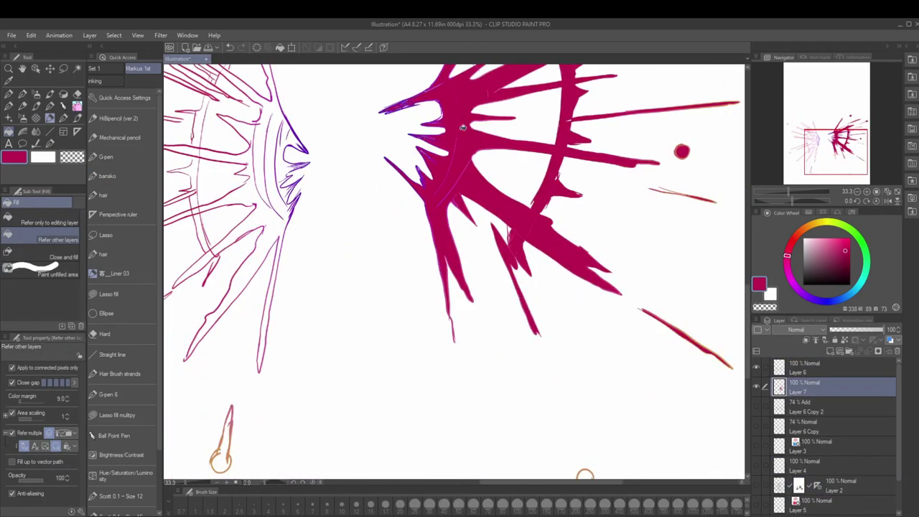
- Fill the core, lower spikes and lower circle of the left-hand burst with dark magenta
left_click_drag(431, 287, 625, 259)
left_click(415, 153)
left_click(402, 126)
left_click(359, 180)
left_click(309, 176)
left_click(260, 218)
left_click(359, 266)
left_click_drag(431, 215, 422, 380)
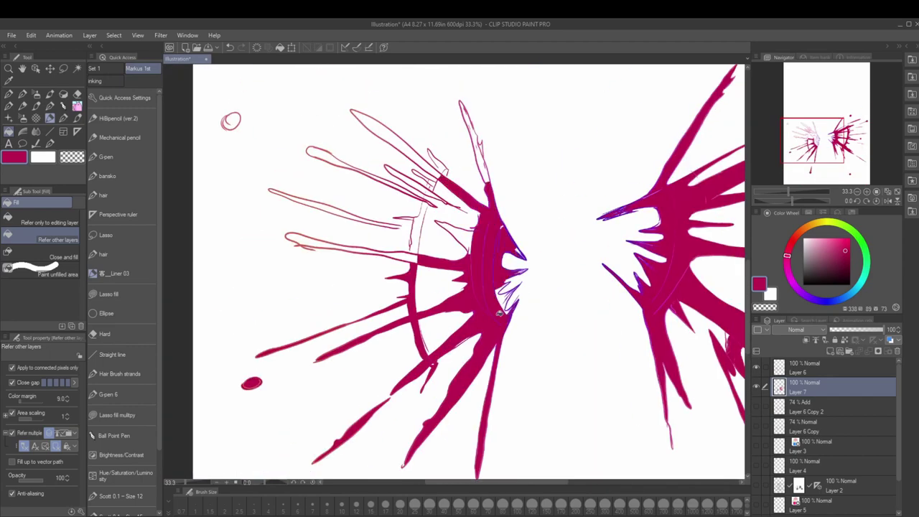
- Fill the upper spikes, outer ring and upper circle of the left-hand burst with dark magenta
left_click(470, 143)
left_click(395, 140)
left_click(334, 160)
left_click(302, 193)
left_click(302, 239)
left_click(453, 234)
left_click(231, 120)
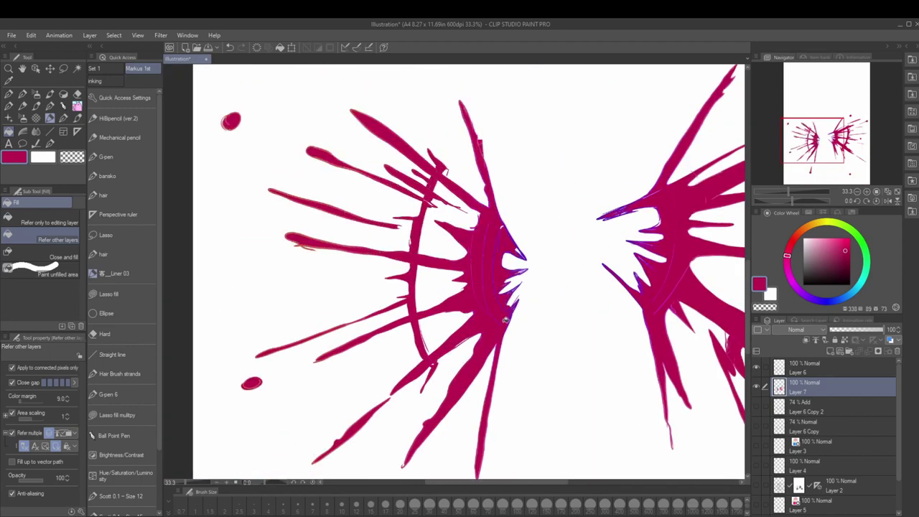
- Set the blending mode of Layer 7 to Add
key("ctrl+0")
left_click(796, 330)
left_click(770, 487)
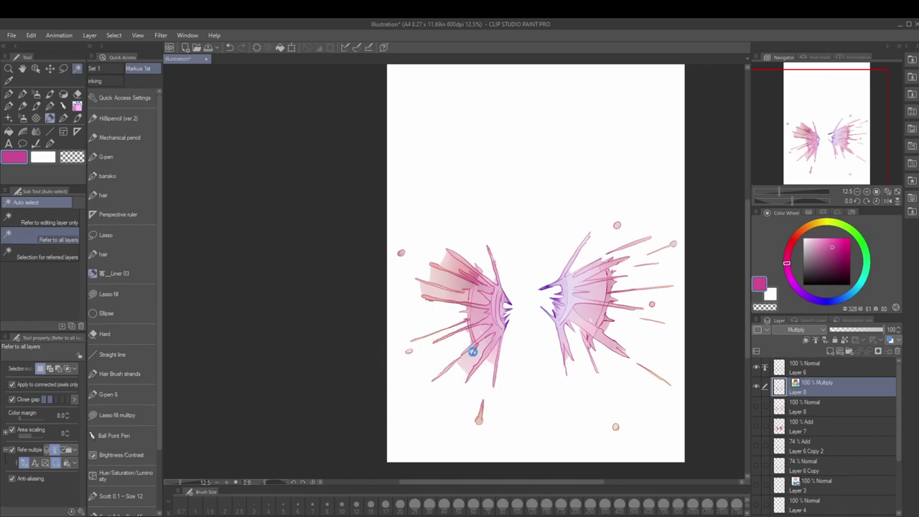
- Clear the pink colour spilling between the spikes of the left-hand burst on the Multiply layer
scroll(473, 351, "up", 4)
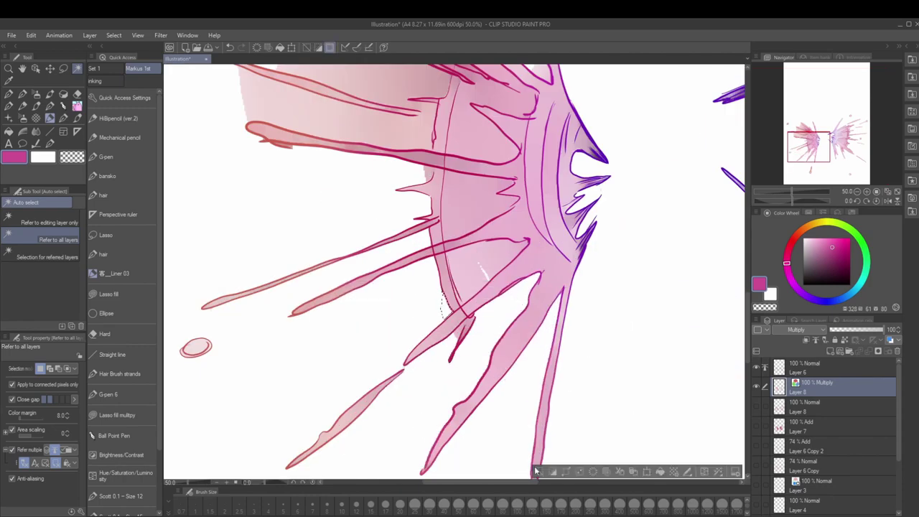
left_click_drag(535, 472, 567, 277)
left_click(568, 278)
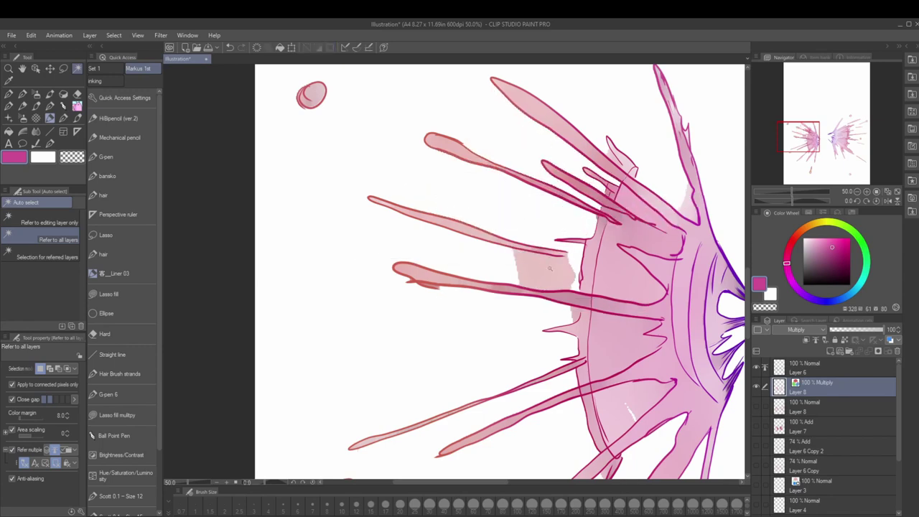
left_click(110, 294)
key("ctrl+z")
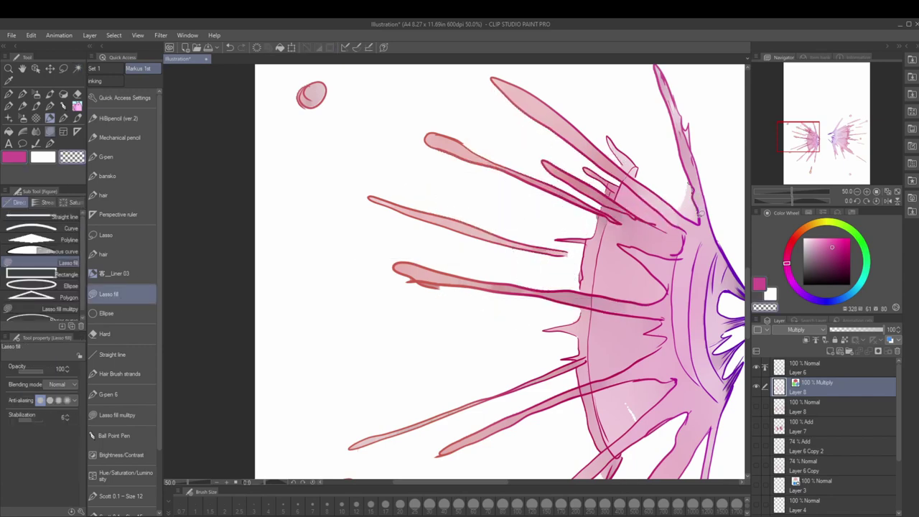
- Clear the spilled colour between the upper and lower spikes of the right-hand burst with Auto select and transparent Lasso fill
scroll(637, 381, "down", 2)
scroll(607, 315, "up", 2)
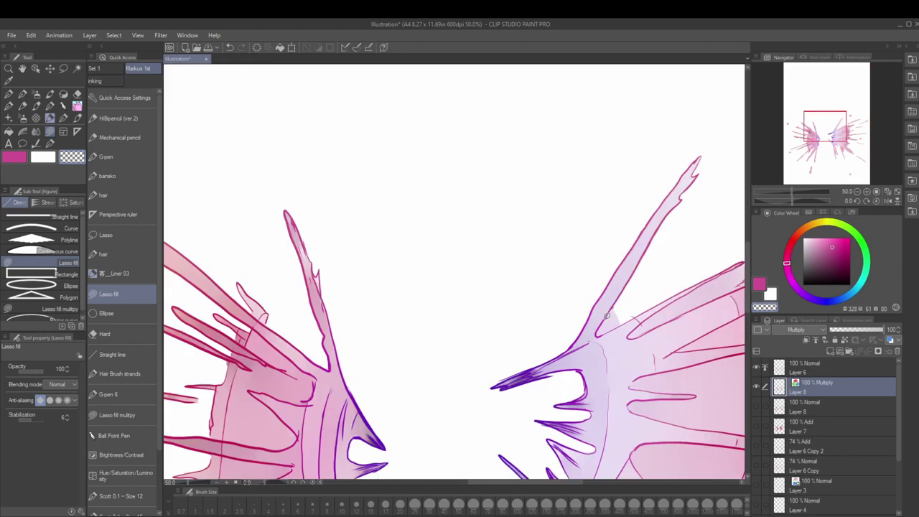
scroll(607, 315, "down", 2)
key("w")
left_click(607, 403)
scroll(610, 410, "down", 2)
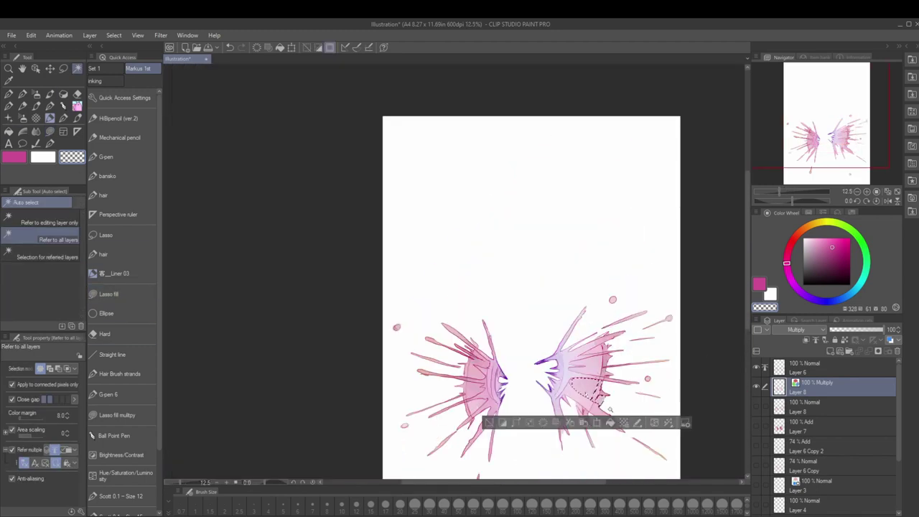
key("u")
scroll(609, 409, "up", 5)
left_click_drag(835, 140, 845, 151)
scroll(617, 332, "down", 5)
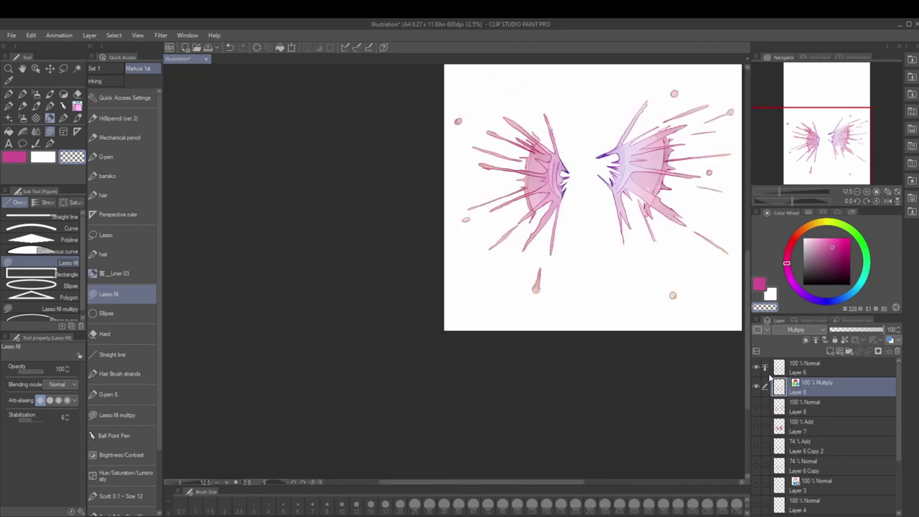
- Add a new layer below Layer 2 and flood the figure's enclosed areas with pink using Close and fill
scroll(818, 388, "down", 1)
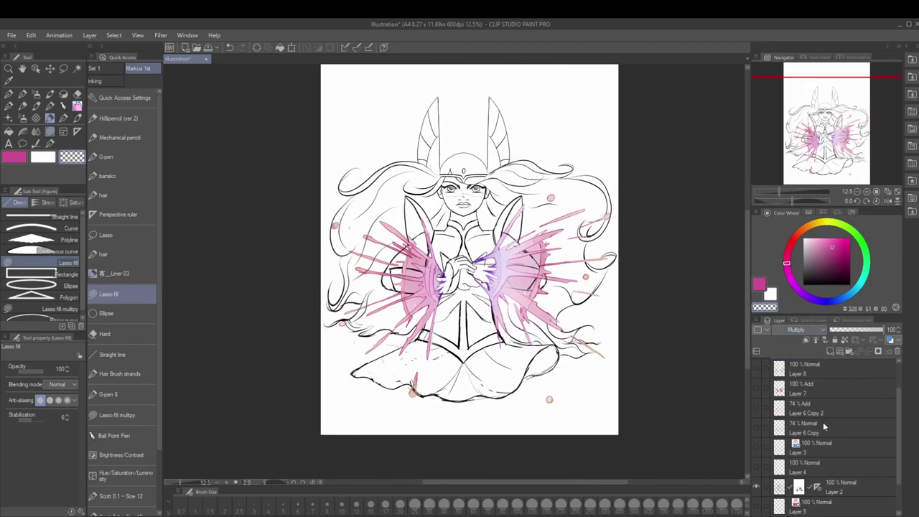
scroll(824, 421, "down", 1)
left_click(818, 465)
left_click(9, 131)
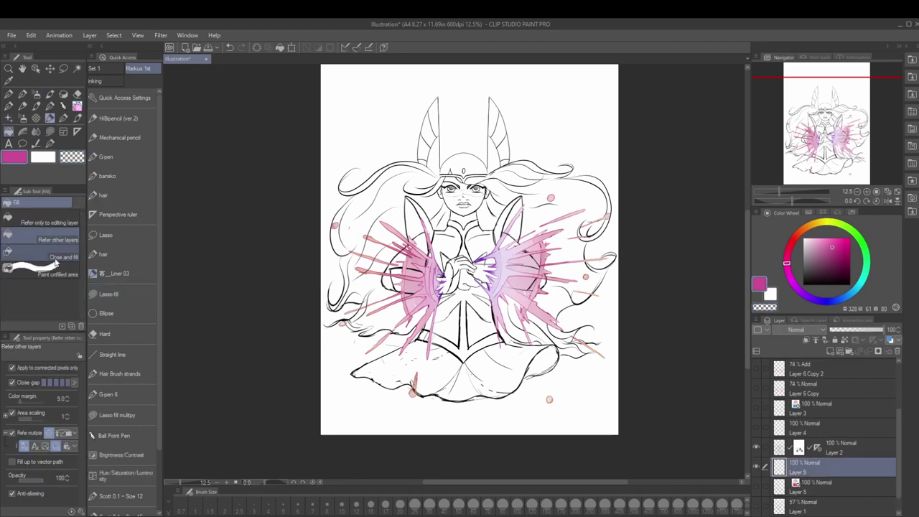
left_click(43, 258)
left_click_drag(550, 204, 317, 435)
- Fill the remaining hair and helmet areas with the same pink on Layer 9, and hide the burst layers
left_click(43, 237)
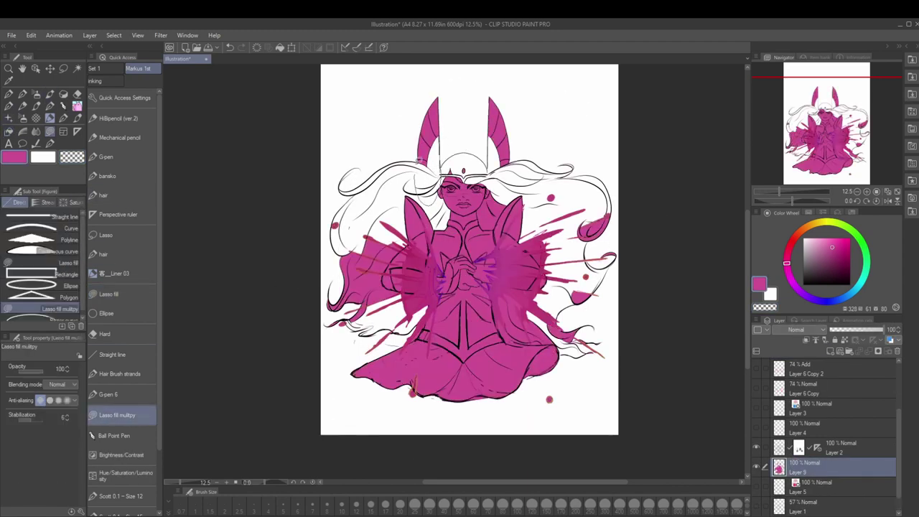
left_click(406, 166)
left_click(534, 139)
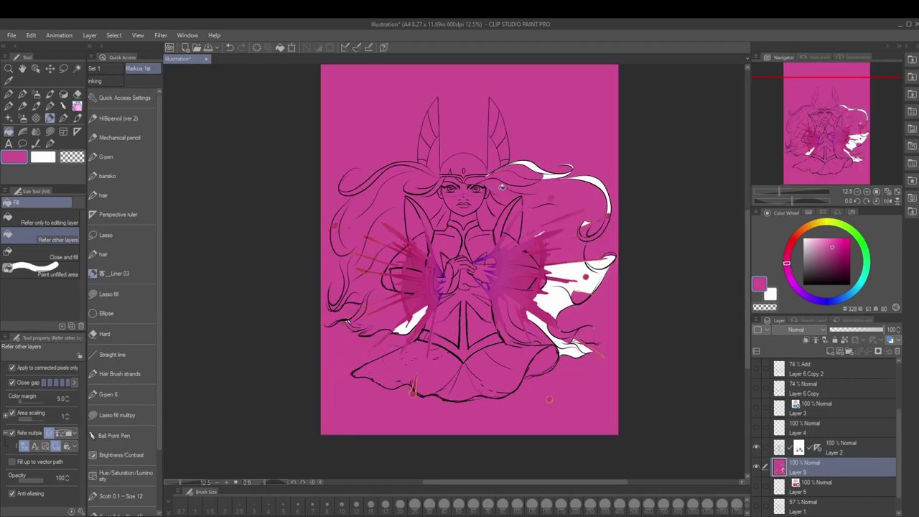
key("ctrl+z")
left_click(567, 172)
left_click(575, 294)
scroll(788, 391, "up", 3)
left_click(755, 386)
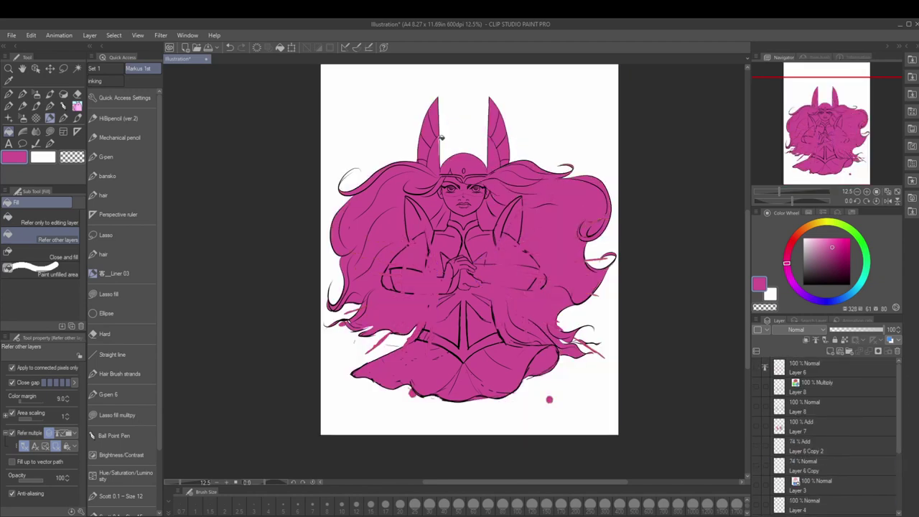
- Fill the background with dark purple and patch gaps in the hair with the figure's pink using Lasso fill
left_click(846, 272)
left_click(583, 347)
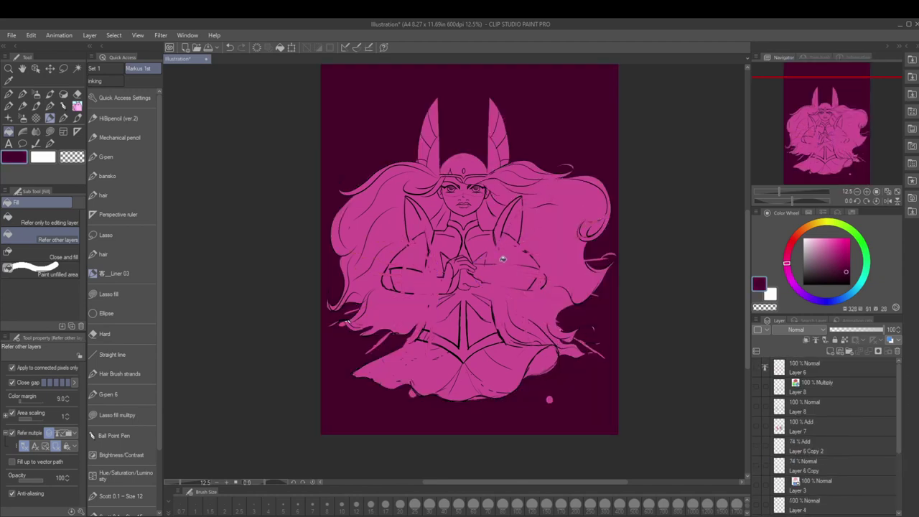
left_click(503, 259, "alt")
key("u")
scroll(503, 259, "up", 5)
scroll(619, 88, "down", 2)
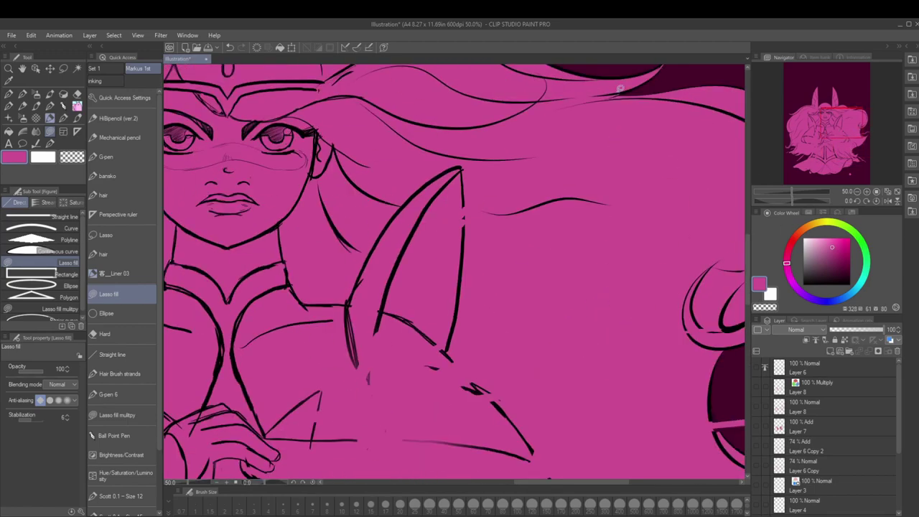
left_click_drag(620, 88, 555, 274)
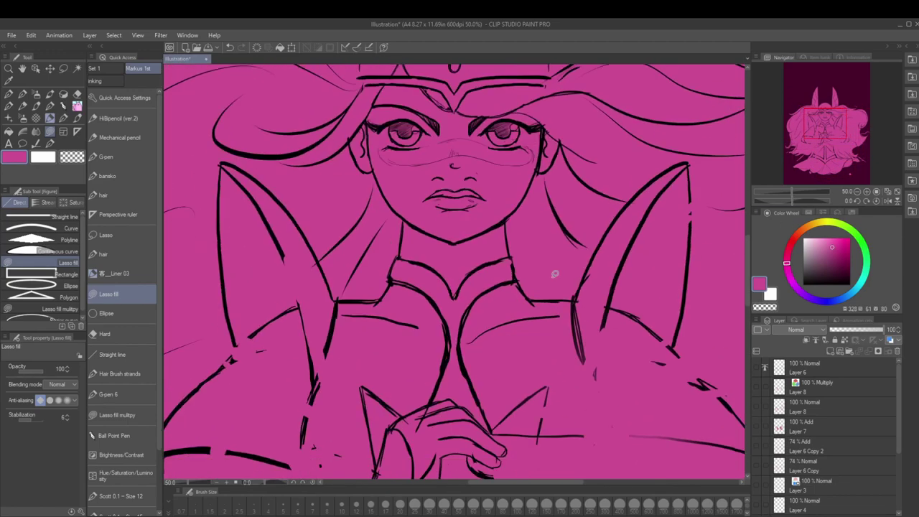
- Choose a light peach skin tone and fill the face, ears and neck on Layer 9
left_click(846, 271)
mouse_move(825, 124)
left_mouse_down()
mouse_move(819, 104)
mouse_move(829, 148)
mouse_move(826, 115)
left_mouse_up()
left_click(824, 244)
left_click(810, 226)
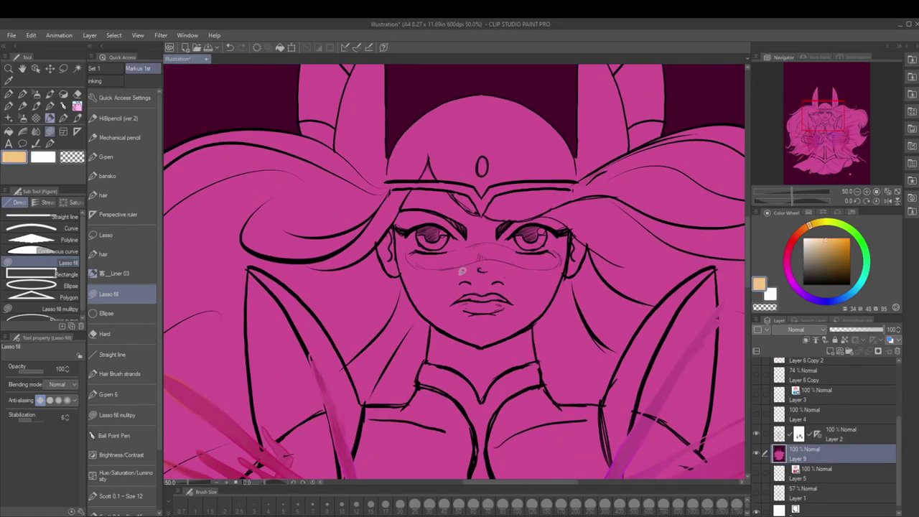
key("g")
left_click(481, 301)
left_click(387, 251)
left_click(578, 255)
left_click(481, 360)
- Fill the clasped hands and both arms with the peach skin tone
left_click(828, 144)
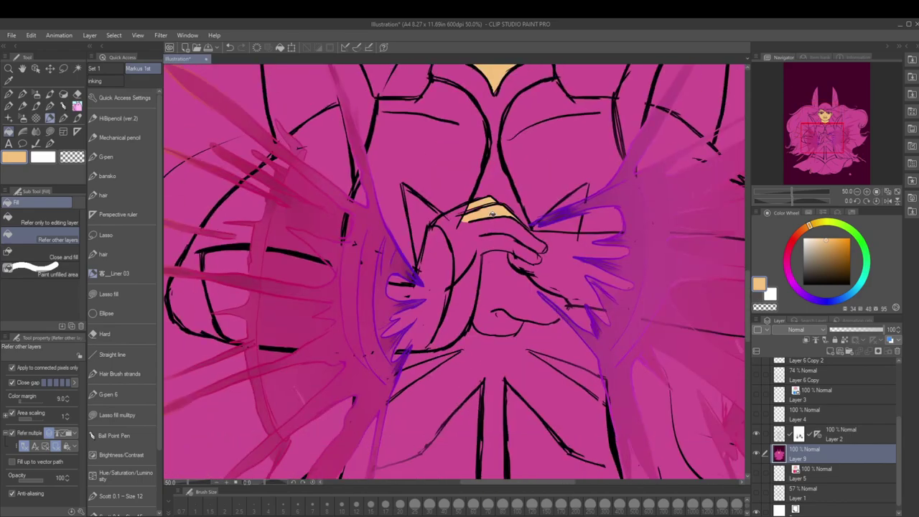
left_click(493, 278)
left_click(228, 221)
left_click(196, 309)
left_click(323, 149)
left_click(836, 131)
left_click(517, 273)
- Choose an ochre brown and fill the collar, bracers and left-hand shoulder armour
left_click(829, 148)
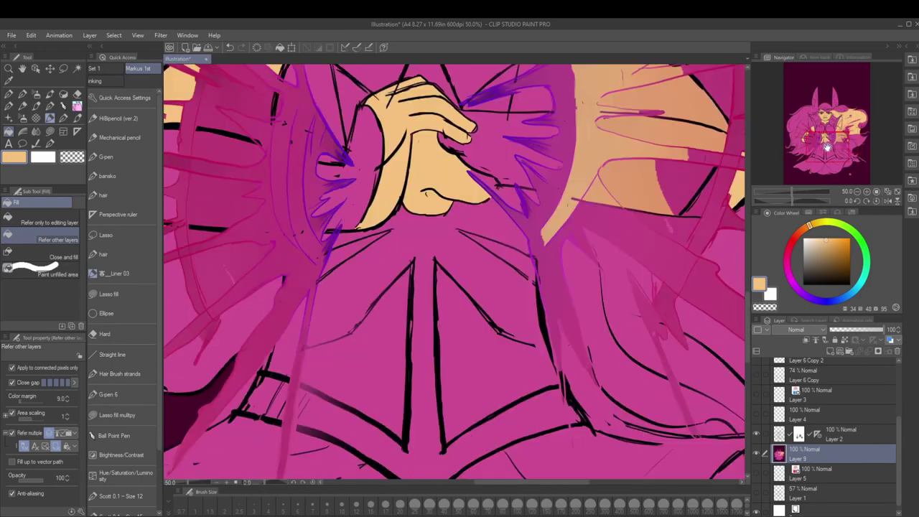
left_click(826, 118)
left_click(839, 251)
left_click(825, 140)
left_click(265, 277)
left_click(618, 252)
left_click(829, 142)
left_click(826, 140)
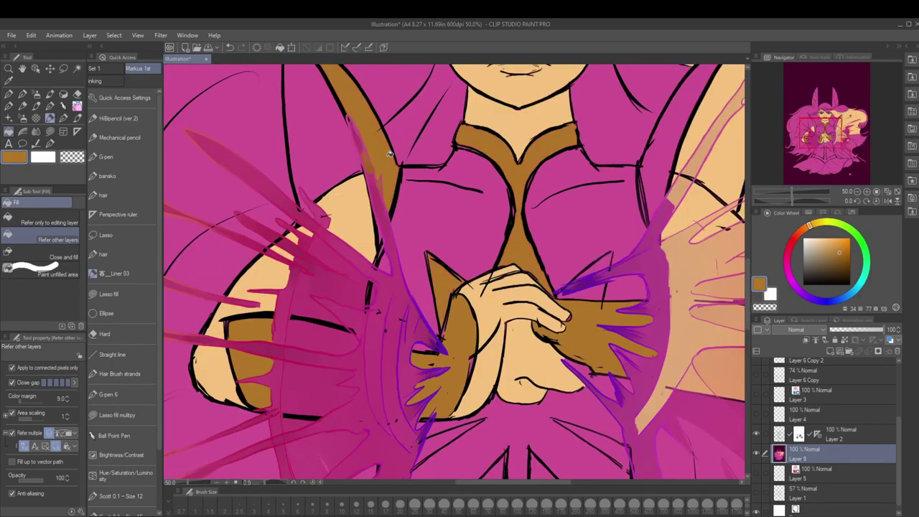
- Fill the torso armour panels and the pointed belt with ochre brown
left_click(828, 144)
left_click(582, 287)
left_click(367, 345)
- Extend the waist armour's panel lines in black on Layer 2, and return to Layer 9 with the Fill tool in pink
left_click(582, 304, "ctrl+shift")
key("b")
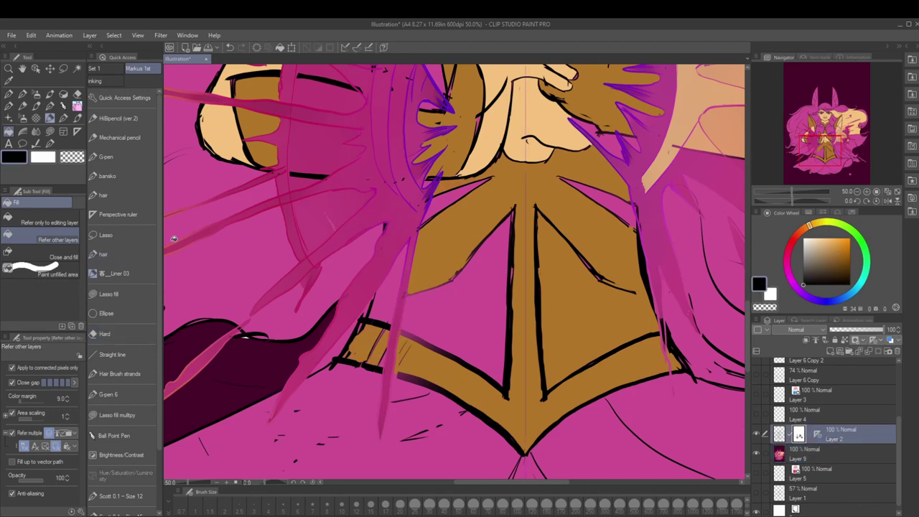
left_click(780, 434)
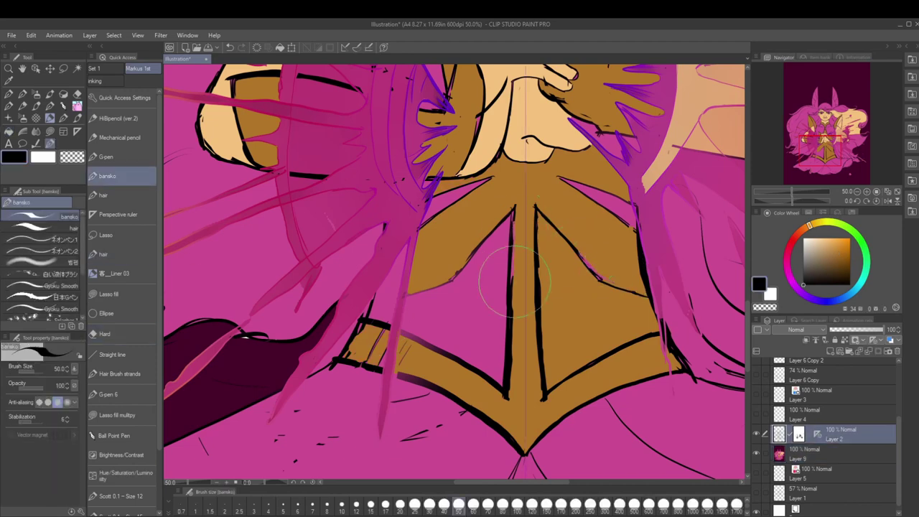
left_click(804, 452)
key("g")
key("ctrl+0")
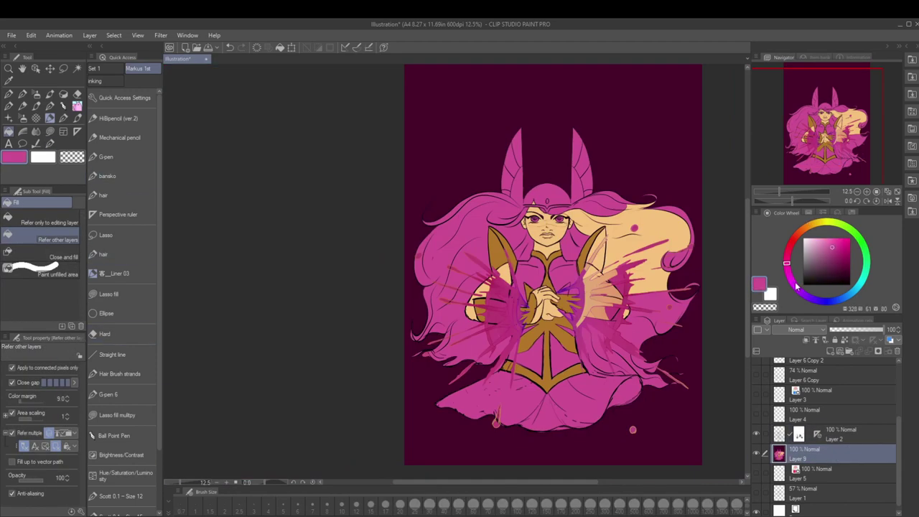
- Fill the bodice, waist panels and skirt with a pale pinkish white
left_click(530, 279)
left_click(564, 274)
left_click(530, 355)
left_click(566, 355)
left_click(539, 402)
- Sample the ochre brown from the armour and fill both tall helmet wings with it
left_click(512, 259, "alt")
left_click(512, 169)
left_click(585, 172)
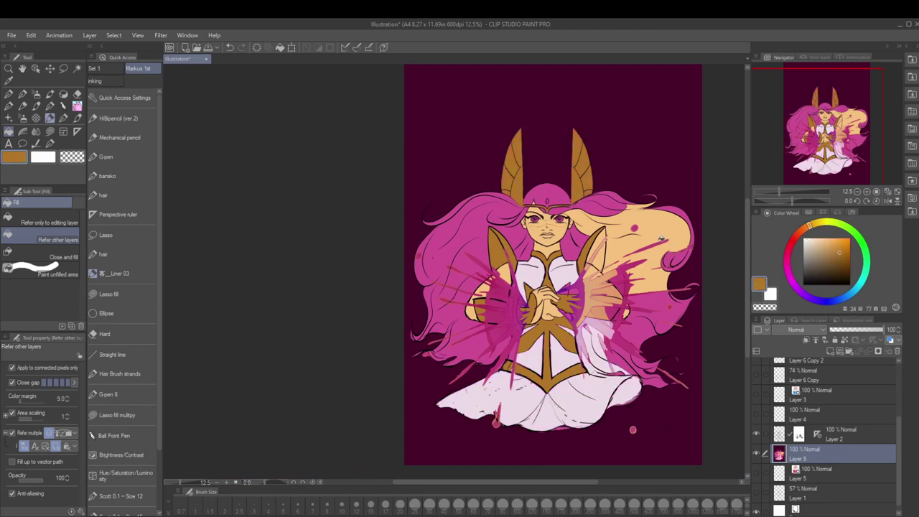
- Choose a warm yellow and fill the right-hand mass of hair, including its curls and the strands beside the face
left_click(819, 242)
left_click(672, 316)
left_click(668, 224)
left_click(677, 260)
left_click(596, 204)
left_click(574, 241)
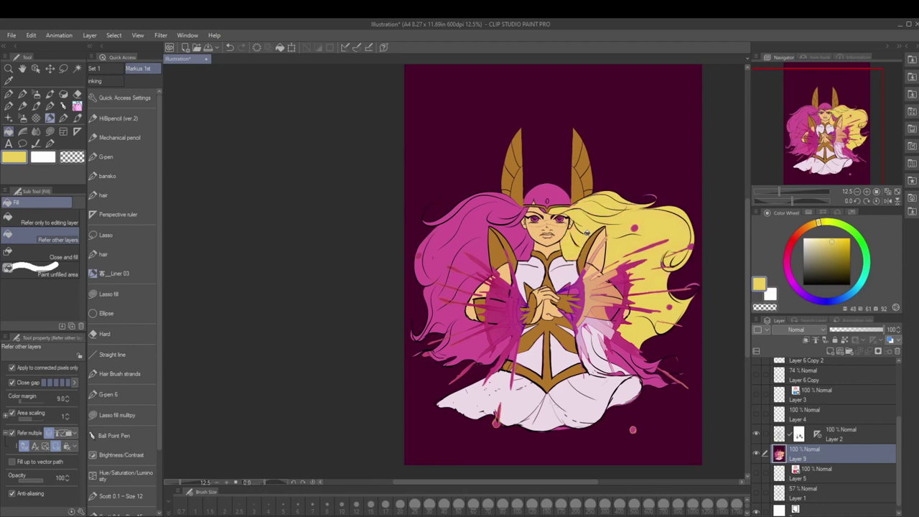
- Fill the crown of the head and the left-hand mass of hair with the same yellow
left_click(546, 197)
left_click(460, 237)
left_click(466, 280)
left_click(487, 277)
left_click(445, 327)
left_click(435, 347)
left_click(450, 291)
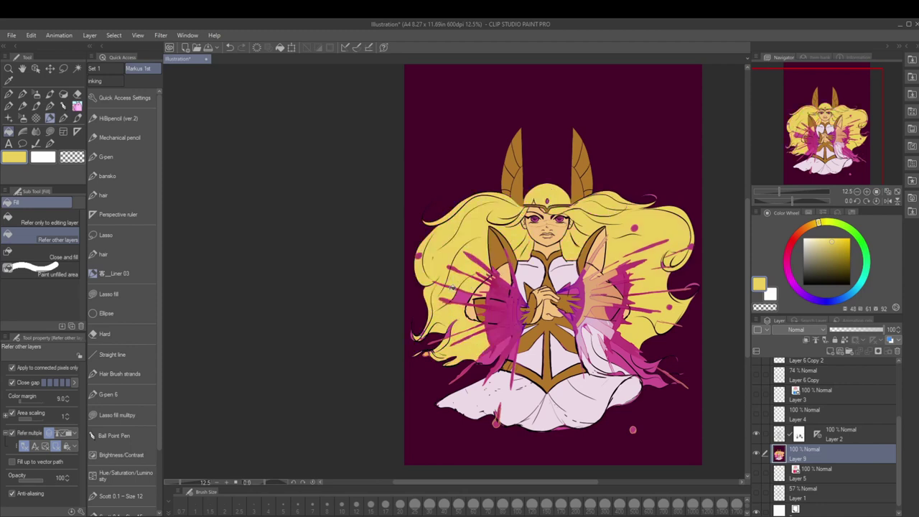
- Hide the energy burst layers and fill the leftover burst areas over the arms and hair with the hair yellow
left_click(684, 271)
key("ctrl+z")
left_click(550, 338, "alt")
left_click(603, 288)
left_click(488, 301)
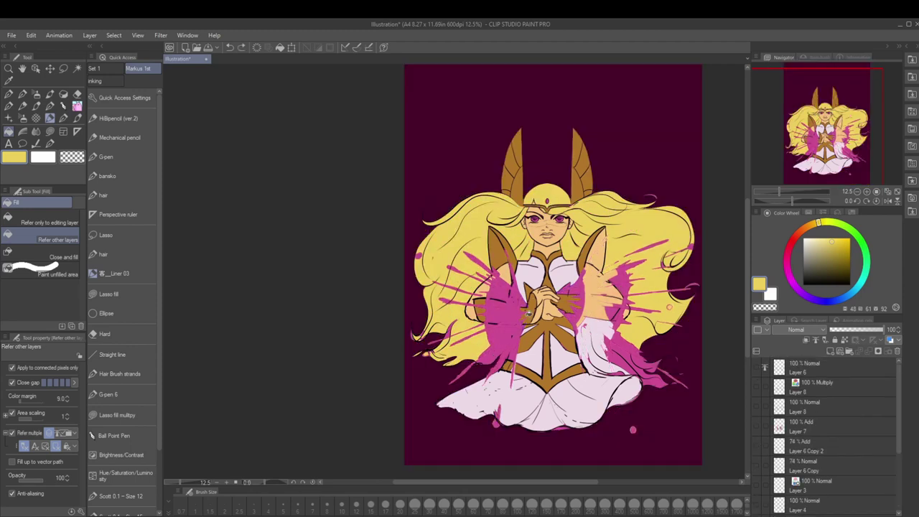
left_click(503, 337)
left_click(574, 302)
left_click(598, 299)
left_click(596, 313)
left_click(632, 330, "alt")
left_click(601, 359)
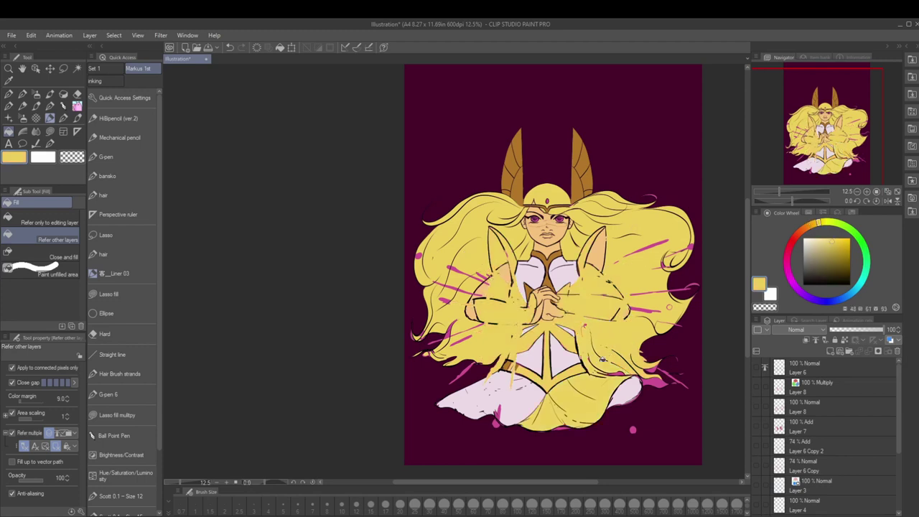
- Use Lasso fill to repaint the skirt pale pinkish white and both bracers and the left-hand shoulder armour ochre brown
key("u")
left_click_drag(525, 380, 618, 427)
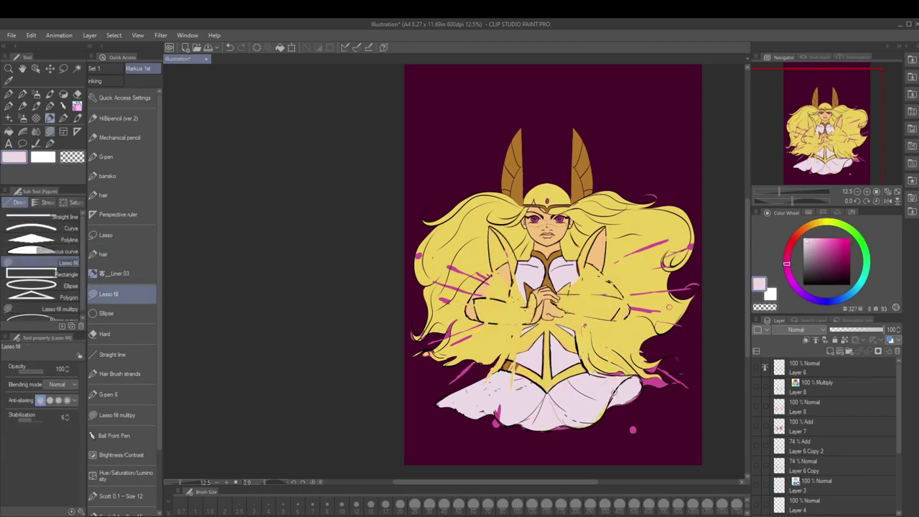
left_click(580, 316, "alt")
left_click_drag(576, 311, 583, 291)
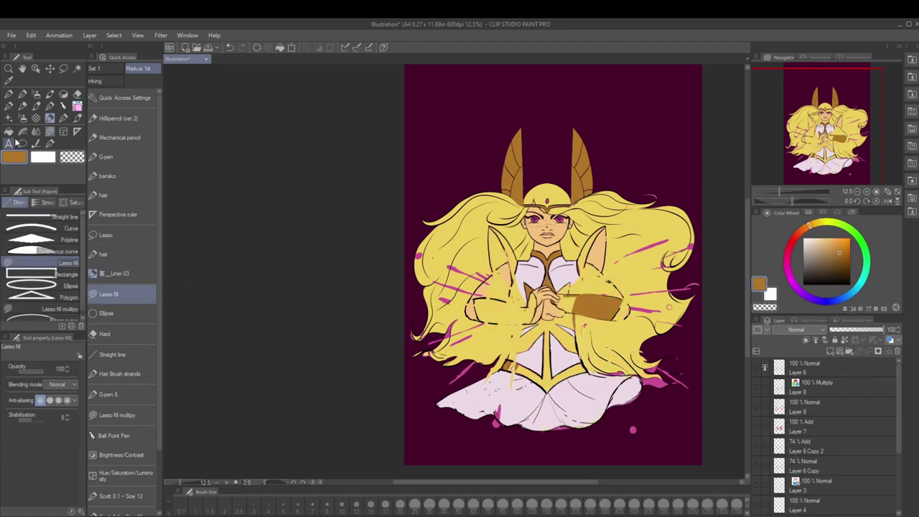
scroll(566, 291, "up", 4)
mouse_move(547, 314)
left_mouse_down()
mouse_move(595, 352)
mouse_move(537, 337)
left_mouse_up()
mouse_move(474, 302)
left_mouse_down()
mouse_move(475, 382)
mouse_move(482, 338)
left_mouse_up()
mouse_move(426, 279)
left_mouse_down()
mouse_move(406, 153)
mouse_move(370, 243)
mouse_move(438, 332)
left_mouse_up()
- Lasso-fill both upper arms with the peach skin tone
left_click(383, 253, "alt")
mouse_move(392, 233)
left_mouse_down()
mouse_move(421, 284)
mouse_move(364, 251)
left_mouse_up()
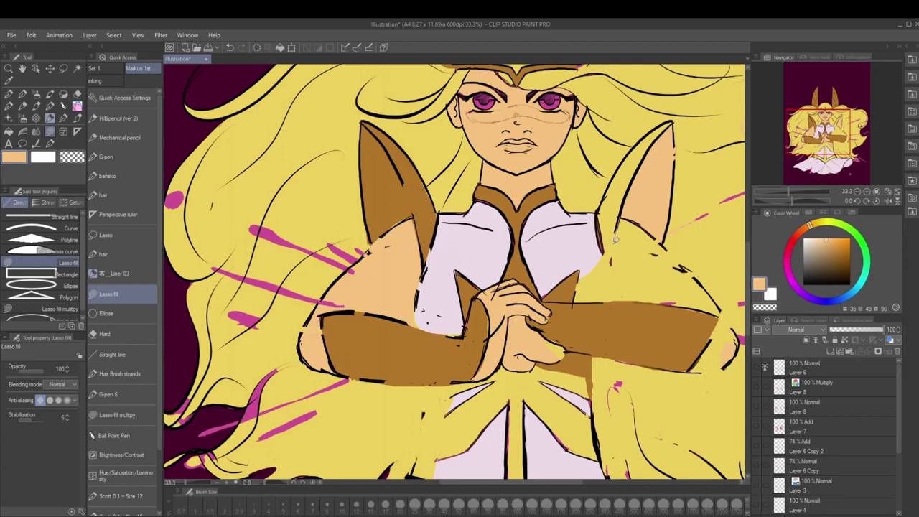
left_click_drag(615, 239, 711, 309)
- Lasso-fill the right-hand shoulder armour in ochre brown and the adjoining side of the bodice in pale pinkish white
left_click(646, 327, "alt")
left_click_drag(611, 277, 671, 126)
left_click(575, 248, "alt")
left_click_drag(575, 262, 611, 328)
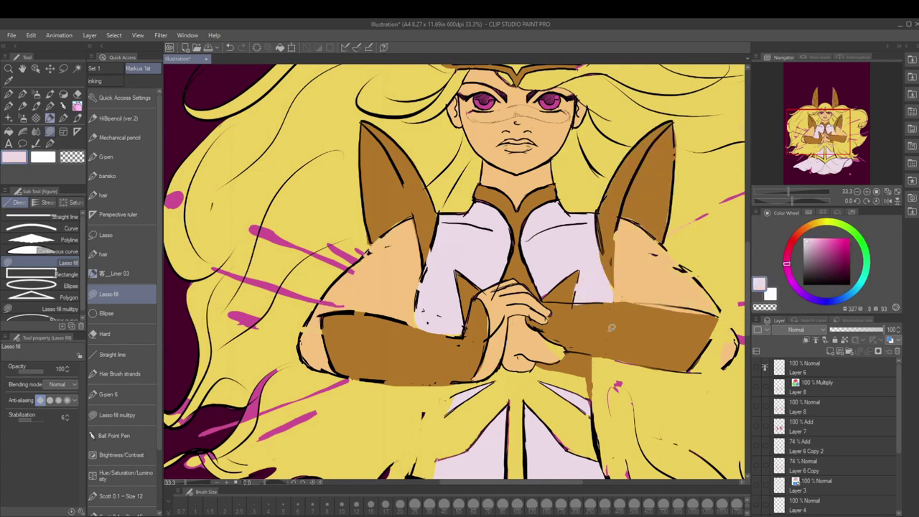
- Repaint the yellow waist armour panels and pointed belt in ochre brown
left_click(611, 328, "alt")
mouse_move(486, 394)
left_mouse_down()
mouse_move(433, 463)
mouse_move(486, 393)
left_mouse_up()
key("g")
scroll(460, 287, "down", 3)
key("ctrl+0")
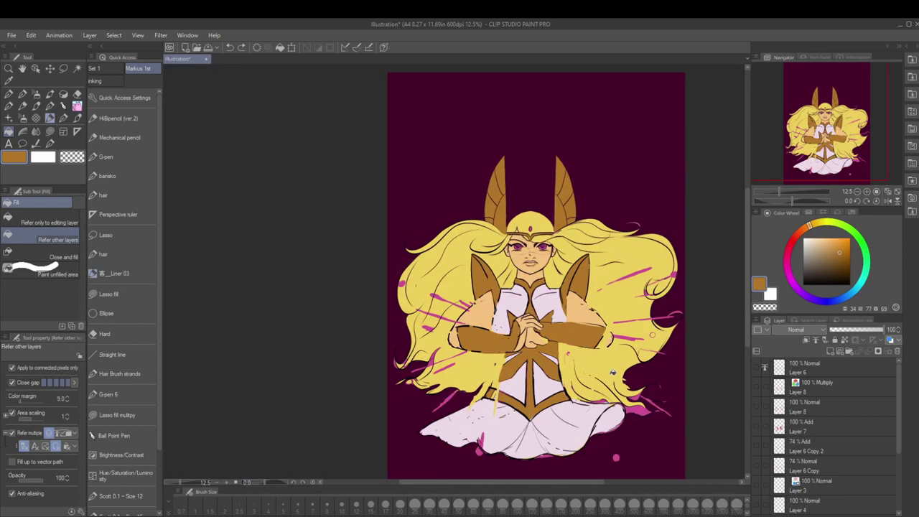
- Paint out stray pink around the lower right-hand hair ends with the dark purple background colour
left_click(650, 421, "alt")
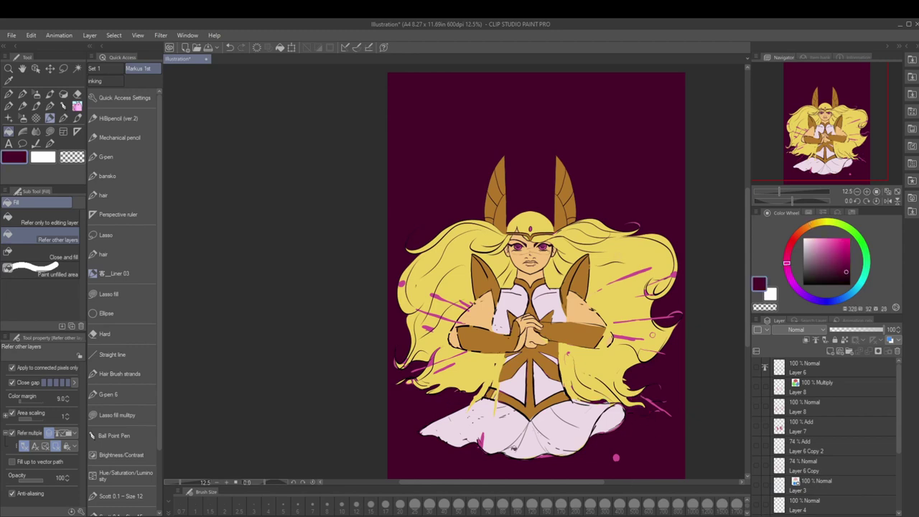
left_click(612, 336, "alt")
key("u")
left_click(581, 327, "alt")
- Show Layer 6 and the Multiply Layer 8, and paint the waist's left-hand side pale pinkish white on Layer 9
left_click(756, 386)
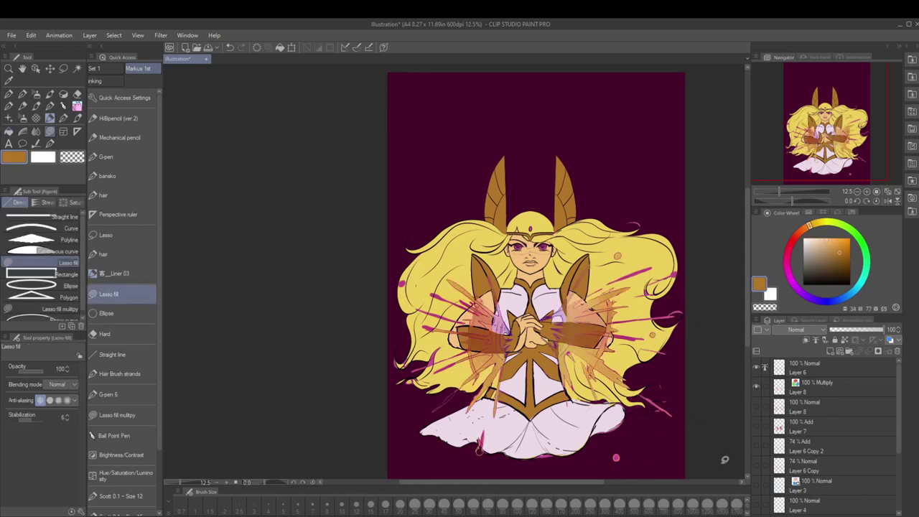
left_click_drag(725, 459, 750, 391)
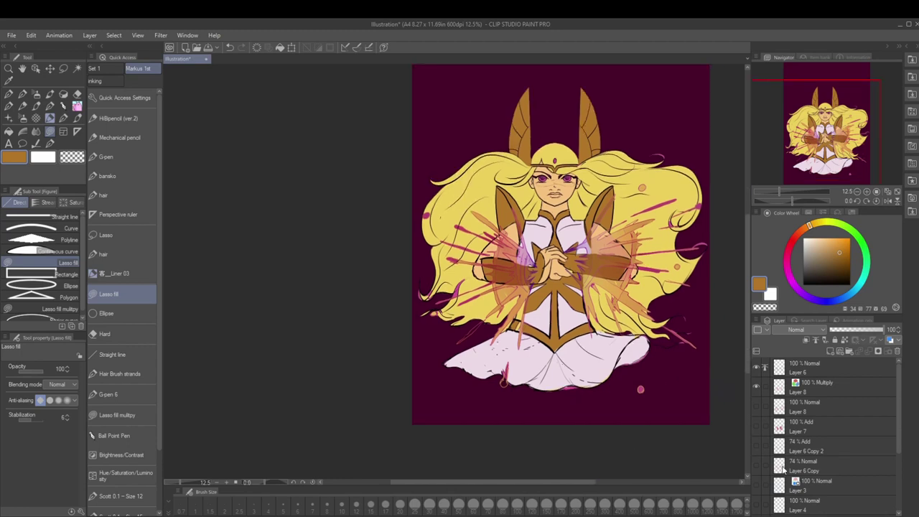
left_click(561, 366, "alt")
left_click(501, 381, "ctrl+shift")
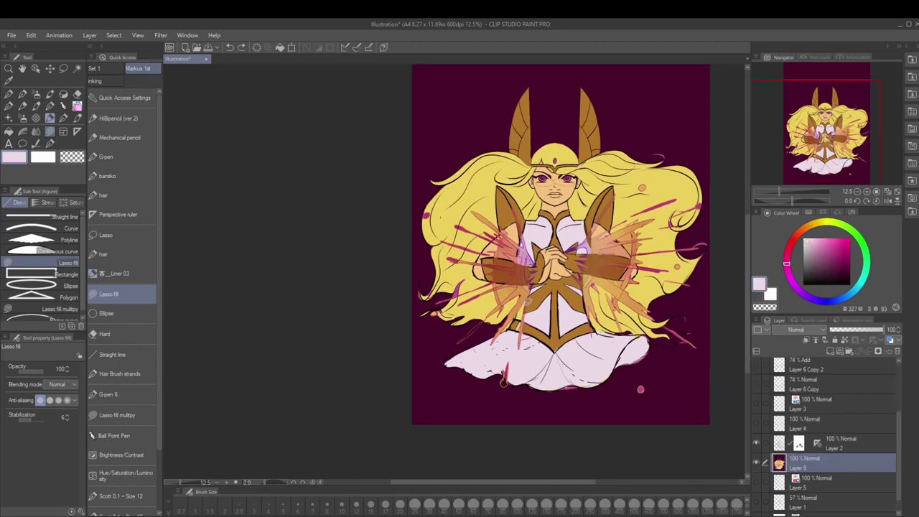
left_click(520, 325, "alt")
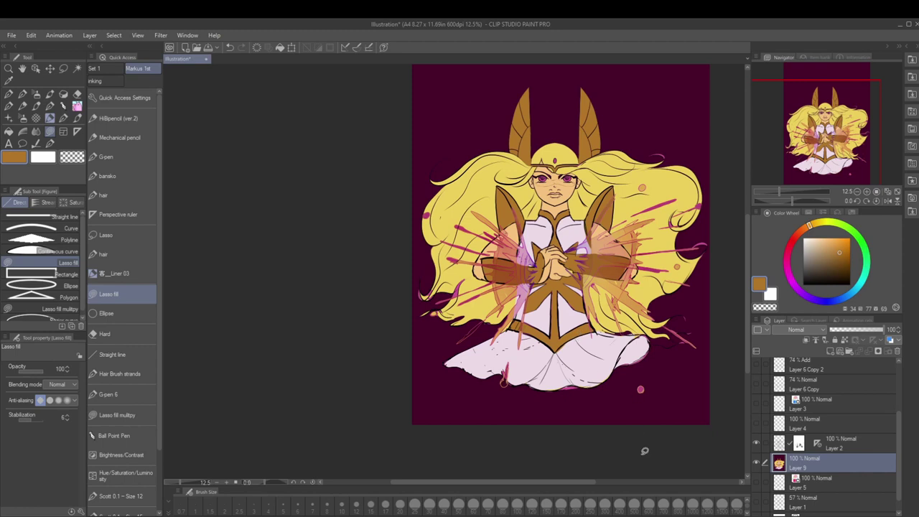
- Auto-select all ochre brown armour areas without the connected-pixels limit, and copy them onto a new layer
left_click(812, 118)
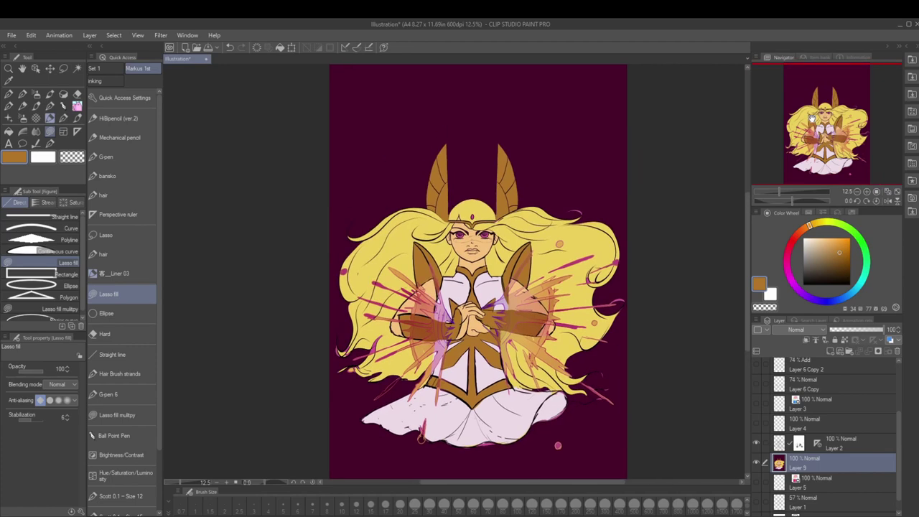
key("w")
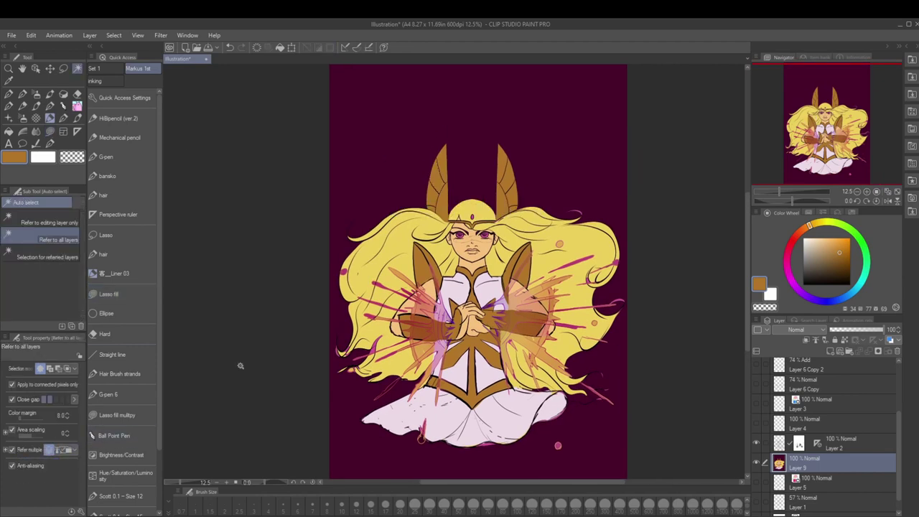
left_click(12, 384)
left_click(516, 266)
key("ctrl+c")
key("ctrl+v")
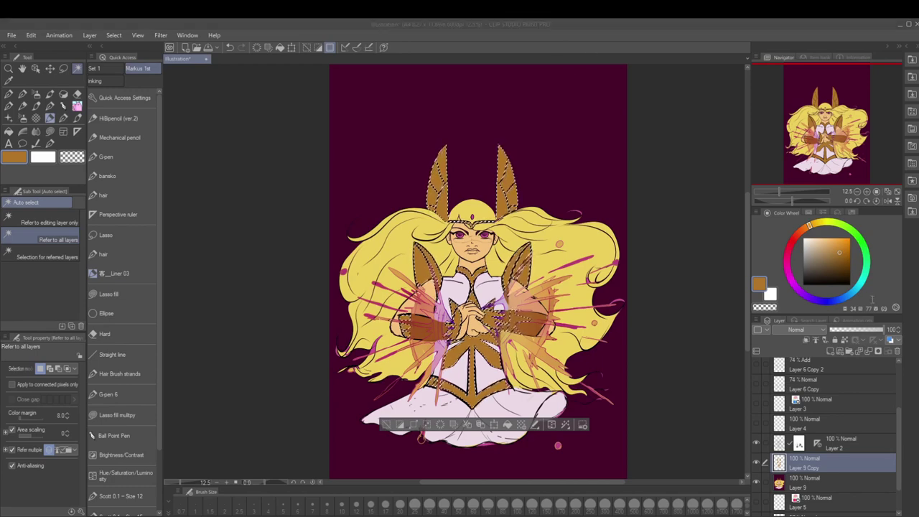
- Recolour the copied armour areas mustard gold and clear the selection
left_click(850, 237)
key("alt+Delete")
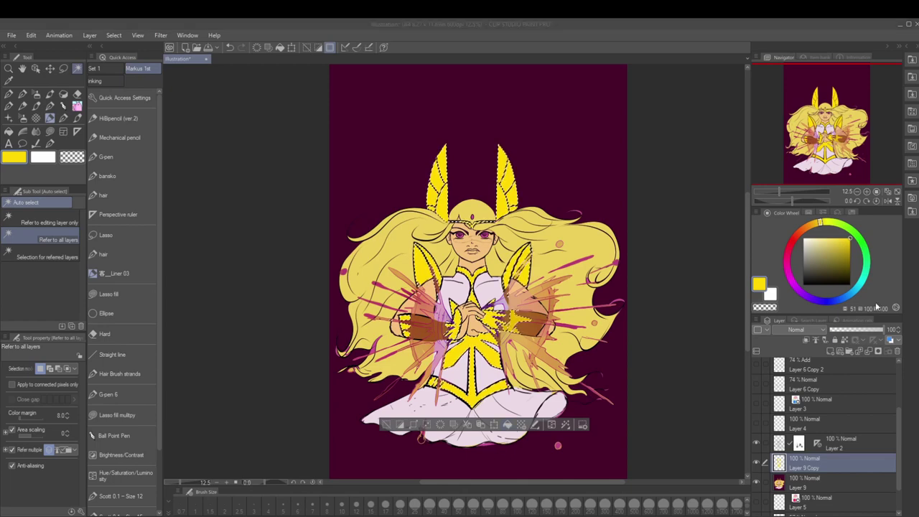
left_click(837, 246)
key("alt+Delete")
key("ctrl+d")
- Hide the energy burst layers again and return to Layer 9
scroll(754, 386, "up", 3)
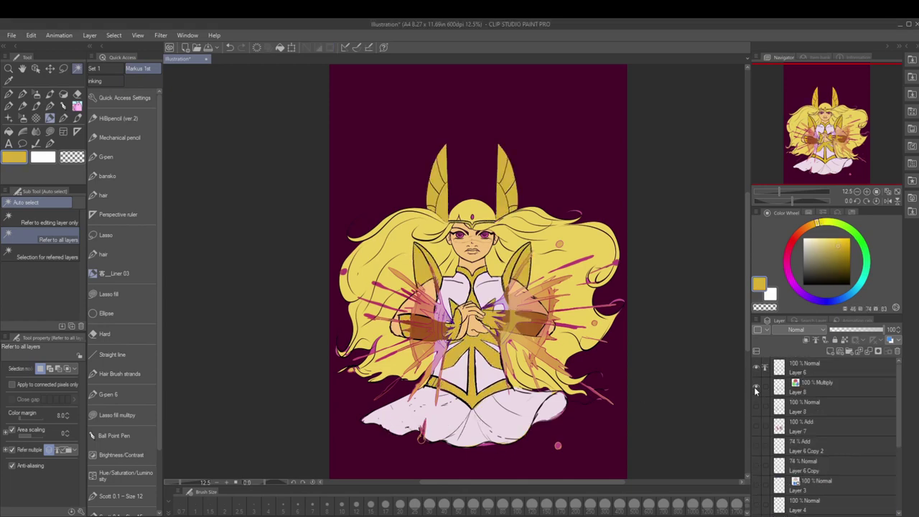
key("ctrl+z")
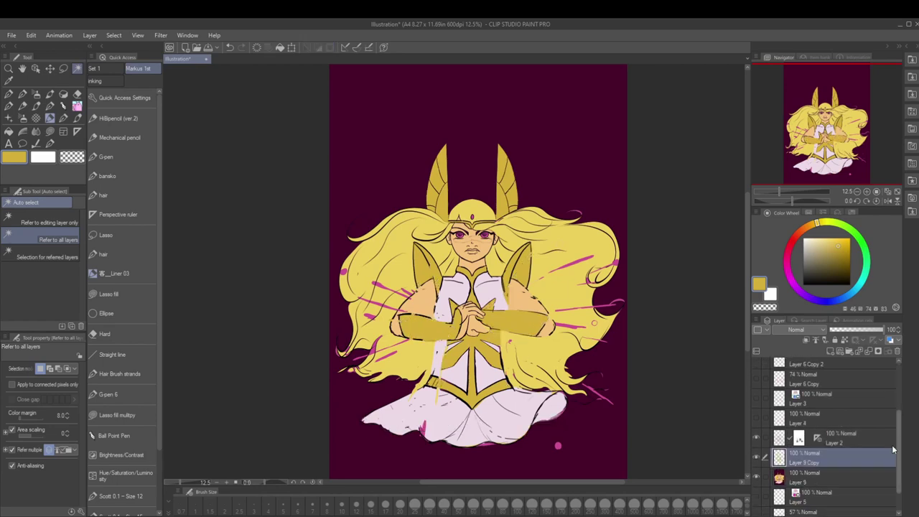
left_click(812, 474)
- Lasso-fill the irises teal and the whites of both eyes a very pale cyan
scroll(467, 233, "up", 5)
key("x")
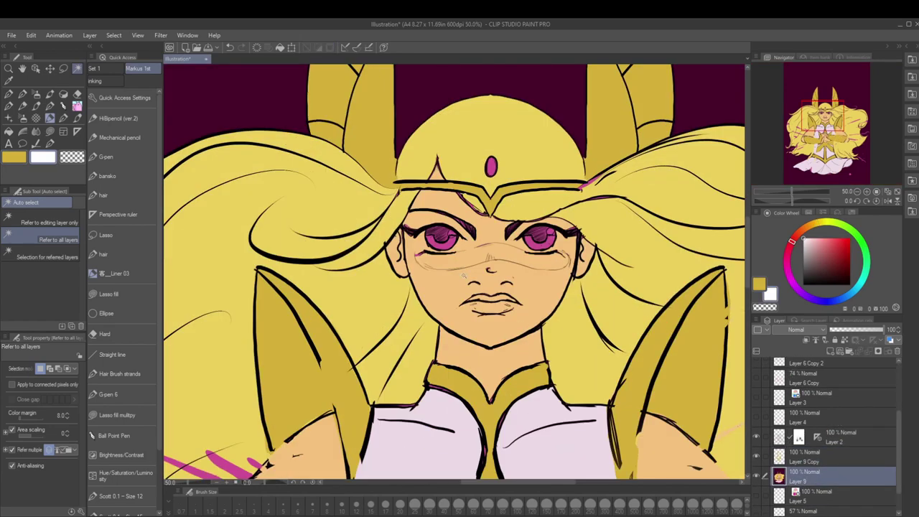
left_click(842, 246)
left_click(108, 293)
mouse_move(428, 229)
left_mouse_down()
mouse_move(454, 244)
mouse_move(430, 230)
left_mouse_up()
left_click_drag(528, 228, 564, 242)
left_click(840, 257)
left_click(537, 243, "alt")
left_click_drag(466, 237, 431, 248)
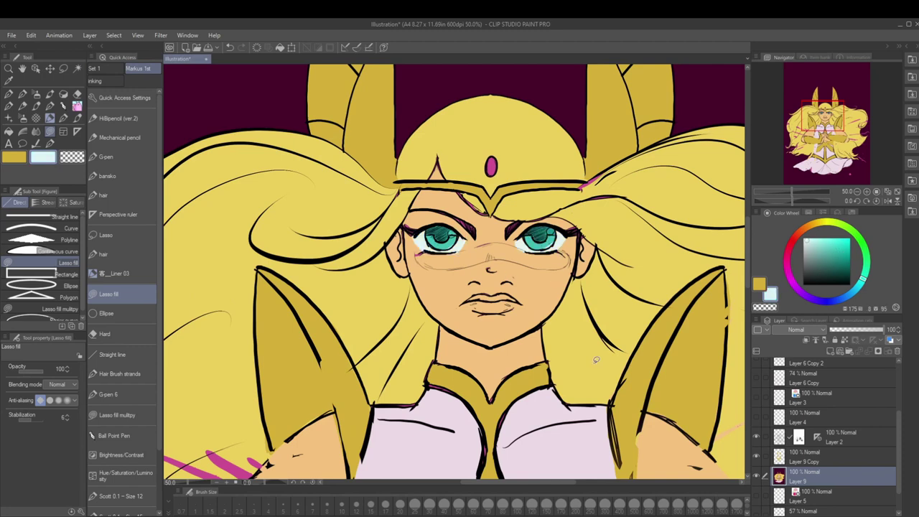
- Cover the pink remnants around the eyes with skin tone and fill the lips crimson red
left_click(485, 237, "alt")
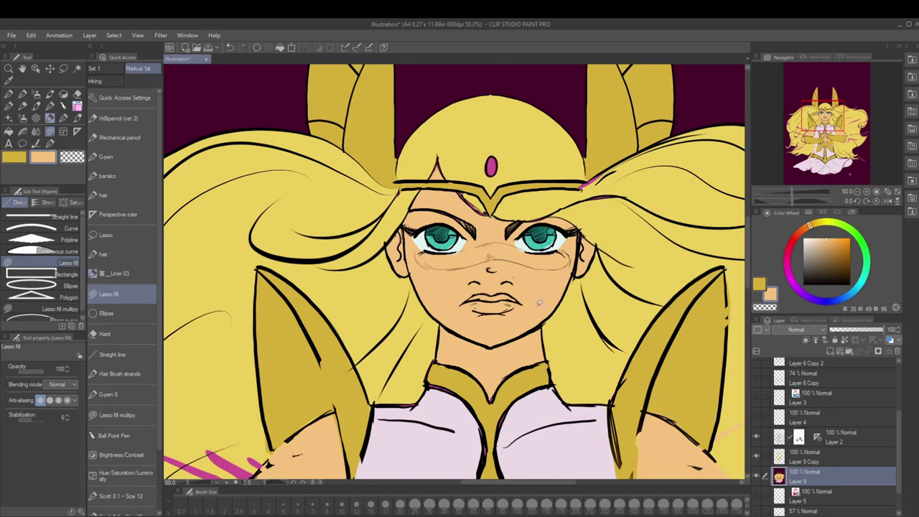
left_click(790, 246)
left_click(837, 247)
left_click_drag(465, 298, 502, 324)
- Cover the pink streaks and spots in the right-hand hair with the hair yellow using Lasso fill
left_click(615, 200, "alt")
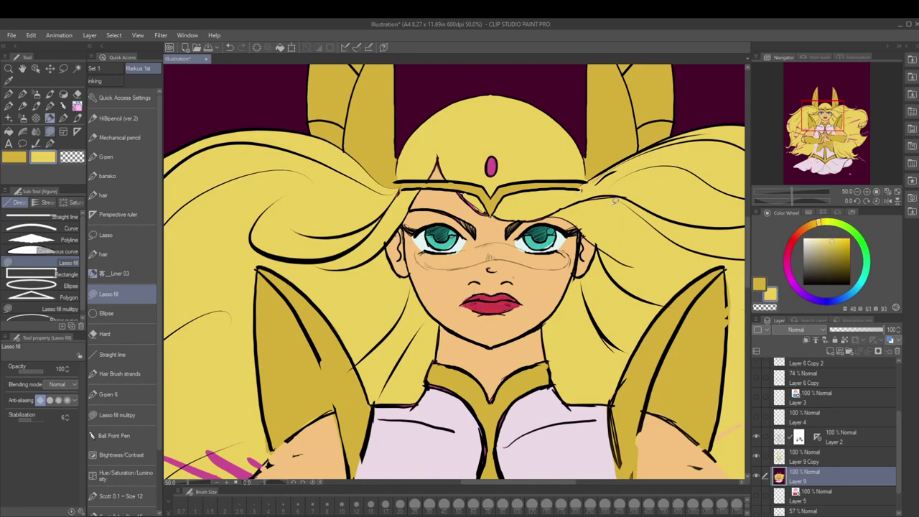
left_click_drag(523, 191, 283, 48)
scroll(460, 273, "up", 3)
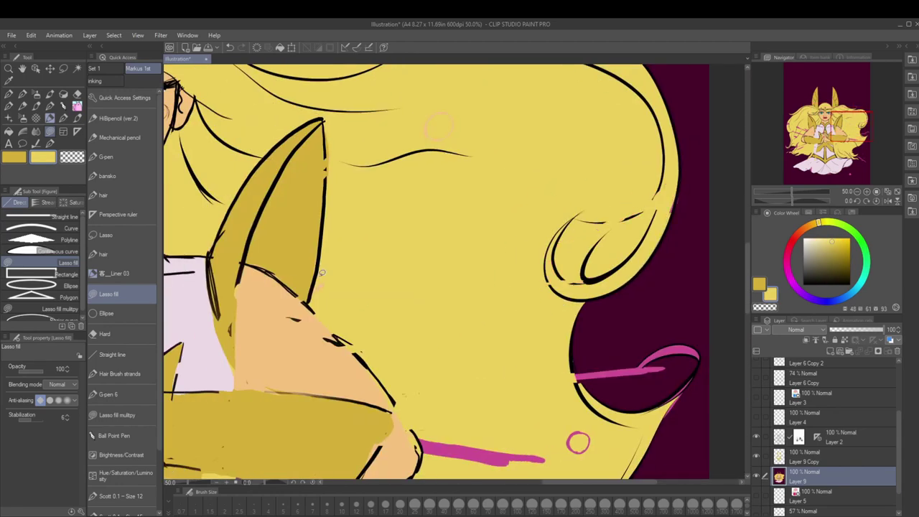
left_click_drag(460, 273, 459, 140)
mouse_move(400, 284)
left_mouse_down()
mouse_move(538, 336)
mouse_move(402, 241)
left_mouse_up()
left_click_drag(625, 144, 660, 199)
- Cover the pink streaks in the left-hand hair and its lower strands with the hair yellow
mouse_move(836, 143)
left_mouse_down()
mouse_move(831, 152)
mouse_move(799, 131)
left_mouse_up()
left_click_drag(402, 215, 503, 277)
left_click_drag(799, 131, 798, 149)
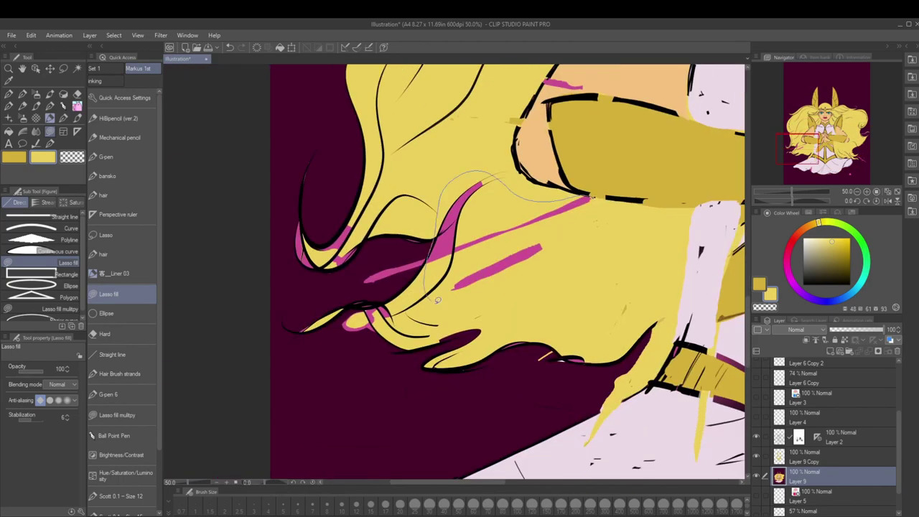
left_click_drag(323, 230, 393, 303)
left_click_drag(527, 119, 494, 326)
- Cover the pink marks on the left-hand upper arm with the peach skin tone
mouse_move(819, 145)
left_mouse_down()
mouse_move(845, 131)
mouse_move(820, 138)
left_mouse_up()
left_click(496, 239, "alt")
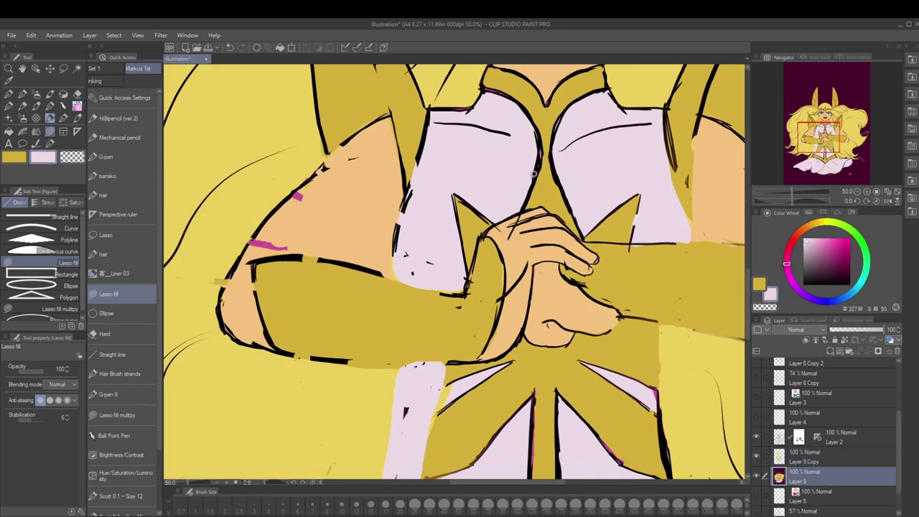
left_click(347, 201, "alt")
left_click_drag(302, 188, 251, 248)
- Cover the yellow streaks below the belt and the pink patches along the skirt's hem with pale pinkish white
mouse_move(826, 140)
left_mouse_down()
mouse_move(819, 119)
mouse_move(826, 161)
left_mouse_up()
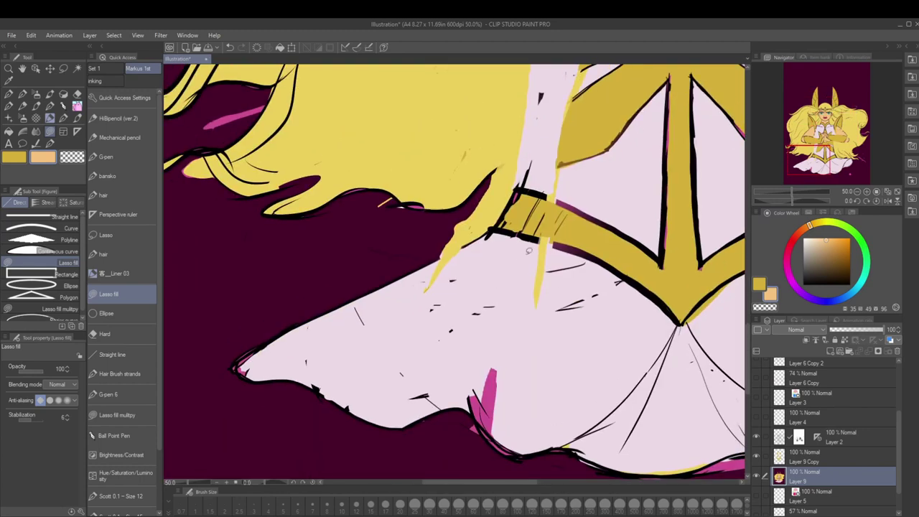
left_click(590, 199, "alt")
left_click_drag(590, 199, 546, 173)
left_click_drag(467, 409, 517, 460)
left_click_drag(230, 344, 259, 381)
left_click_drag(826, 154, 842, 164)
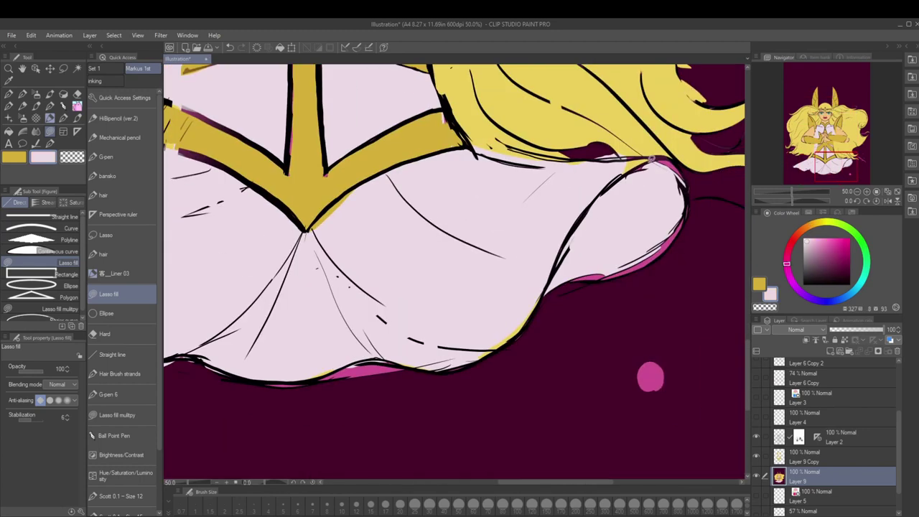
left_click_drag(568, 287, 627, 174)
- Clear the painted areas of Layer 2's mask and select Layer 9 Copy
scroll(641, 424, "down", 6)
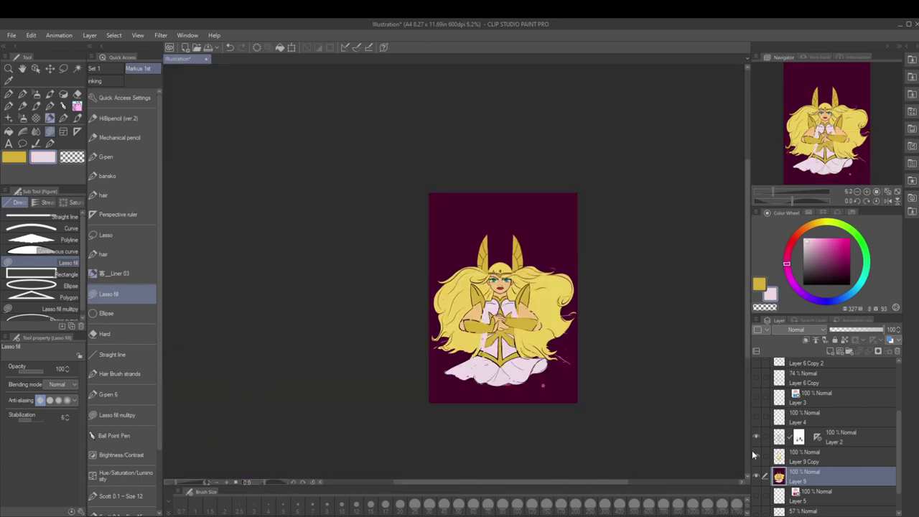
left_click(798, 437)
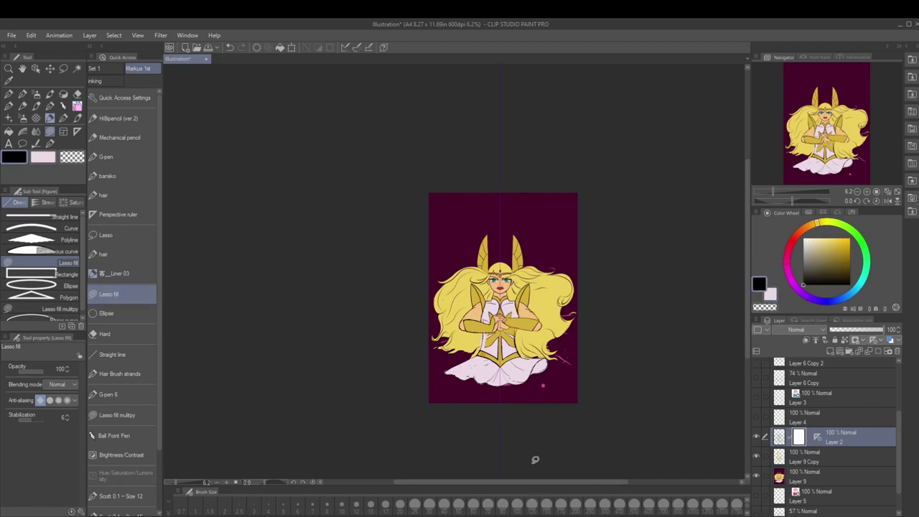
left_click(826, 457)
- Ink the fold lines running down from the waist across the skirt on Layer 2 with the bansko pen at size 50
scroll(495, 307, "up", 3)
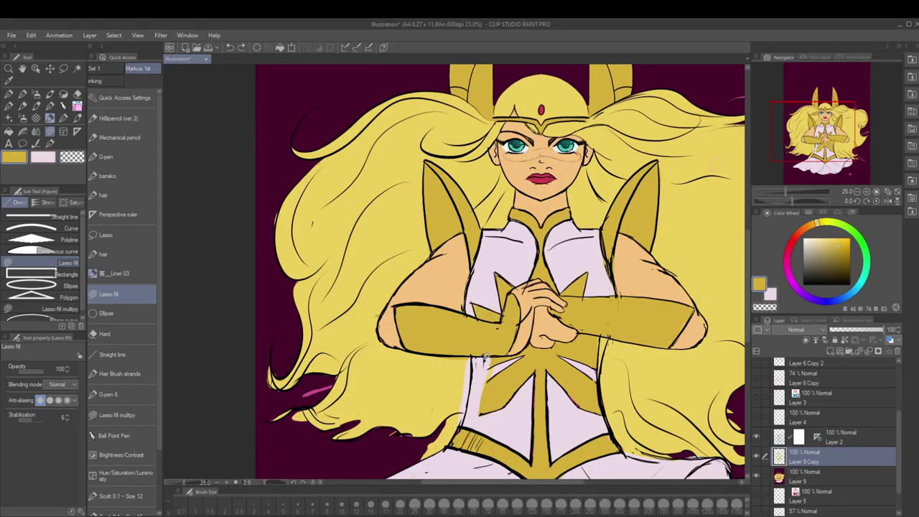
left_click(799, 437)
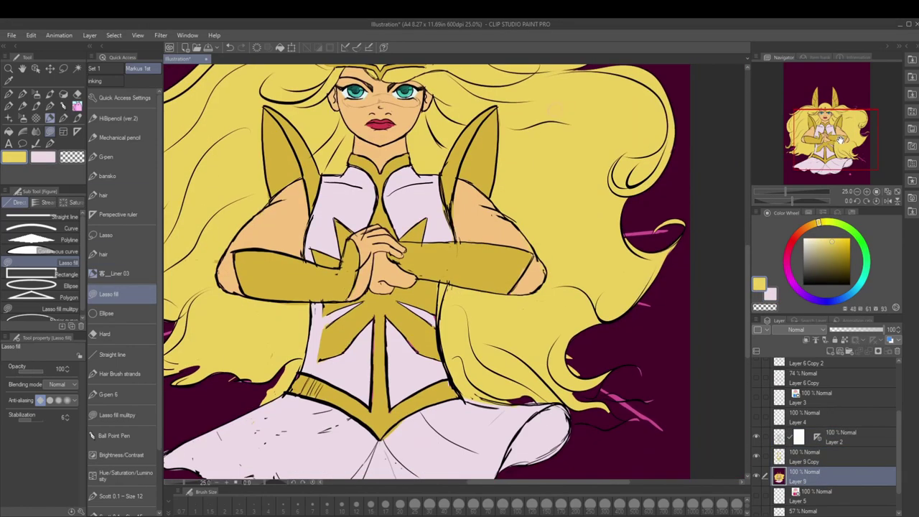
key("e")
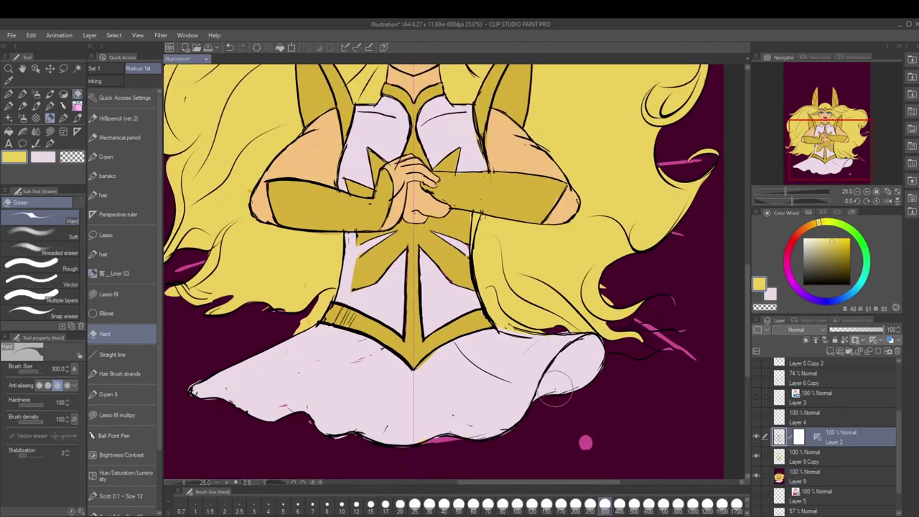
key("p")
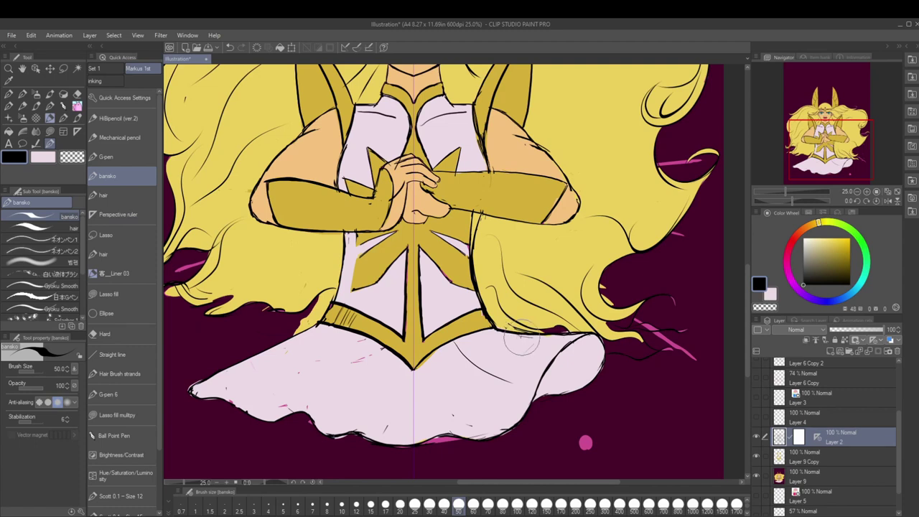
left_click_drag(582, 341, 657, 287)
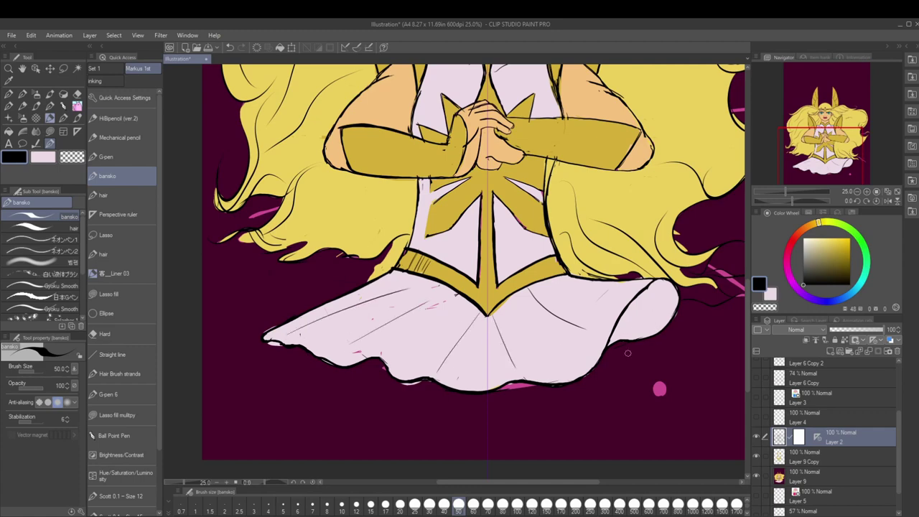
- Thin the lower outline of the left-hand forearm and replace the heavy wrist strokes with fine crease lines, using the G-pen
left_click_drag(552, 186, 487, 305)
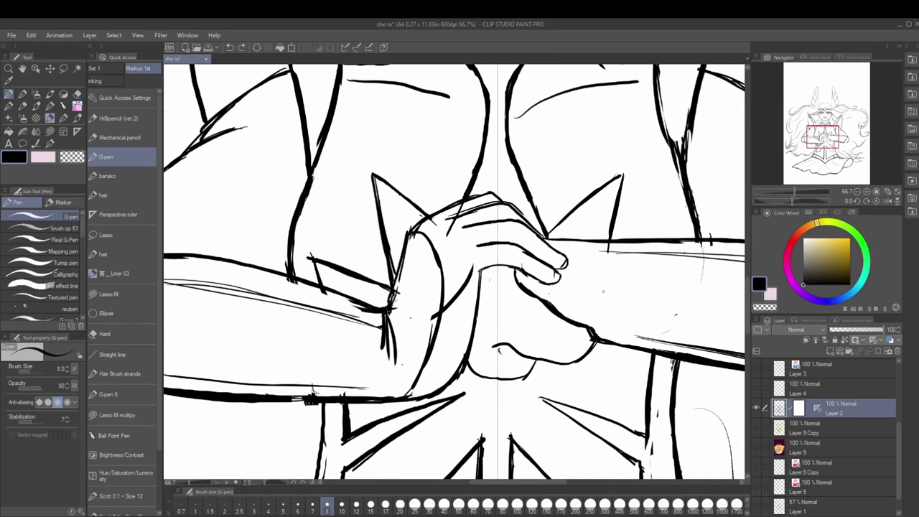
left_click_drag(269, 391, 420, 331)
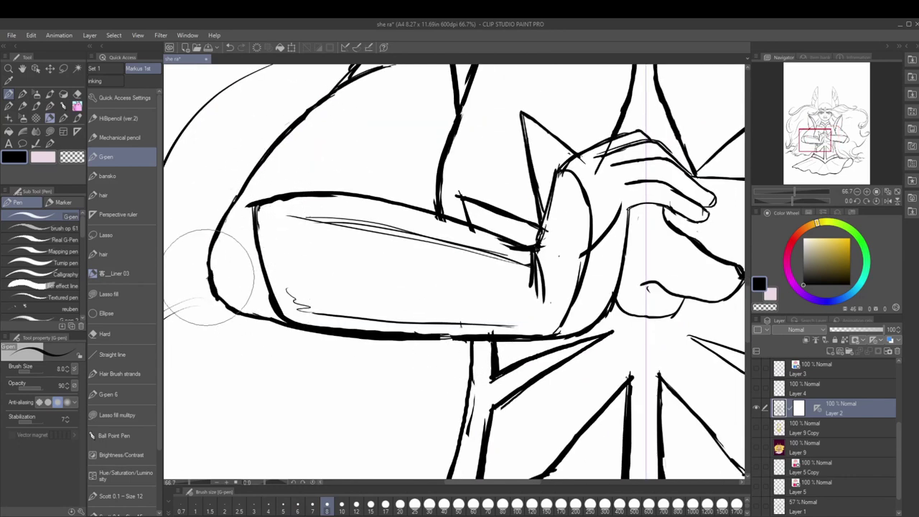
left_click_drag(380, 322, 431, 323)
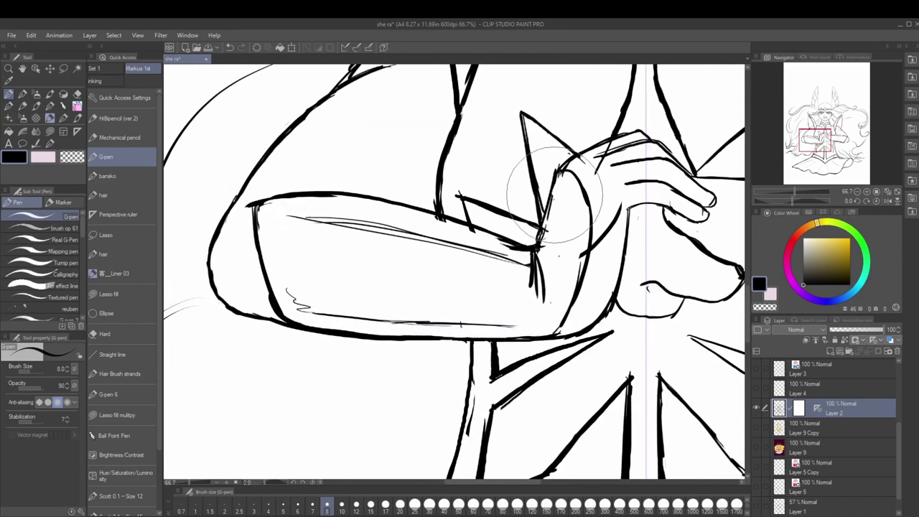
mouse_move(546, 215)
left_mouse_down()
mouse_move(506, 244)
mouse_move(543, 242)
mouse_move(543, 280)
left_mouse_up()
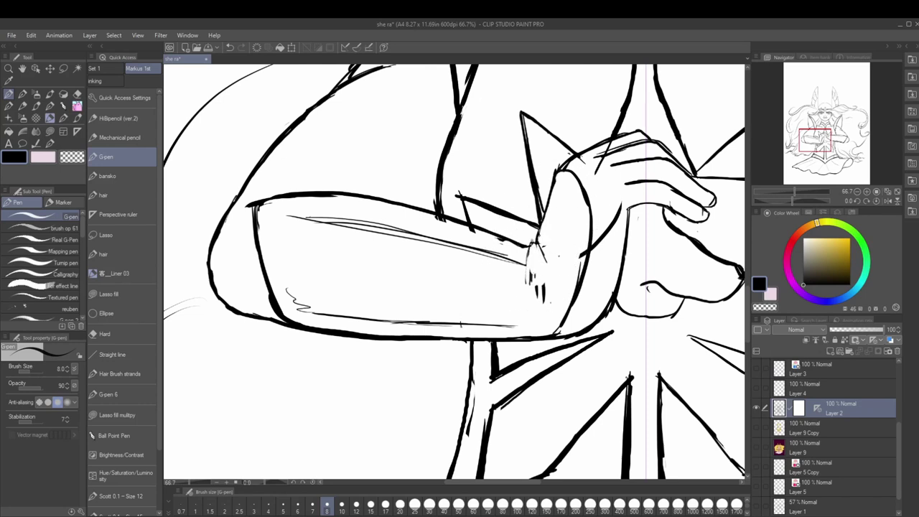
left_click_drag(537, 242, 525, 289)
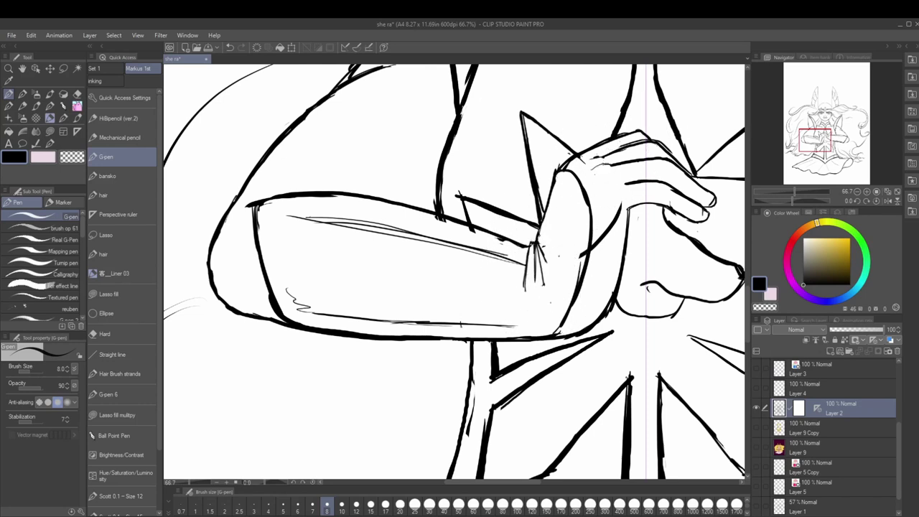
- Clean up the finger lines of the clasped hands and add fingernails and a folded-finger detail at their lower edge
mouse_move(593, 164)
left_mouse_down()
mouse_move(625, 183)
mouse_move(640, 217)
left_mouse_up()
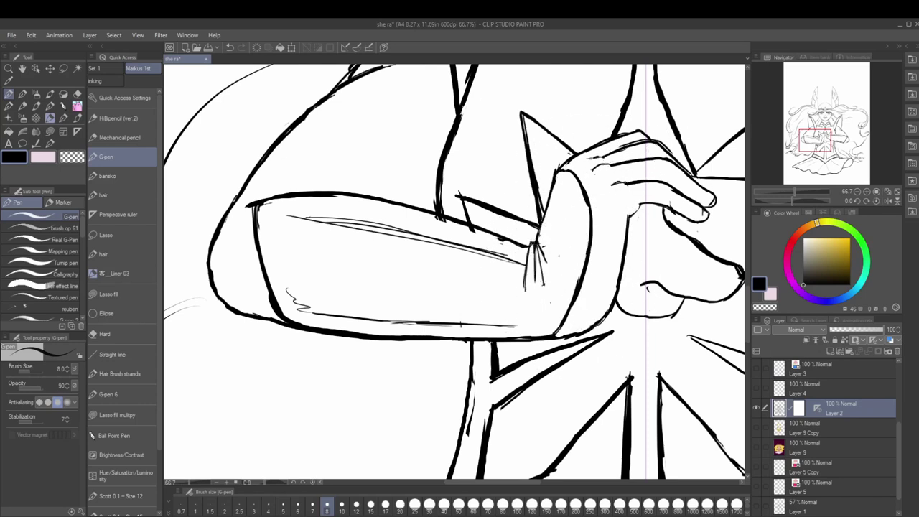
left_click_drag(531, 273, 391, 287)
mouse_move(512, 299)
left_mouse_down()
mouse_move(498, 318)
mouse_move(535, 325)
left_mouse_up()
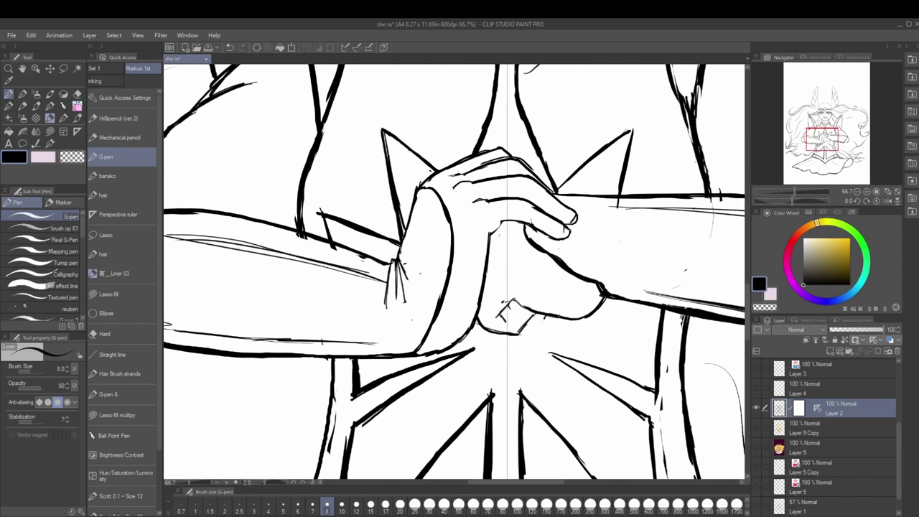
left_click_drag(562, 219, 573, 210)
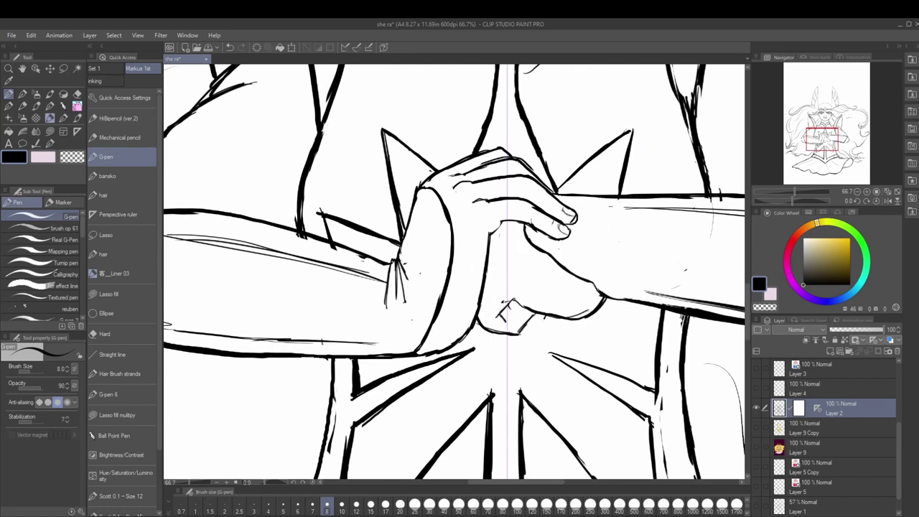
left_click_drag(420, 273, 151, 266)
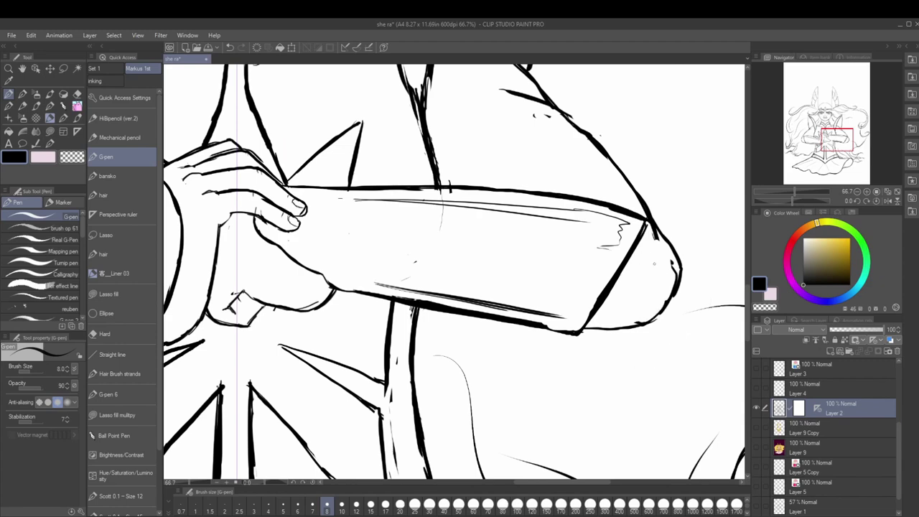
left_click_drag(452, 154, 481, 413)
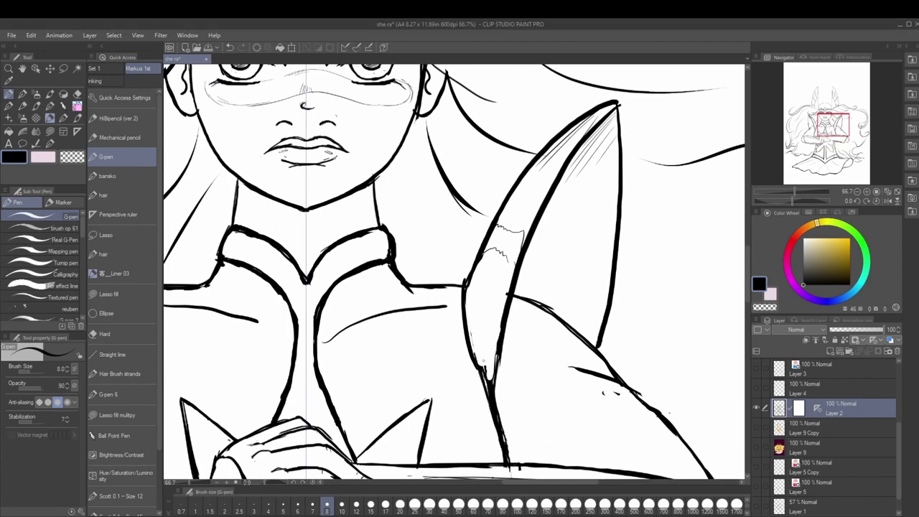
- Copy the left-hand waist panel's line art onto its own layer, mirror it onto the right-hand side, and reselect Layer 2
scroll(309, 295, "down", 3)
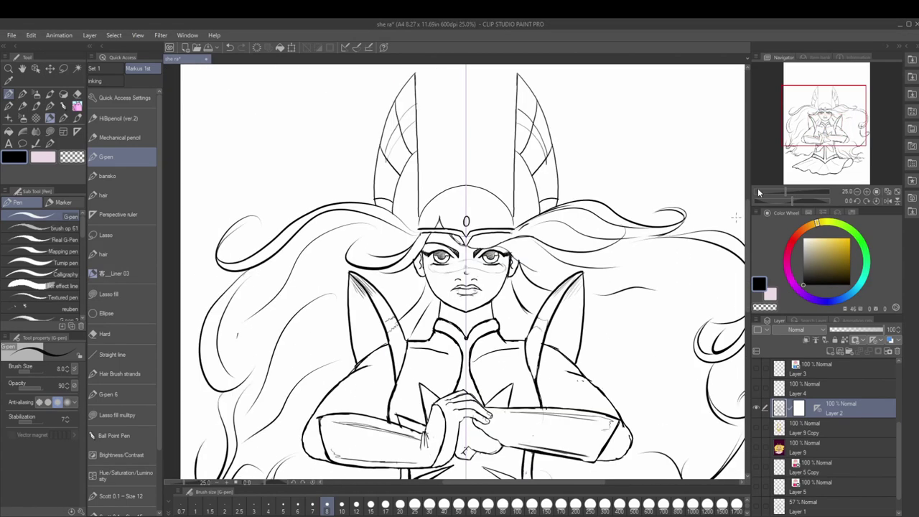
scroll(459, 272, "down", 3)
key("m")
left_click_drag(465, 267, 467, 269)
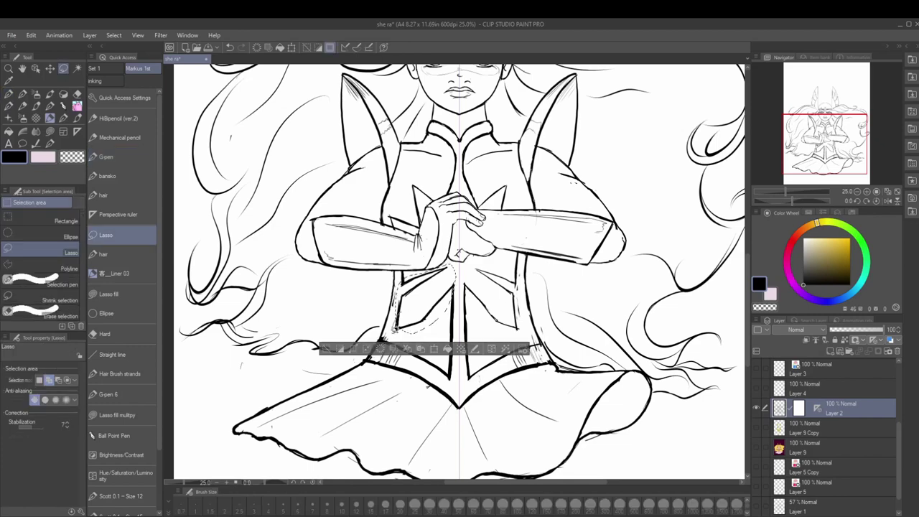
key("ctrl+c")
key("ctrl+v")
key("ctrl+t")
key("Return")
left_click(847, 428)
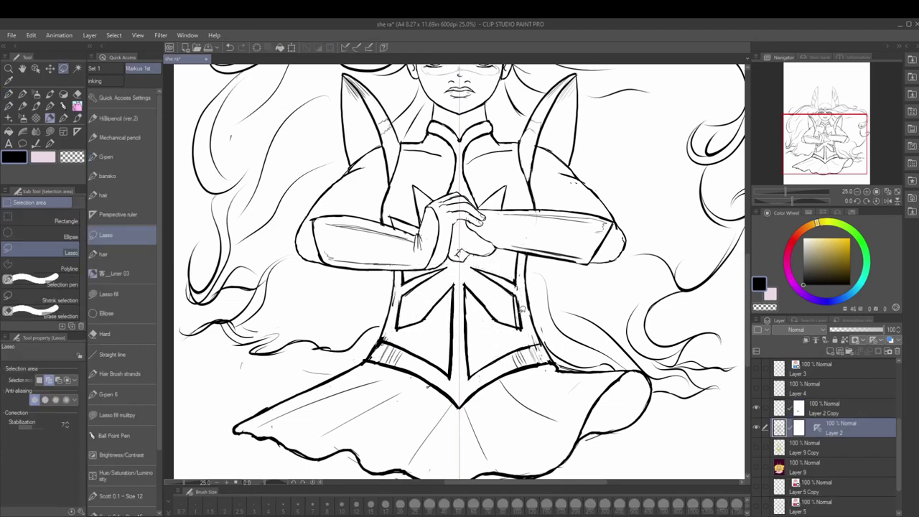
- Strengthen the central and right-hand fold lines of the skirt with the bansko pen at size 50
key("p")
scroll(605, 342, "down", 3)
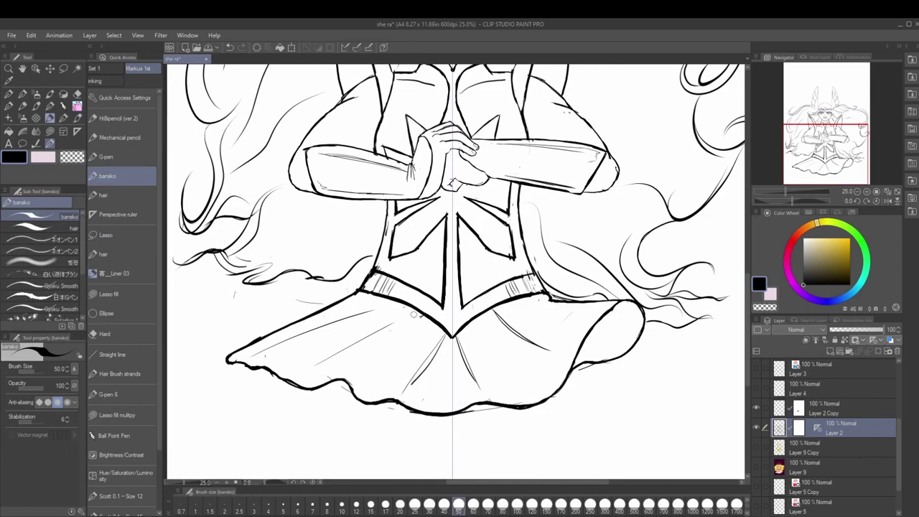
key("ctrl+0")
- Thicken the chin outline and the straight inner edges of both helmet wings with the bansko pen
scroll(458, 254, "up", 3)
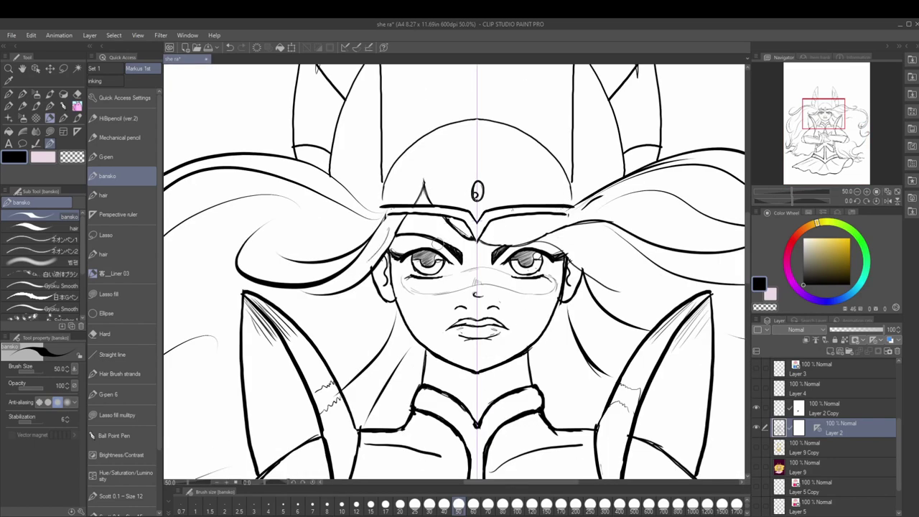
left_click_drag(554, 253, 564, 267)
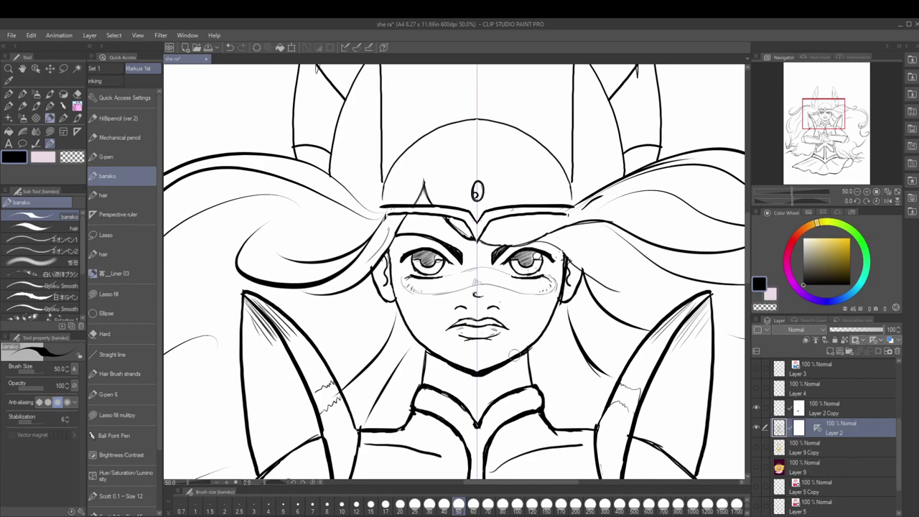
scroll(515, 353, "up", 5)
left_click_drag(394, 163, 396, 309)
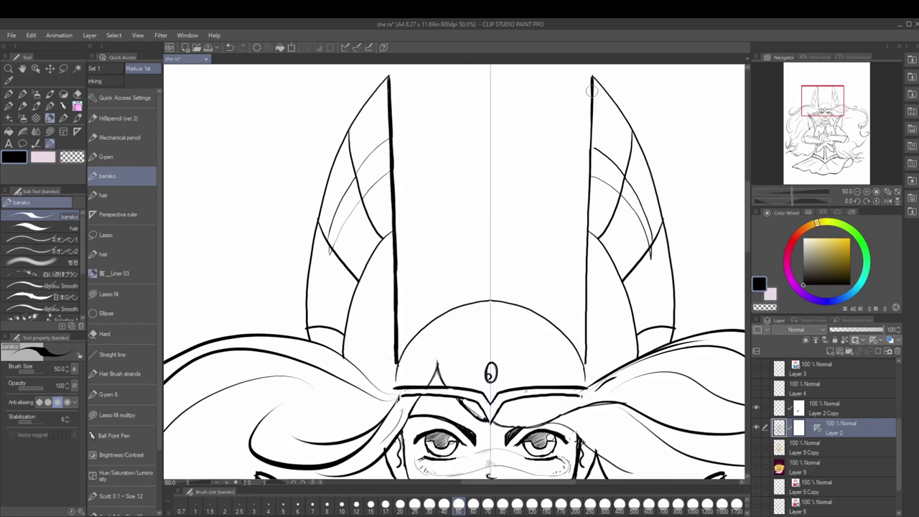
left_click_drag(591, 90, 583, 369)
- Hide the energy-burst layers and show and select the flat colours on Layer 9 beneath the line art
key("ctrl+minus")
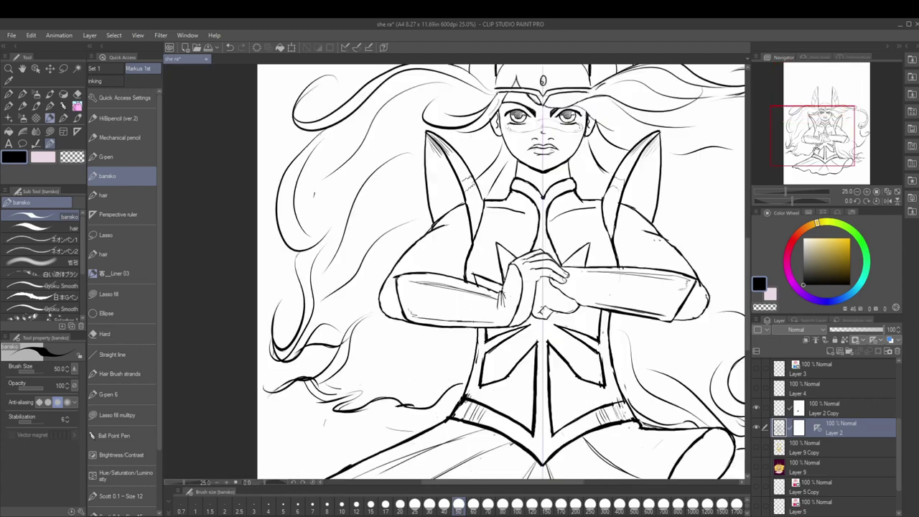
key("ctrl+minus")
scroll(826, 431, "down", 1)
left_click(756, 387)
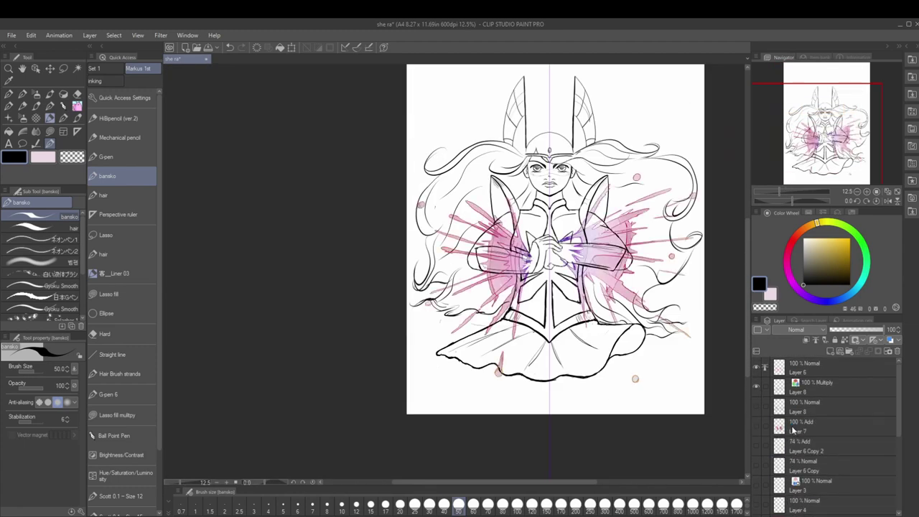
left_click(756, 426)
scroll(826, 431, "down", 2)
left_click(756, 472)
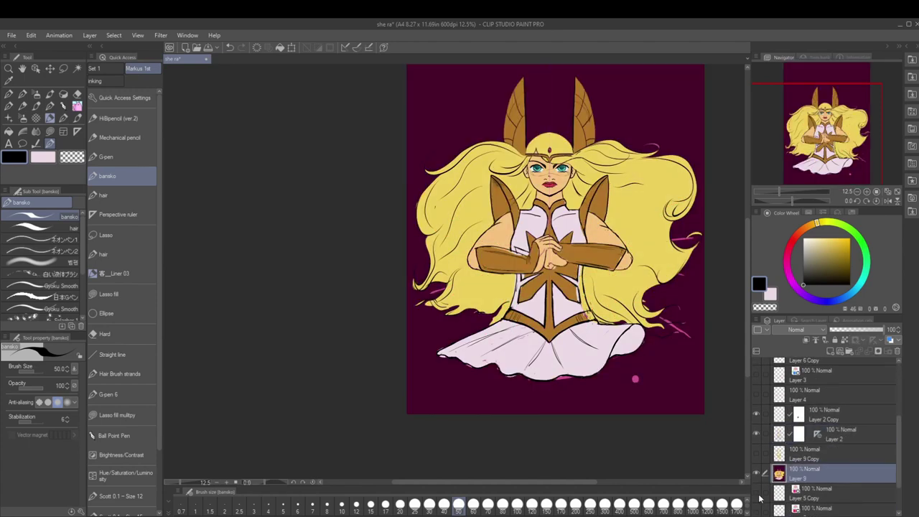
- Lasso-fill the gaps at the belt's right-hand end and the armour point above the left-hand forearm with armour brown
key("u")
scroll(605, 284, "up", 3)
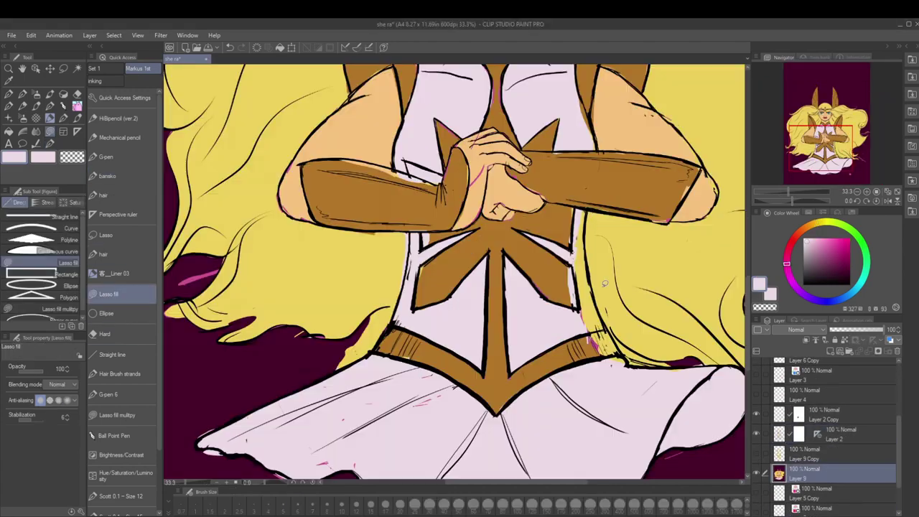
left_click(594, 342, "alt")
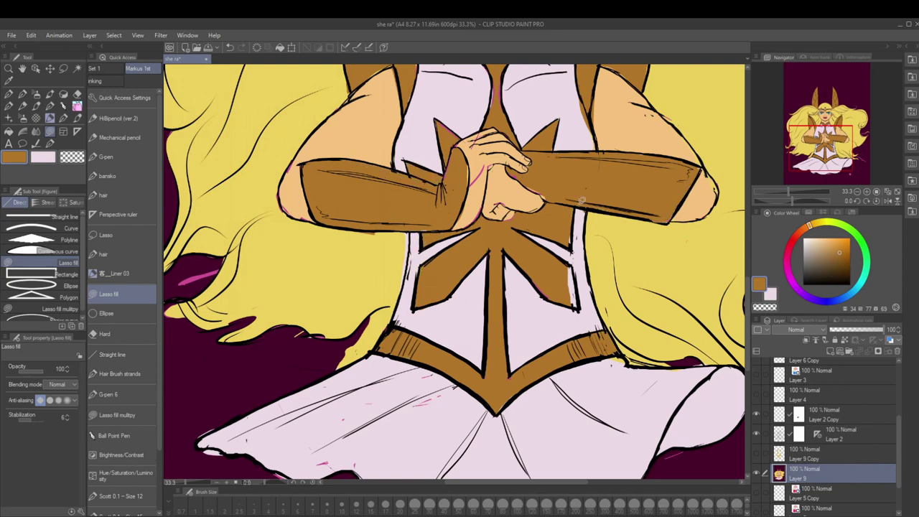
- Cover the pink marks on the clasped hands with the peach skin tone on Layer 9, using the Mapping pen at size 50
key("p")
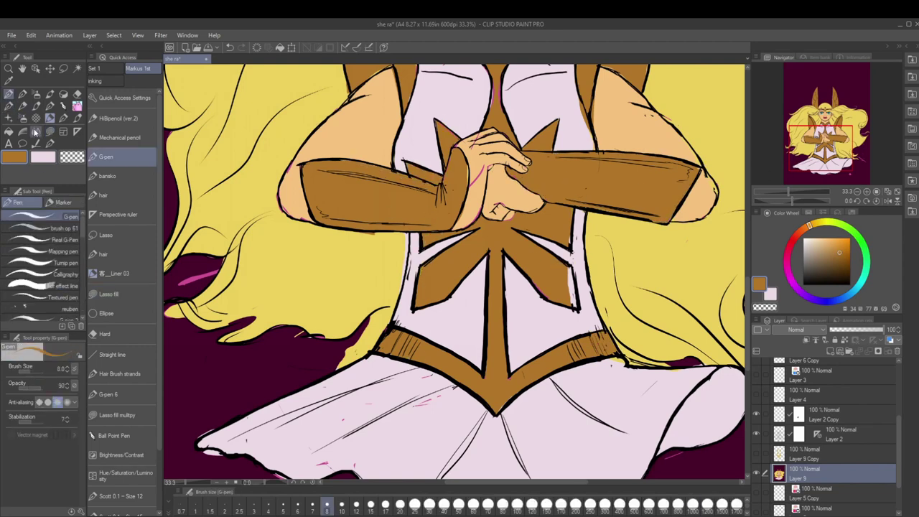
scroll(456, 273, "up", 3)
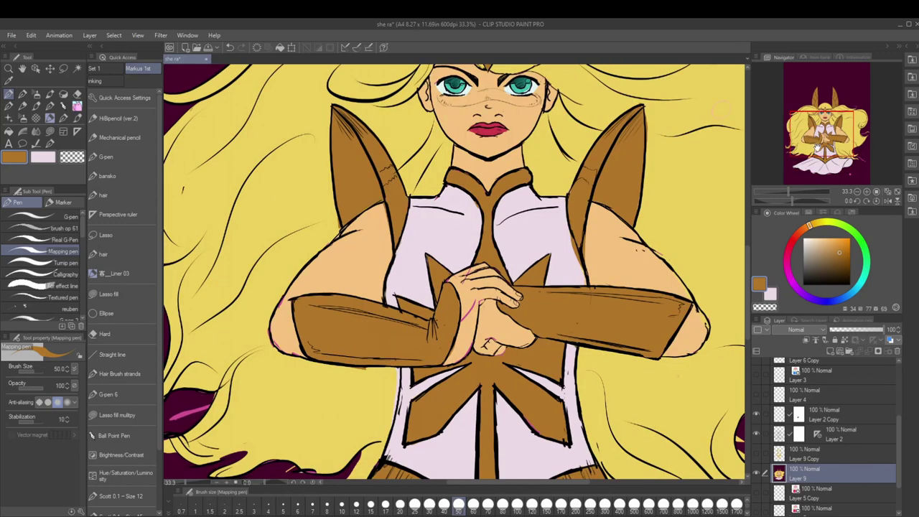
scroll(454, 272, "up", 5)
left_click(504, 274, "ctrl+shift")
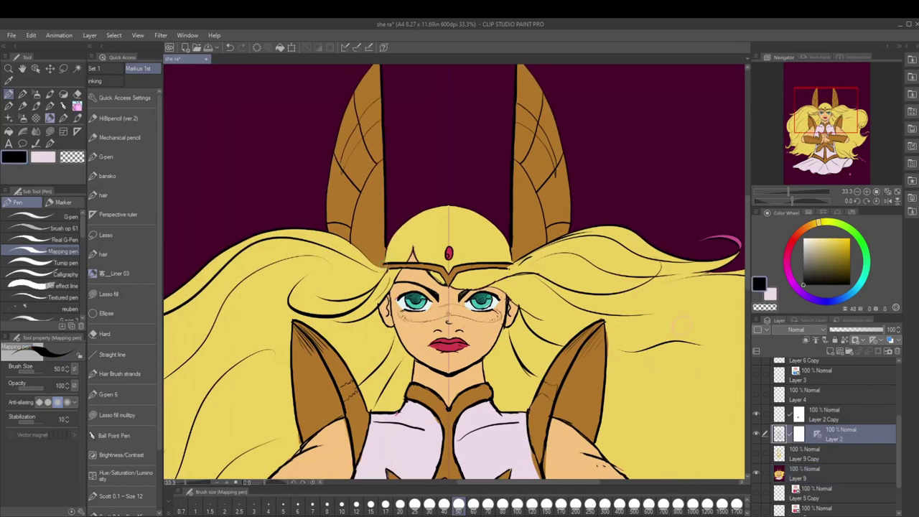
scroll(503, 323, "down", 5)
left_click(418, 283, "ctrl+shift")
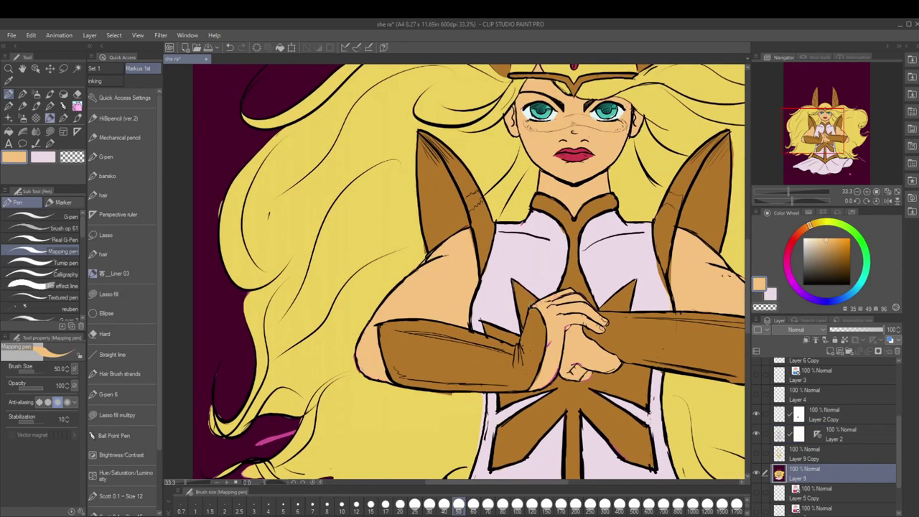
left_click(577, 312, "alt")
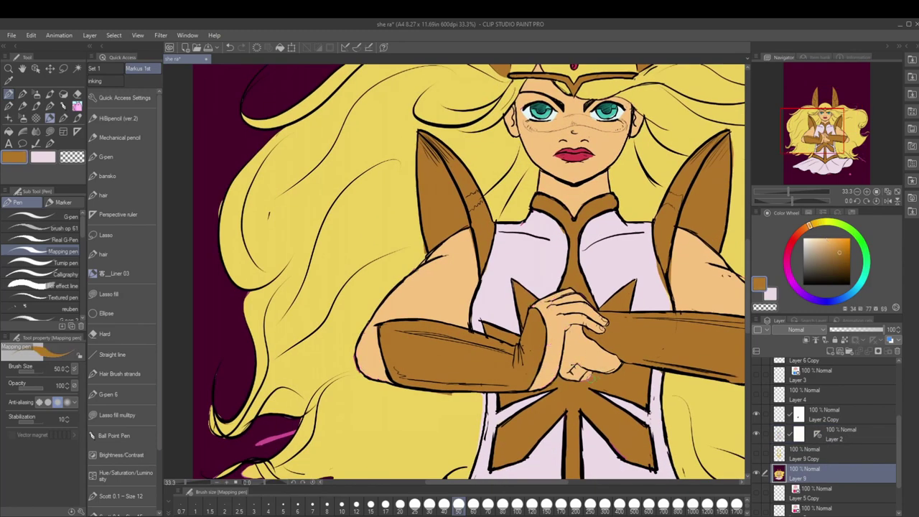
- Paint over the yellow patch beside the waist and the pink streak between the left-hand hair strands with background maroon
left_click(448, 407, "alt")
scroll(313, 382, "down", 3)
left_click(479, 428, "alt")
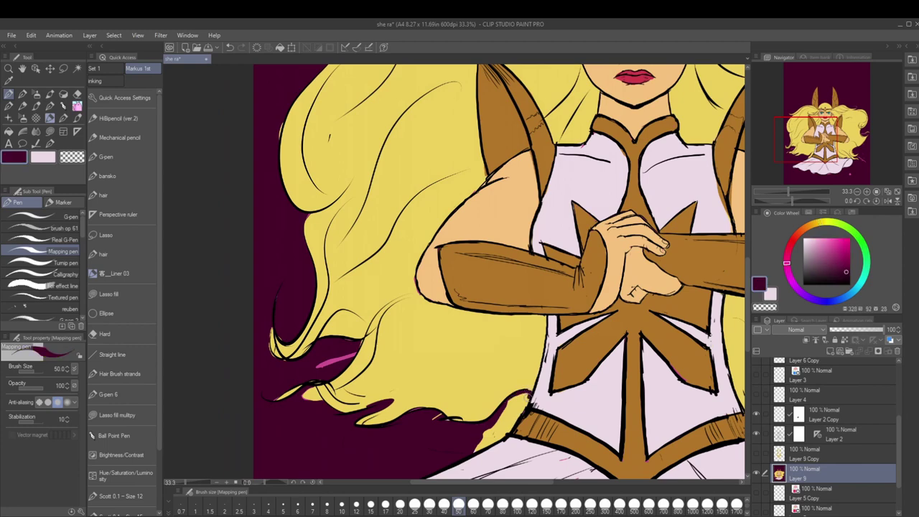
mouse_move(480, 427)
left_mouse_down()
mouse_move(501, 428)
mouse_move(523, 395)
mouse_move(484, 423)
left_mouse_up()
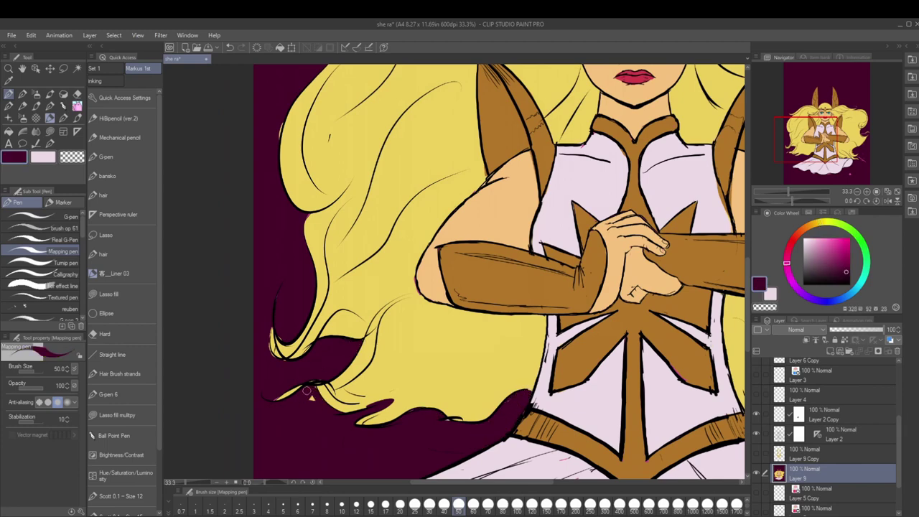
- Cover the pink tip of the upper right-hand hair strand with the hair yellow
scroll(579, 408, "up", 3)
scroll(579, 407, "right", 4)
left_click(565, 262, "alt")
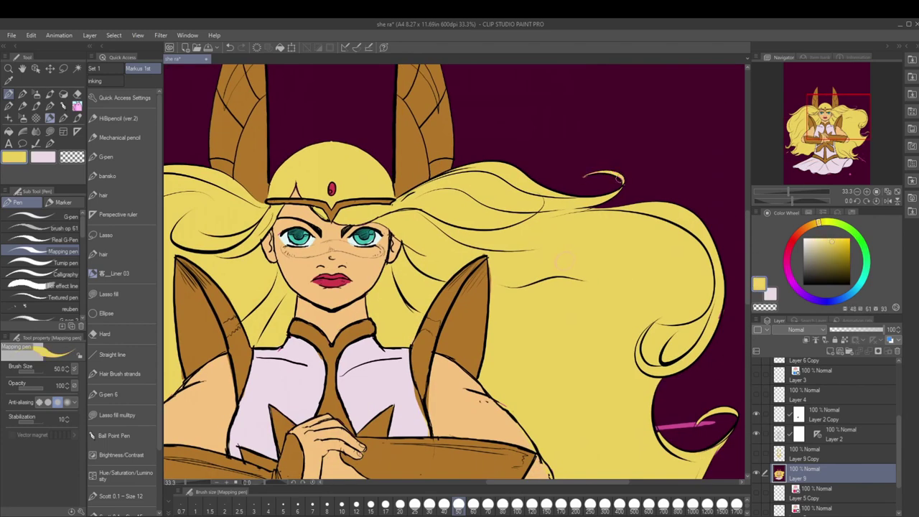
- Cover the pink streaks inside the right-hand hair curl and beside the lower right-hand strands with background maroon on Layer 9
scroll(564, 260, "down", 3)
left_click(645, 301, "alt")
left_click(642, 206, "alt")
left_click(557, 388, "alt")
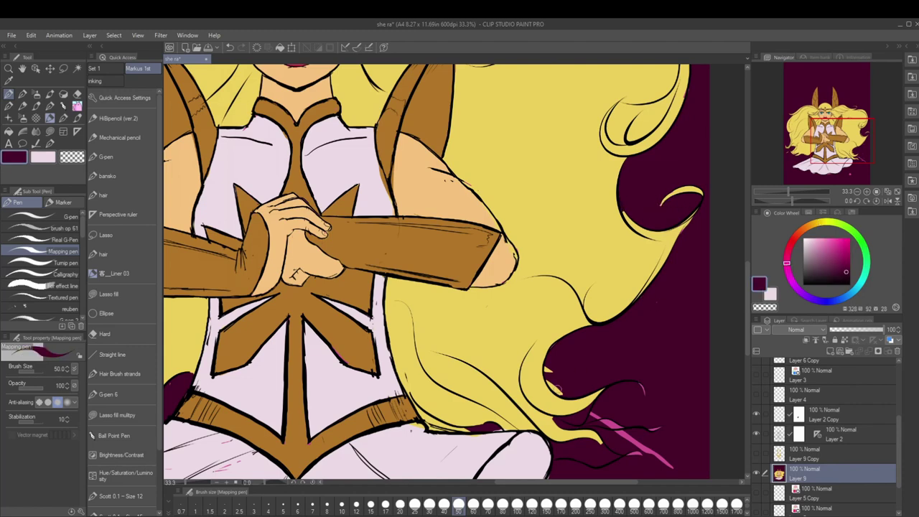
key("u")
scroll(557, 388, "down", 3)
- Lasso-fill the pink marks on the skirt with skirt white and clean up its lower hem
left_click(821, 166)
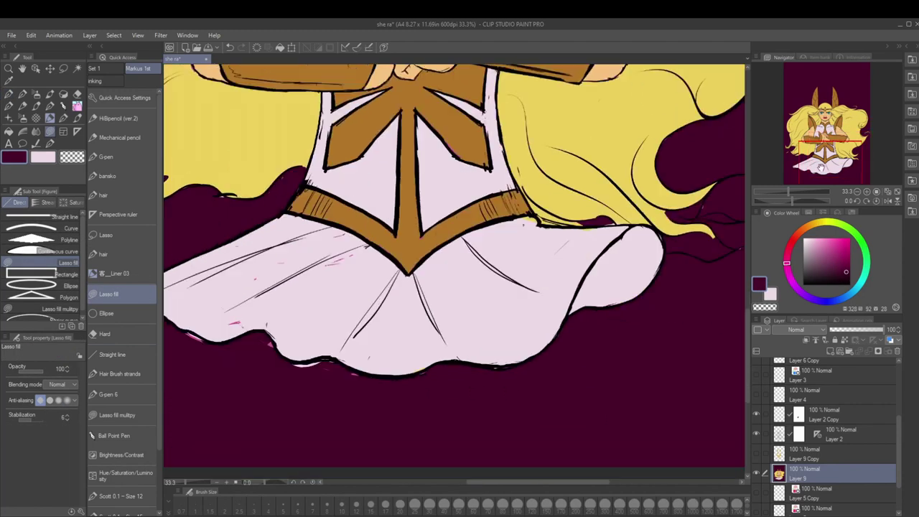
left_click(332, 280, "alt")
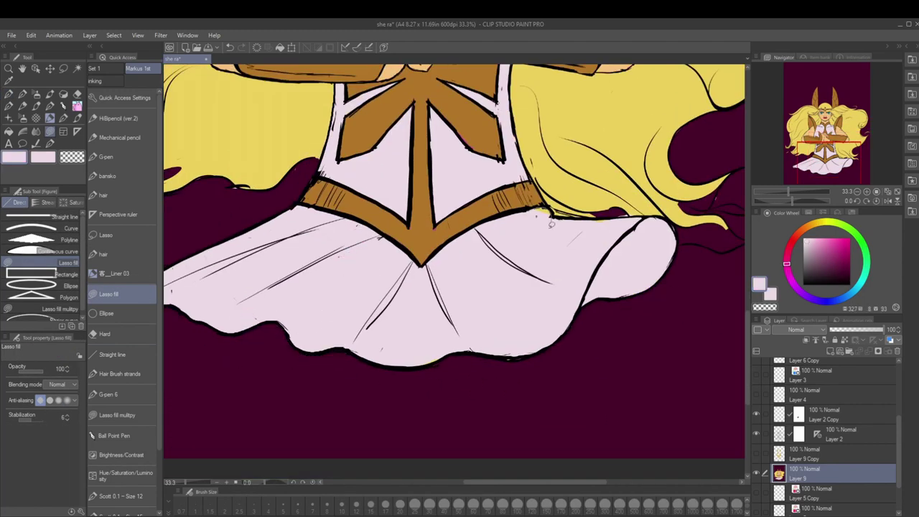
left_click(531, 349, "alt")
- Lasso-fill the lower right-hand hair tips with hair yellow and the gap between hair and skirt with background maroon
left_click(851, 154)
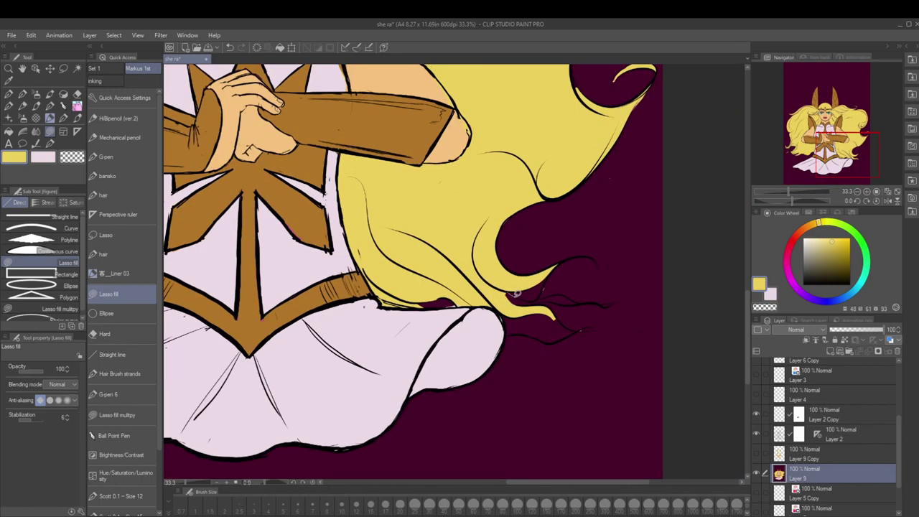
mouse_move(539, 338)
left_mouse_down()
mouse_move(565, 321)
mouse_move(562, 291)
mouse_move(524, 283)
left_mouse_up()
left_click(553, 311, "alt")
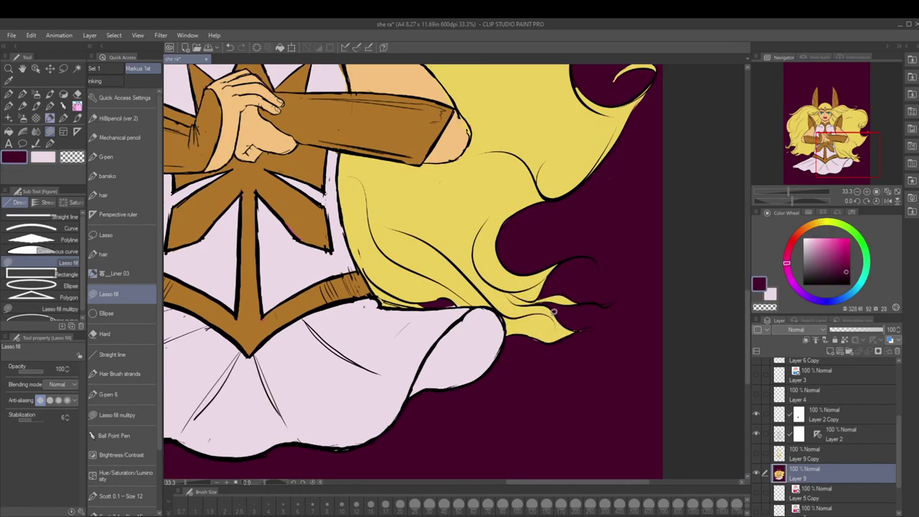
mouse_move(345, 216)
left_mouse_down()
mouse_move(302, 388)
mouse_move(216, 374)
mouse_move(298, 303)
left_mouse_up()
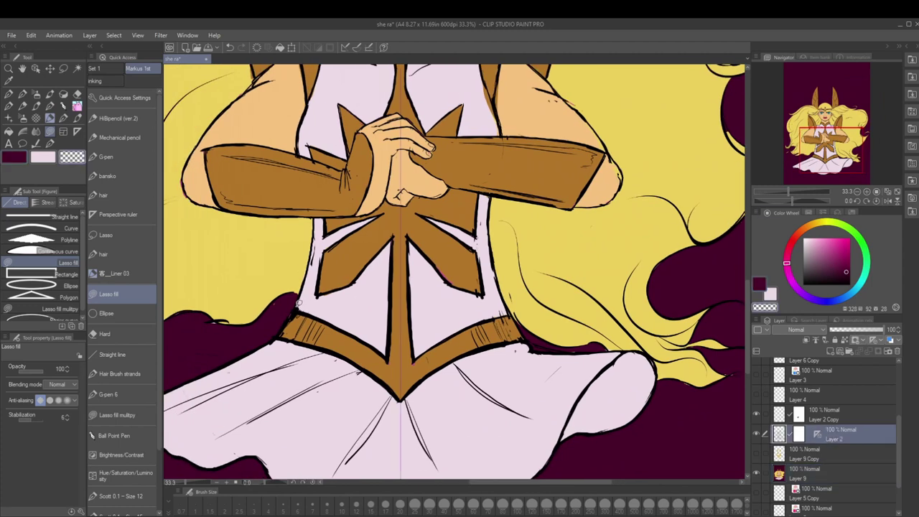
- Retouch the skirt's upper right-hand edge with the bansko pen at size 50, using black on Layer 2 and skirt white on Layer 9
key("alt+bracketright")
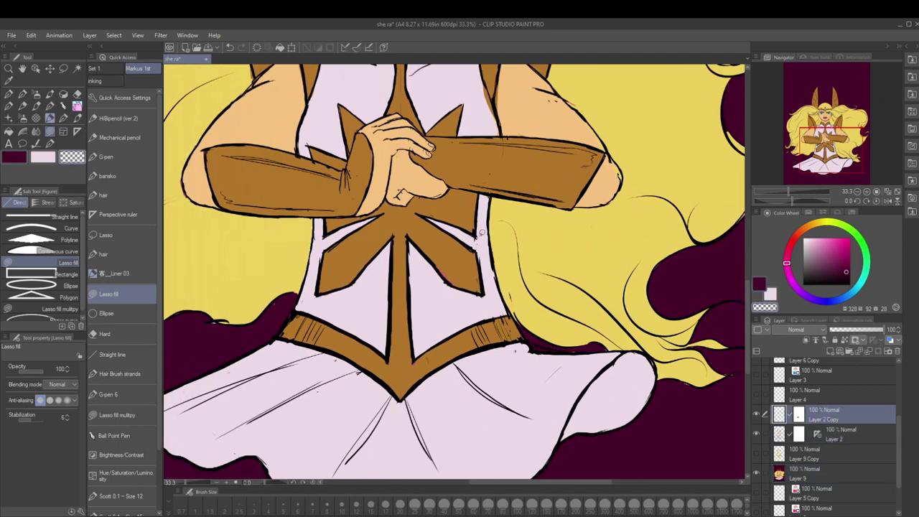
left_click(835, 440)
key("b")
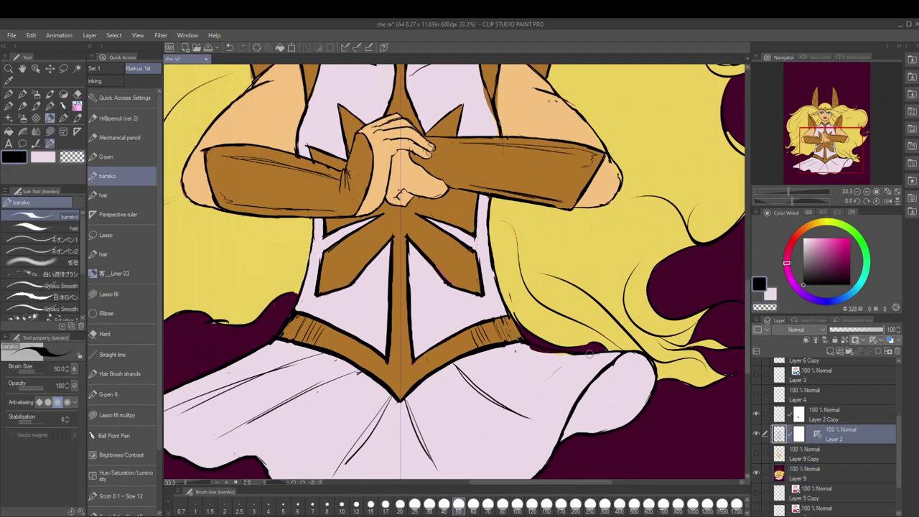
left_click(590, 367, "ctrl+shift")
left_click(543, 351, "alt")
- Paint the band across the nose and under the eyes with a darker tan on Layer 9
scroll(569, 365, "up", 3)
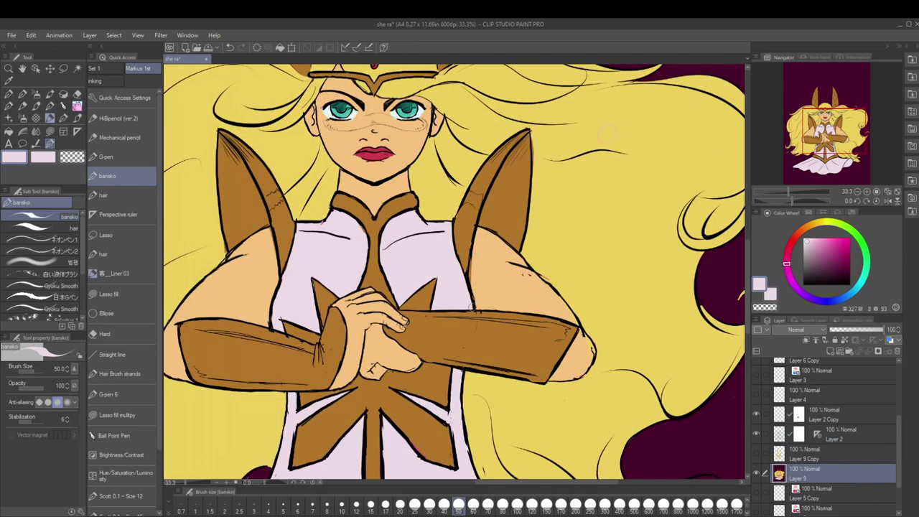
left_click(475, 270, "alt")
left_click_drag(826, 148, 828, 126)
left_click(830, 244)
left_click_drag(572, 187, 471, 188)
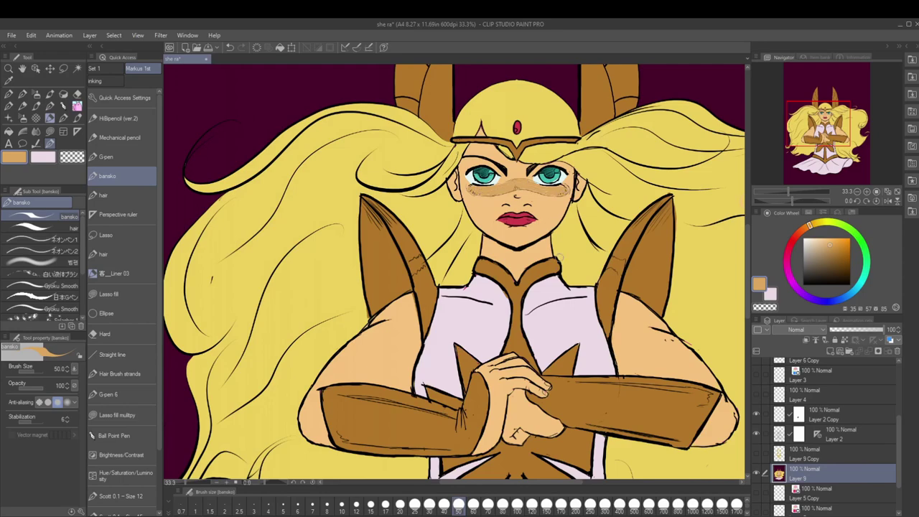
- Auto-select the brown armour, recolour it with the gold of Layer 9 Copy and clear the selection
left_click(476, 290, "alt")
left_click_drag(826, 123, 833, 141)
left_click(446, 229, "alt")
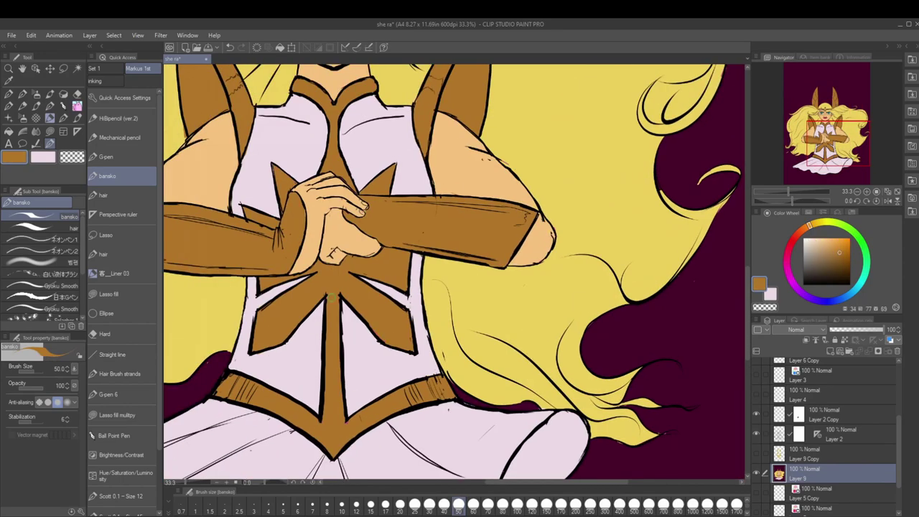
key("w")
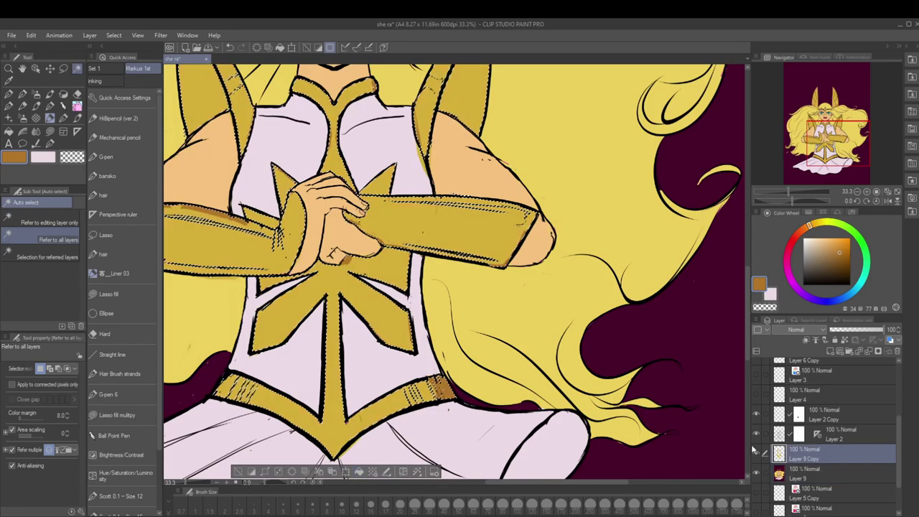
left_click(246, 476)
mouse_move(323, 323)
left_mouse_down()
mouse_move(386, 261)
mouse_move(467, 309)
mouse_move(523, 261)
left_mouse_up()
- Touch up the hair yellow and skin colour around the upper arms on Layer 9 with the bansko pen at size 50
key("b")
mouse_move(835, 148)
left_mouse_down()
mouse_move(816, 146)
mouse_move(819, 137)
left_mouse_up()
left_click(601, 162, "alt")
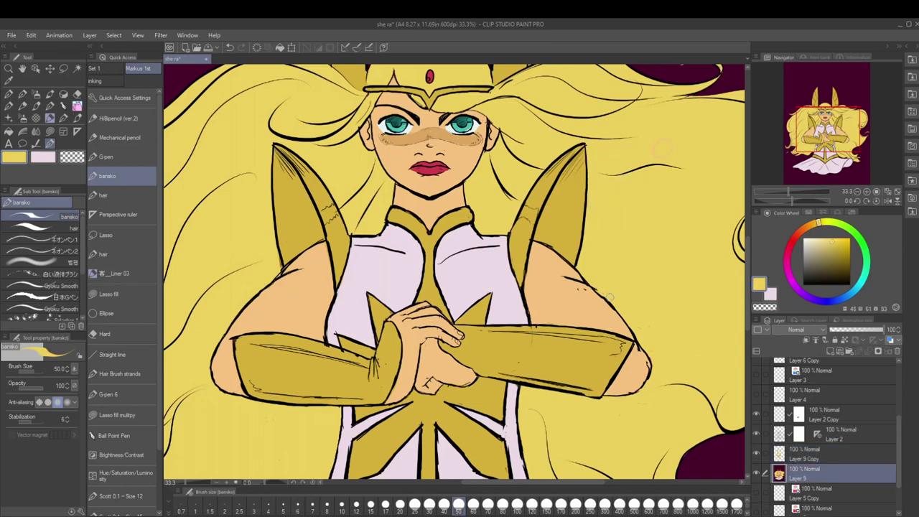
left_click(288, 295, "alt")
left_click_drag(288, 295, 259, 136)
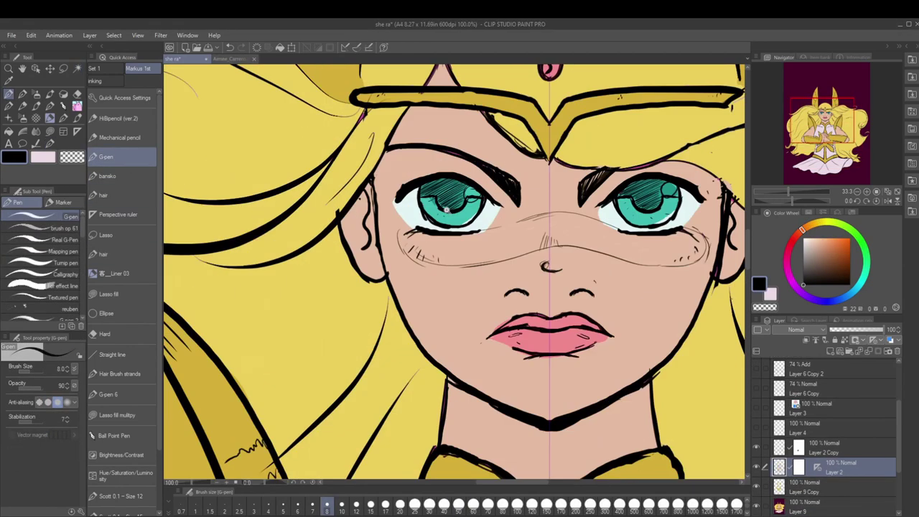
- Undo the last eye stroke and outline round highlights in both irises in black on Layer 2 with the bansko pen
key("ctrl+z")
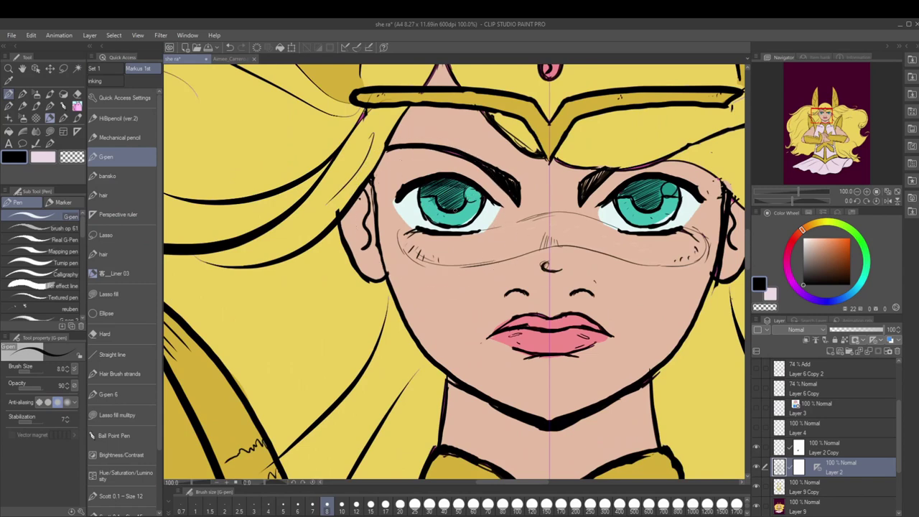
key("b")
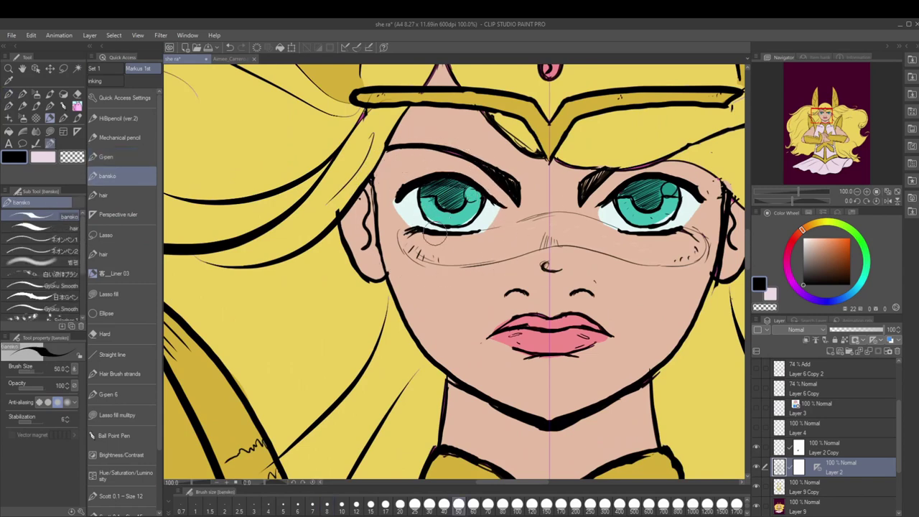
left_click_drag(661, 179, 678, 197)
left_click_drag(635, 209, 631, 215)
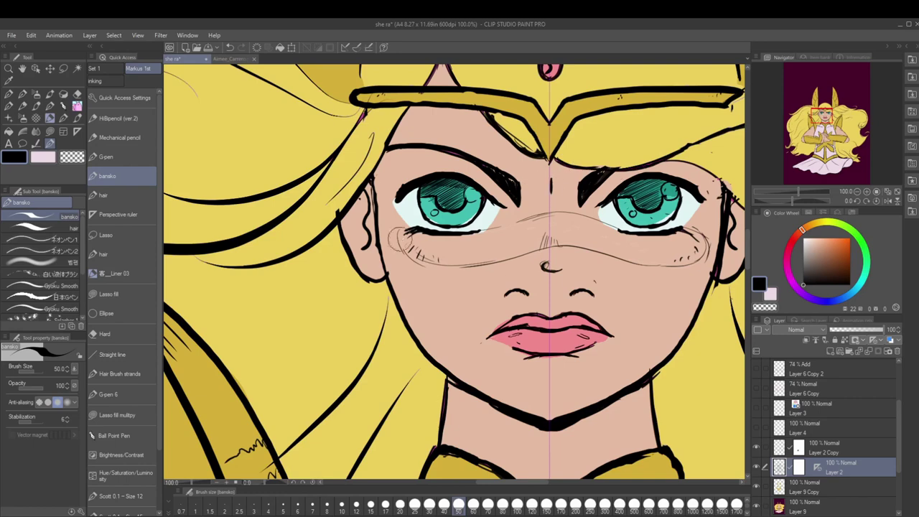
- Add short hatching to the cheeks and nose and darken the pupils in black on Layer 2
left_click(830, 114)
left_click(829, 117)
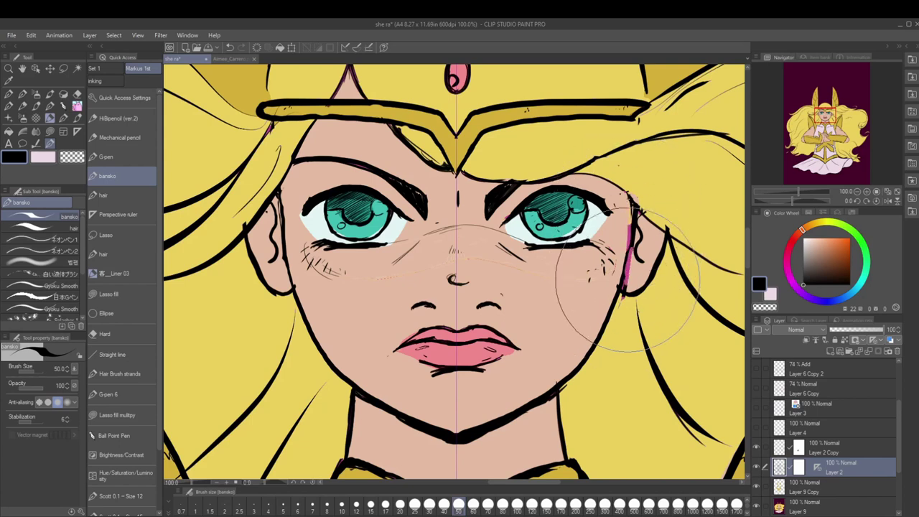
left_click_drag(632, 223, 630, 261)
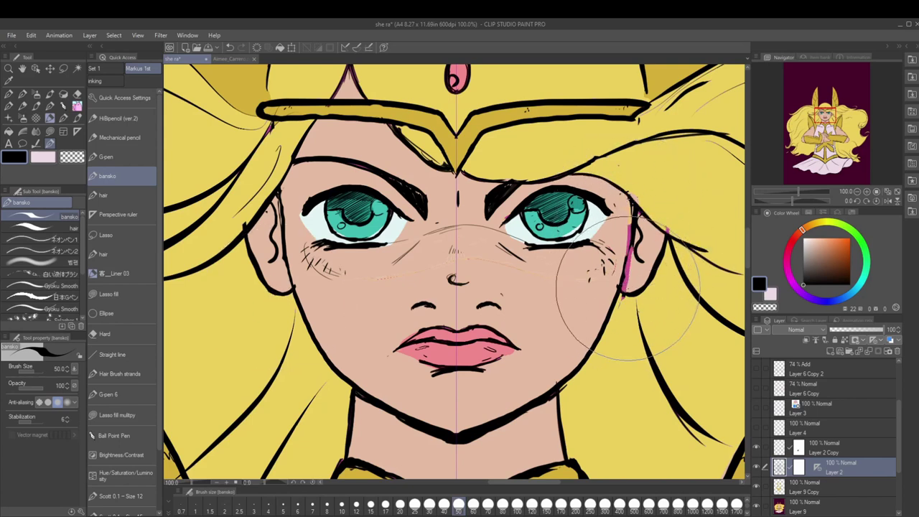
key("p")
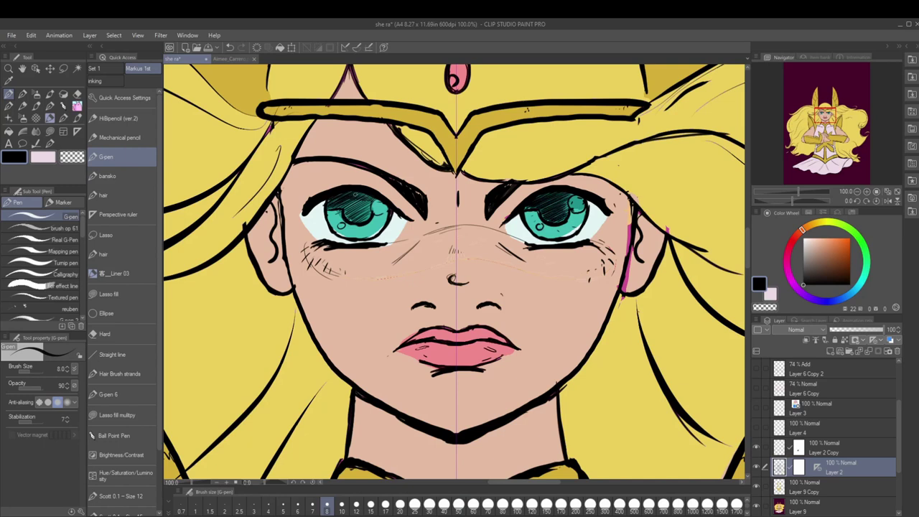
- Lasso-fill the pink strip beside the right-hand ear with skin tone and the iris highlights with eye white on Layer 9
left_click(610, 215, "alt")
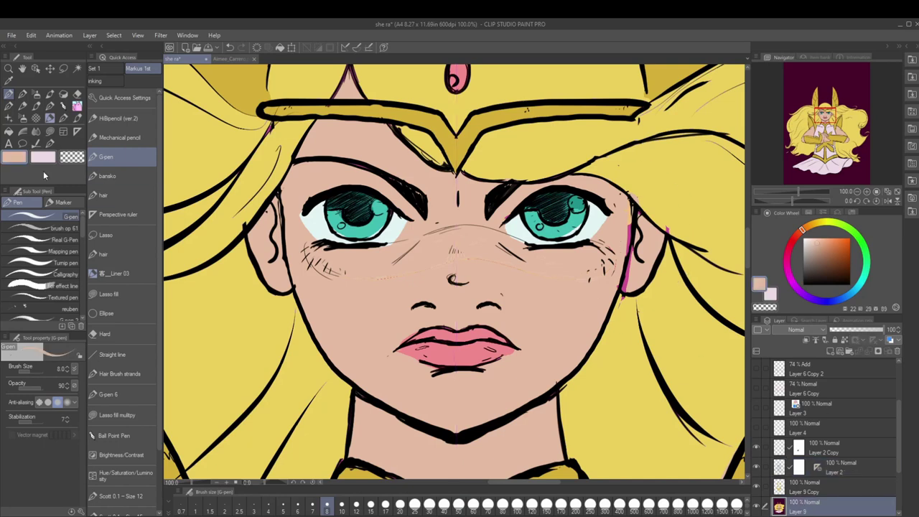
key("u")
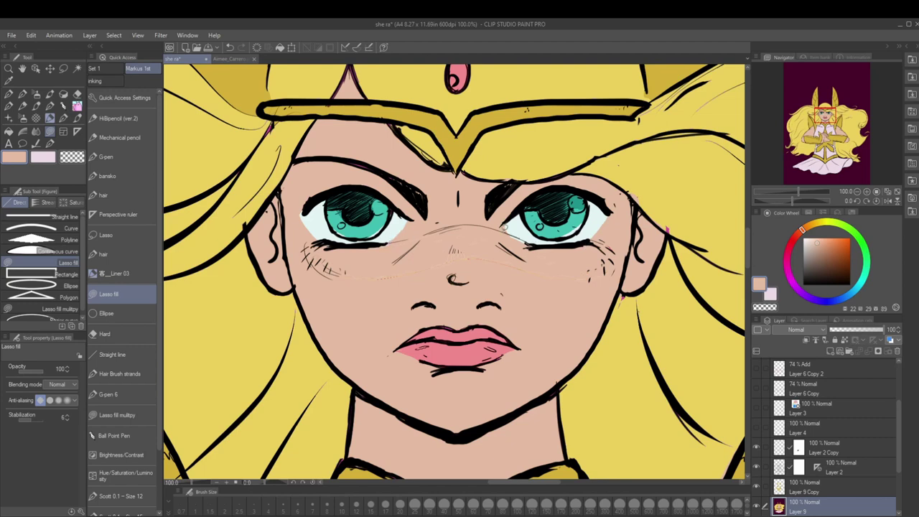
left_click(388, 218, "alt")
left_click(417, 210, "alt")
left_click(378, 210, "alt")
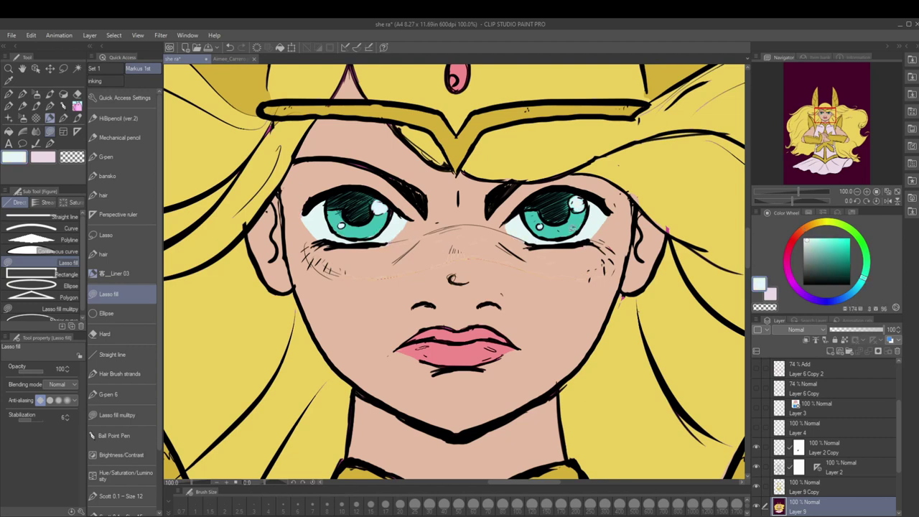
- Cover the faint orange line across the nose and cheeks with skin tone and undo the stray fill over the hair
left_click(585, 287, "alt")
left_click_drag(327, 415, 309, 445)
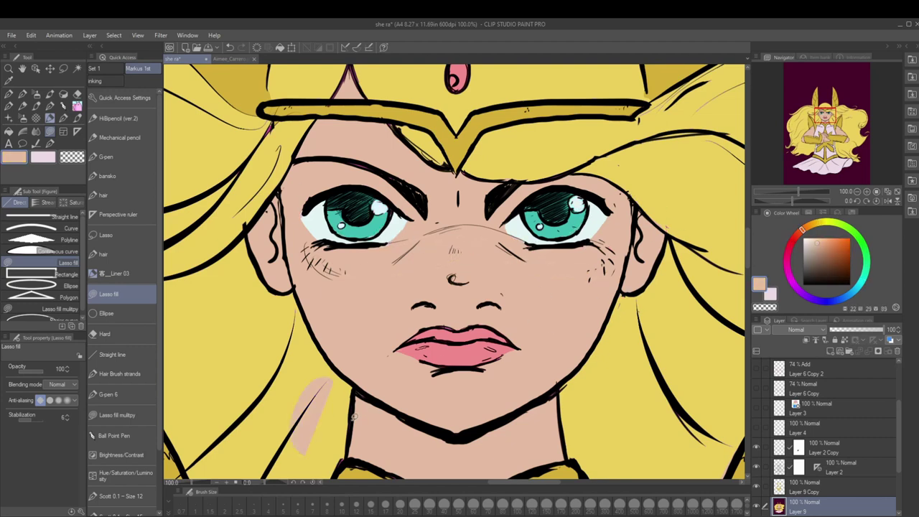
key("ctrl+z")
- Lasso-fill the tiara's forehead gem with a deep red on Layer 9
left_click(350, 172, "alt")
left_click_drag(570, 76, 637, 249)
key("ctrl+0")
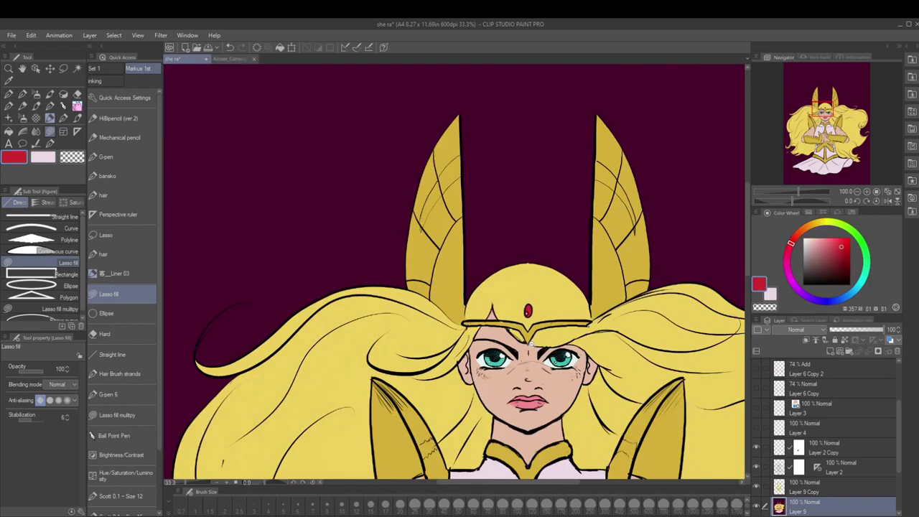
scroll(542, 258, "up", 5)
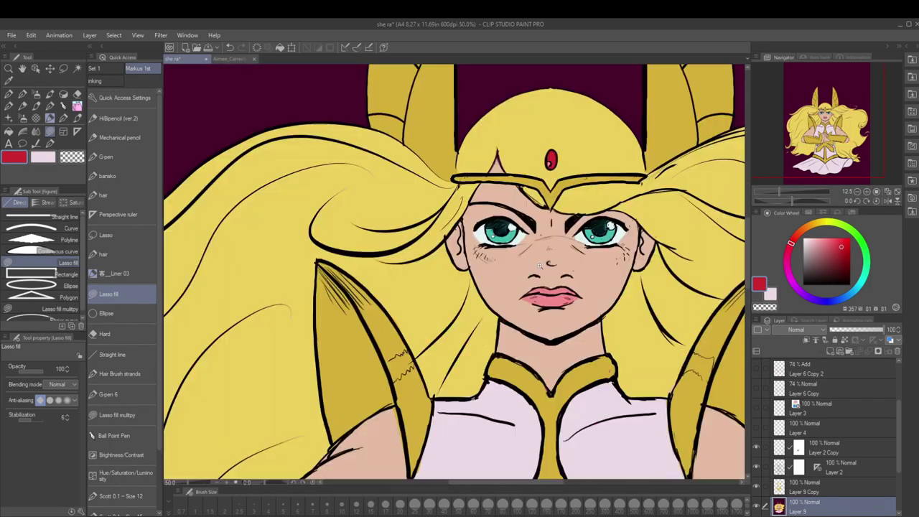
- Shade the irises and lips within auto-selected areas on Layer 9, using the Soft airbrush at size 20
key("b")
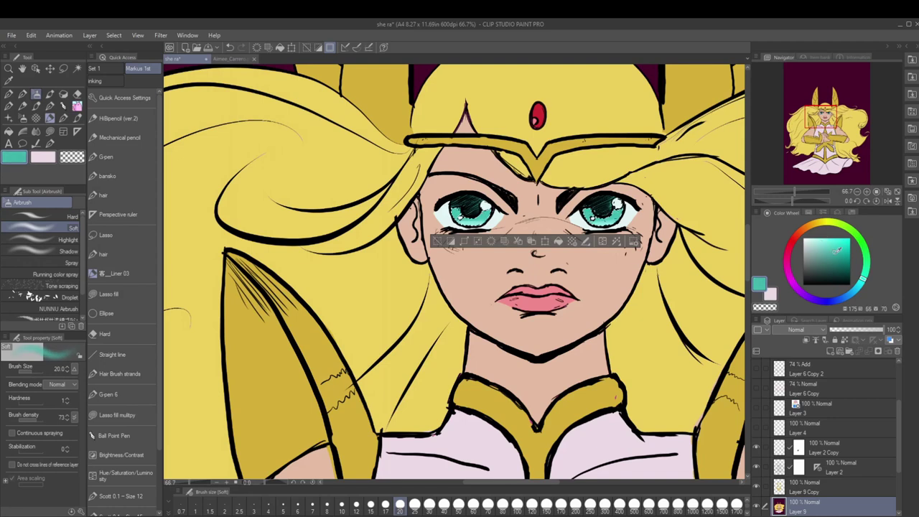
key("ctrl+d")
key("w")
key("b")
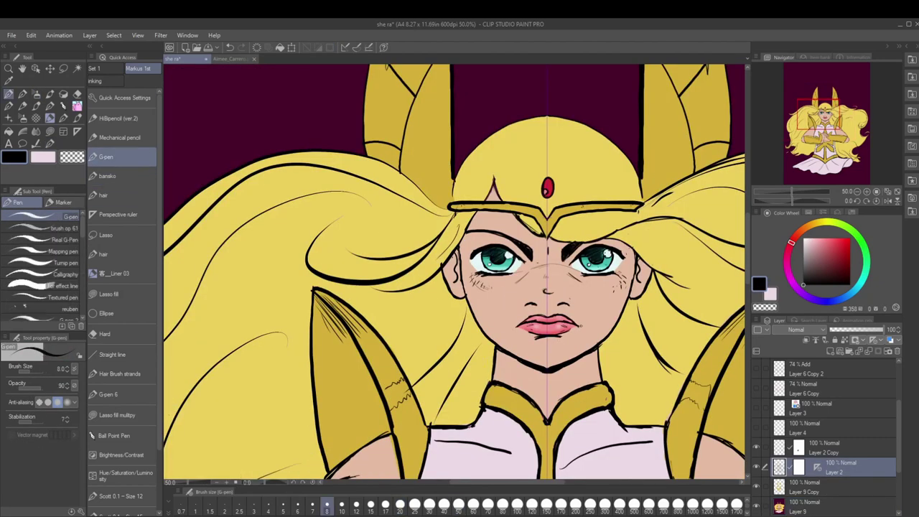
key("p")
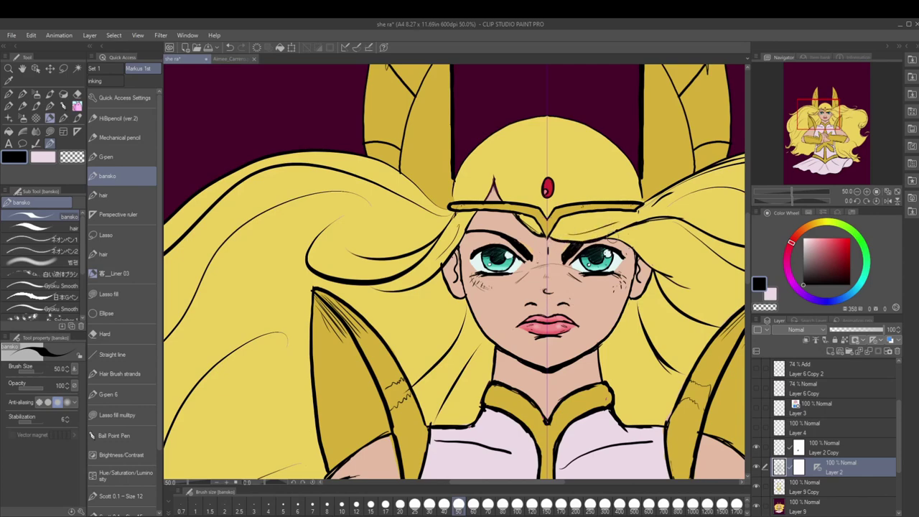
left_click(562, 270, "alt")
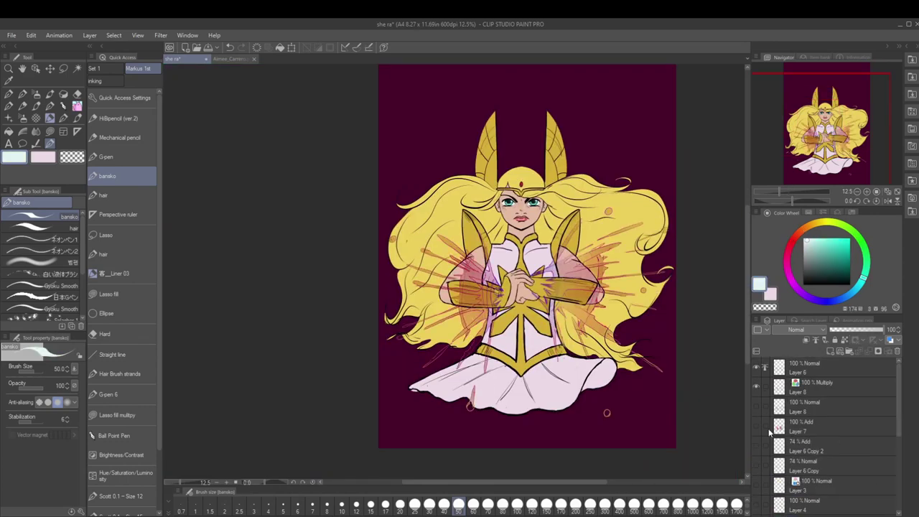
- Turn on the layers that hold the pink energy bursts around the hands
left_click(763, 388)
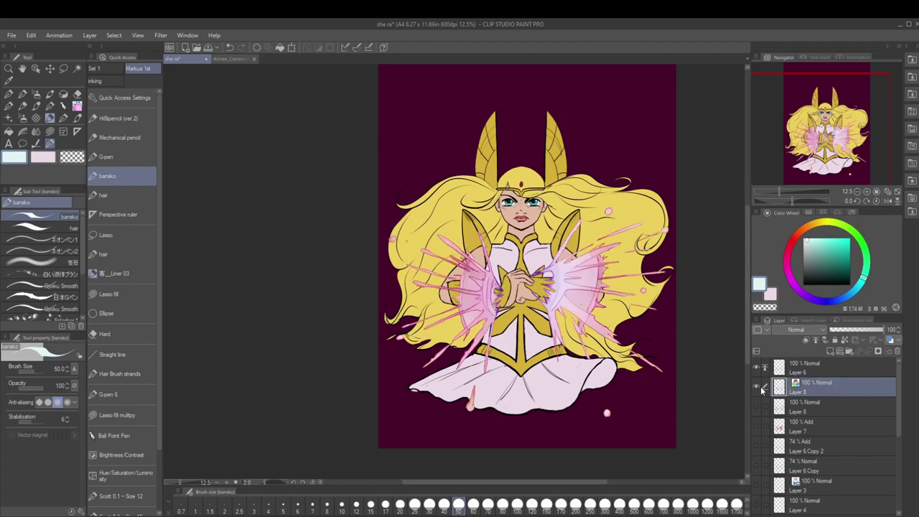
left_click_drag(761, 390, 756, 481)
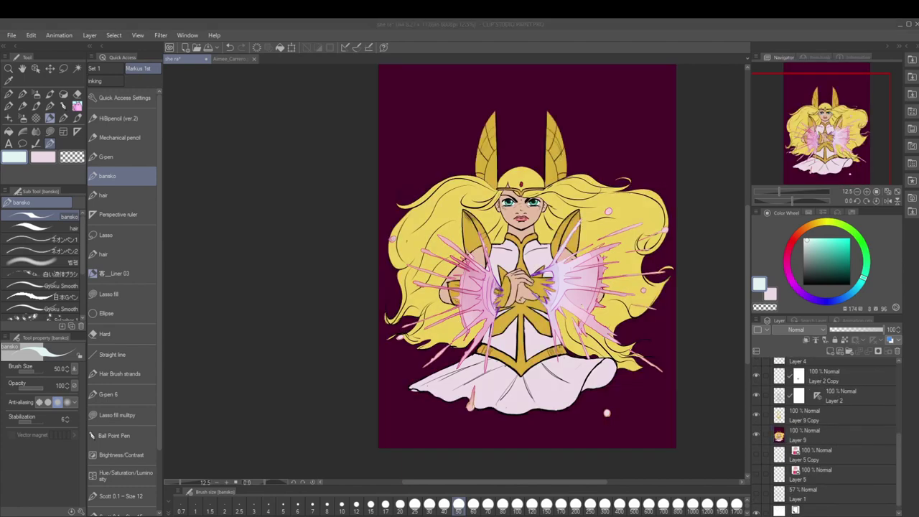
- Lasso the gold cuffs on both sides of the clasped hands on Layer 9 Copy and paste a copy onto a new layer
left_click(107, 235)
scroll(528, 273, "up", 3)
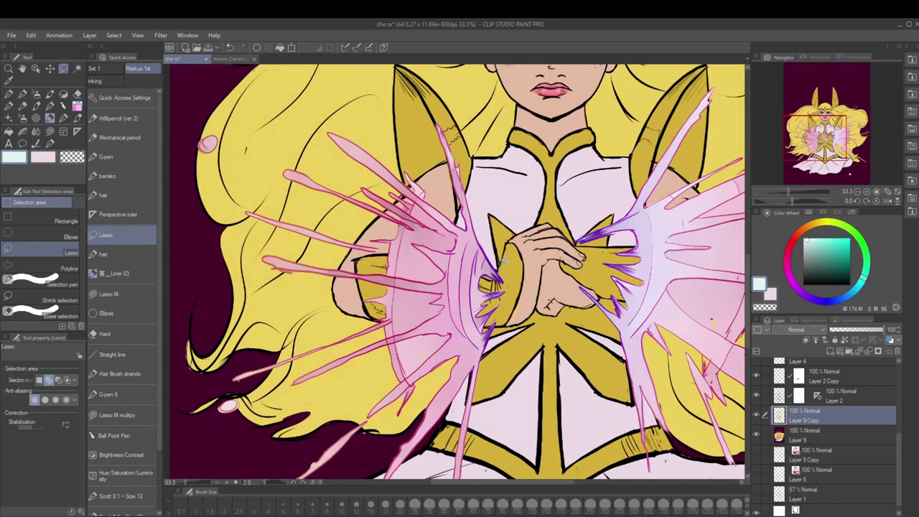
left_click_drag(518, 245, 502, 316)
left_click_drag(575, 252, 584, 294)
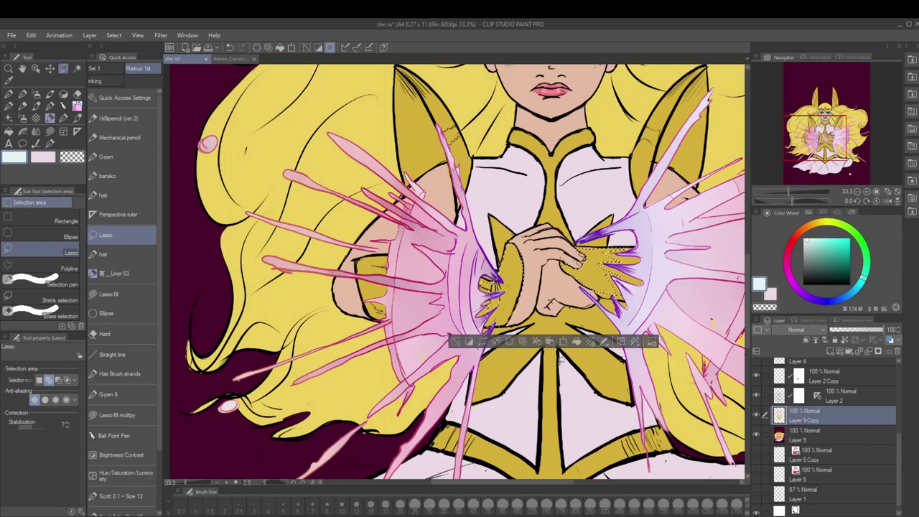
key("ctrl+c")
key("ctrl+v")
key("ctrl+d")
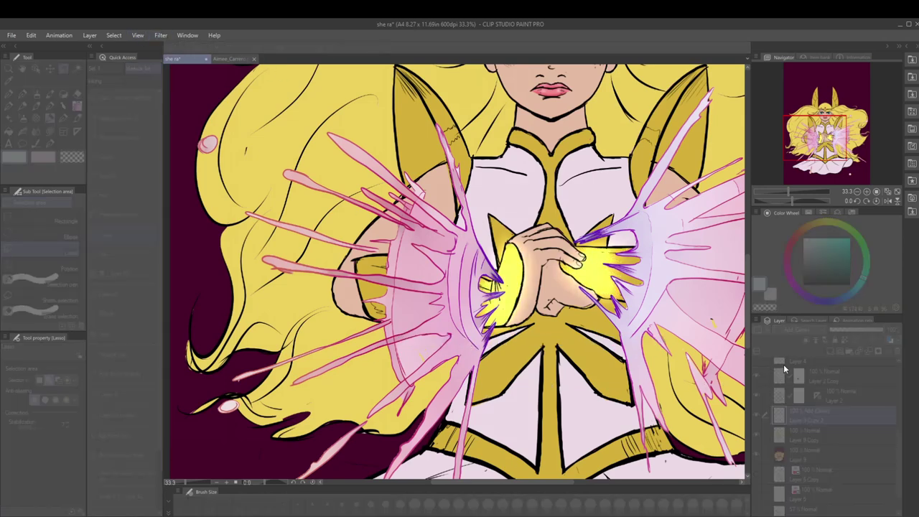
- Fill lassoed bands across the headpiece wings, shoulder guards and belt with pale yellow highlights on Layer 9 Copy
scroll(811, 165, "down", 2)
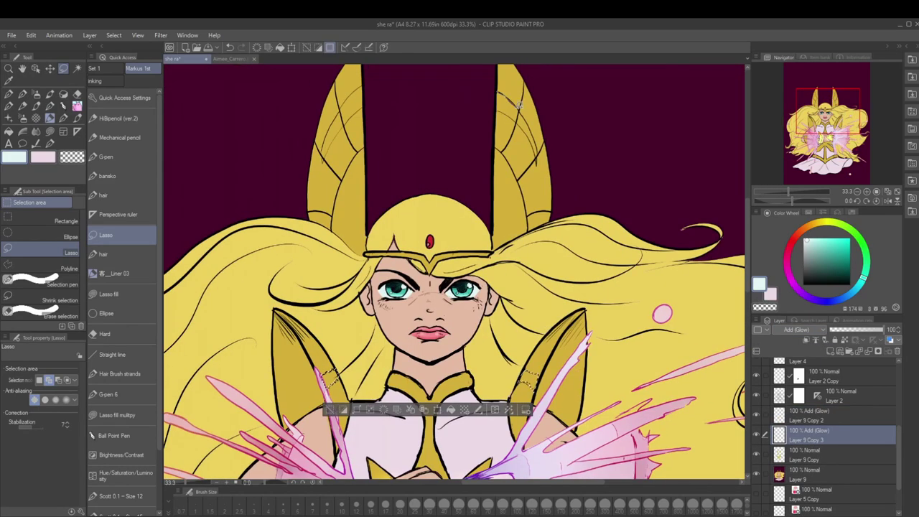
left_click_drag(555, 234, 529, 381)
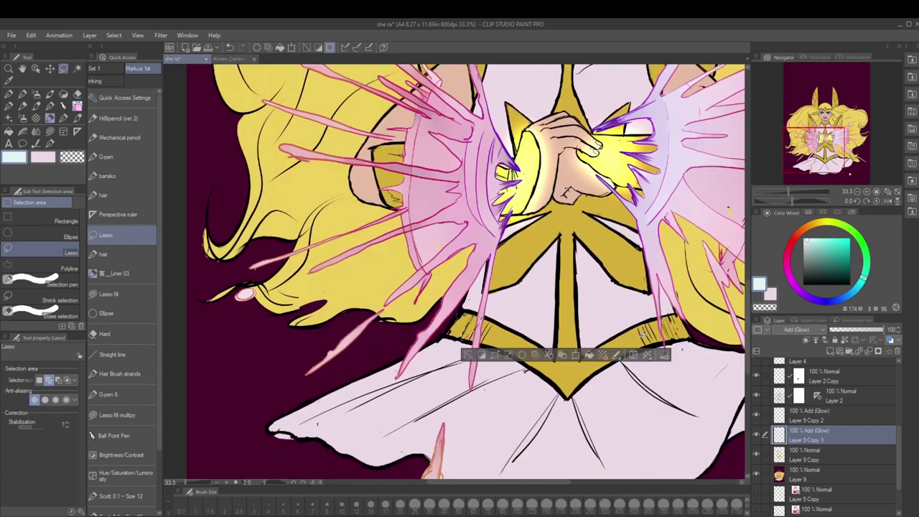
left_click(607, 362, "alt")
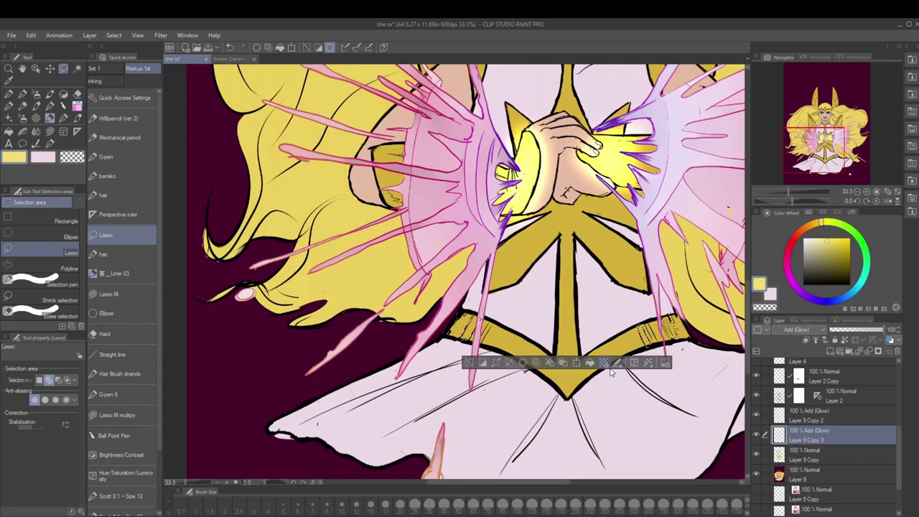
key("ctrl+d")
key("j")
left_click(498, 436, "ctrl+shift")
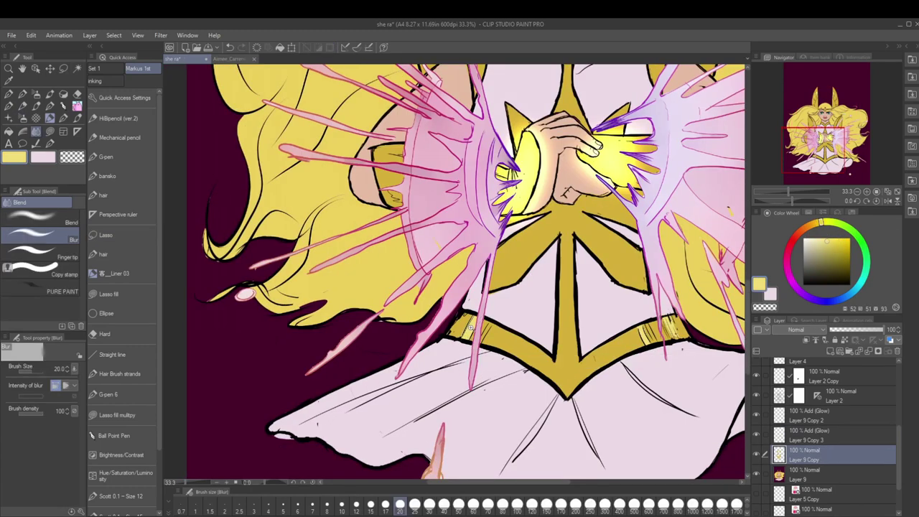
- Soften the edges of the pale yellow armour highlights on Layer 9 Copy with the Blur tool at size 20
scroll(445, 357, "up", 3)
left_click_drag(443, 358, 516, 262)
left_click_drag(626, 314, 186, 295)
left_click_drag(360, 216, 402, 316)
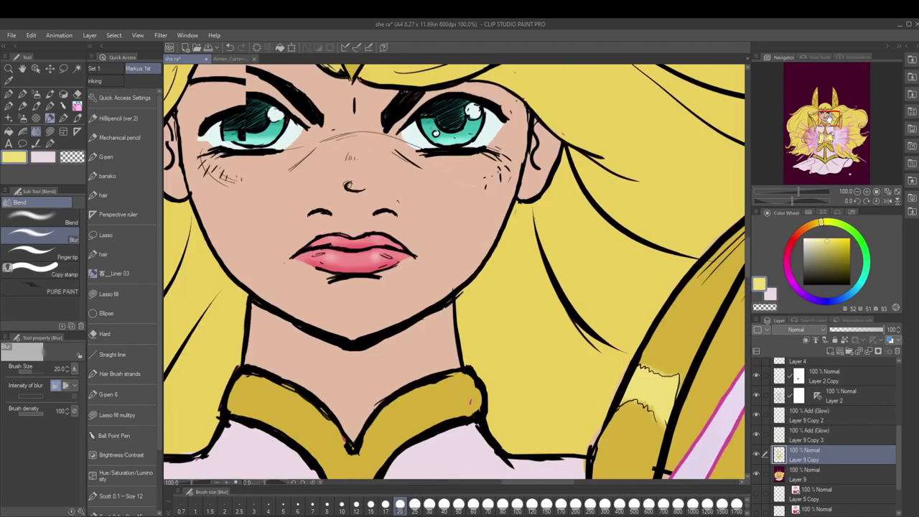
left_click_drag(431, 108, 571, 244)
left_click_drag(575, 185, 395, 300)
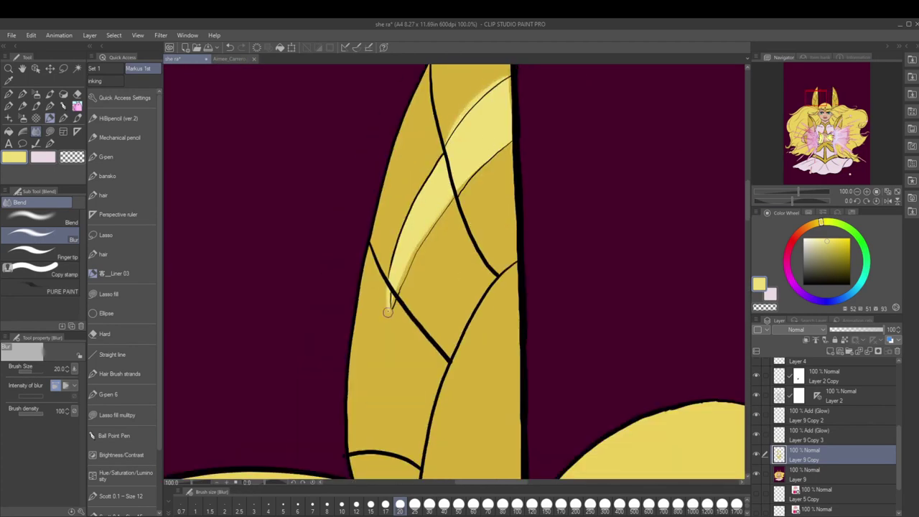
- Darken the background's upper and lower edges with deep purple on a copy of Layer 9, using the Texture 2 brush at size 1000
scroll(548, 388, "down", 6)
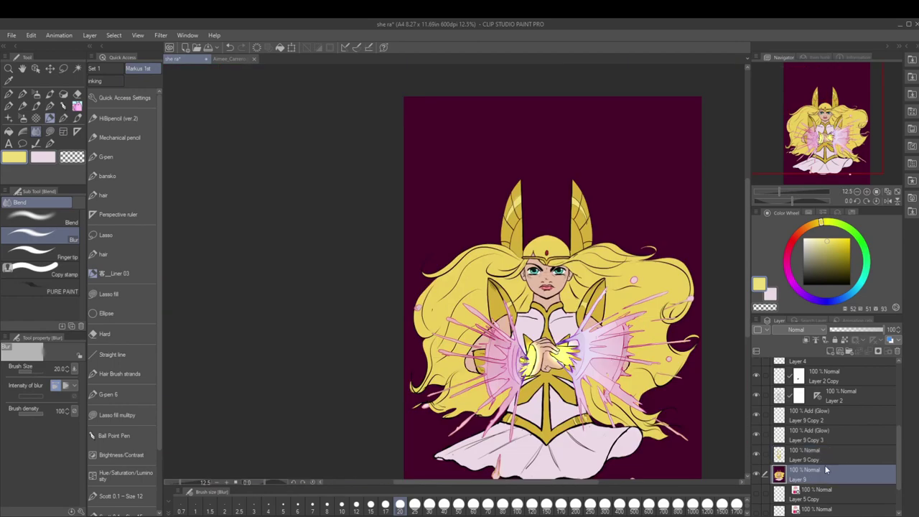
key("b")
left_click(44, 283)
left_click(400, 86, "alt")
left_click_drag(400, 85, 390, 150)
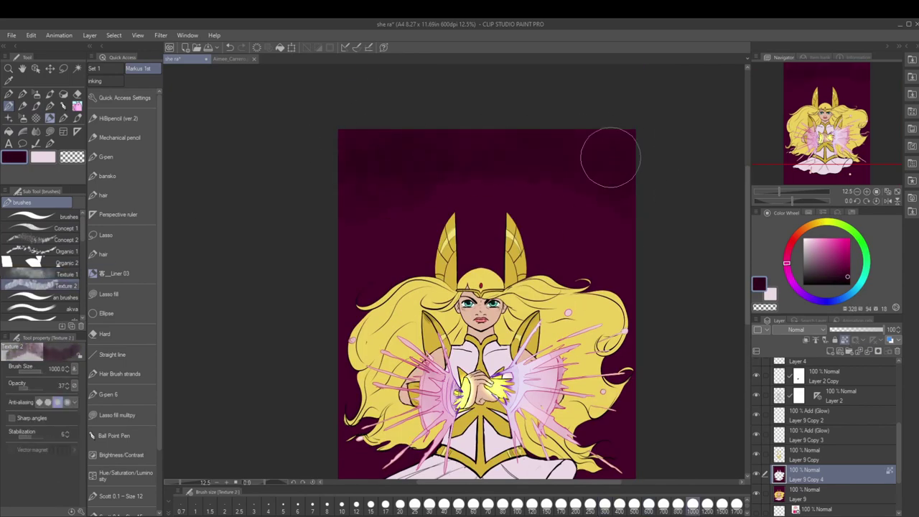
left_click_drag(423, 495, 380, 431)
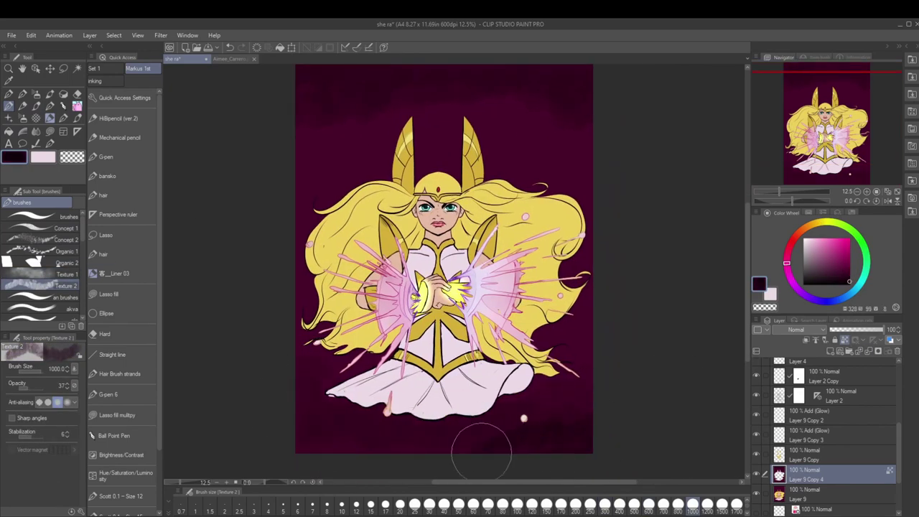
- Paint cloudy purple, dark red and grey-green patches into the background around the hair with the Texture 2 brush
scroll(328, 86, "up", 2)
left_click(548, 429, "alt")
left_click(829, 274)
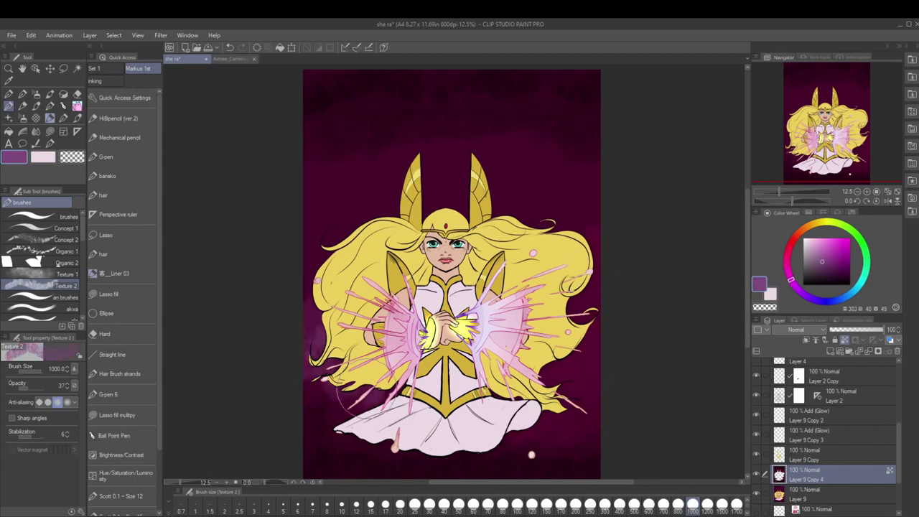
left_click_drag(345, 402, 304, 260)
left_click(583, 223, "alt")
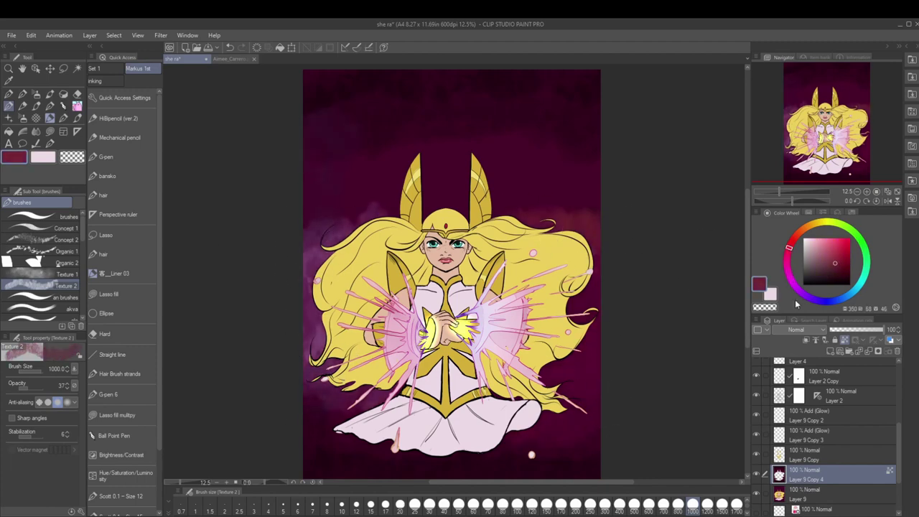
left_click_drag(606, 206, 615, 190)
left_click(503, 191, "alt")
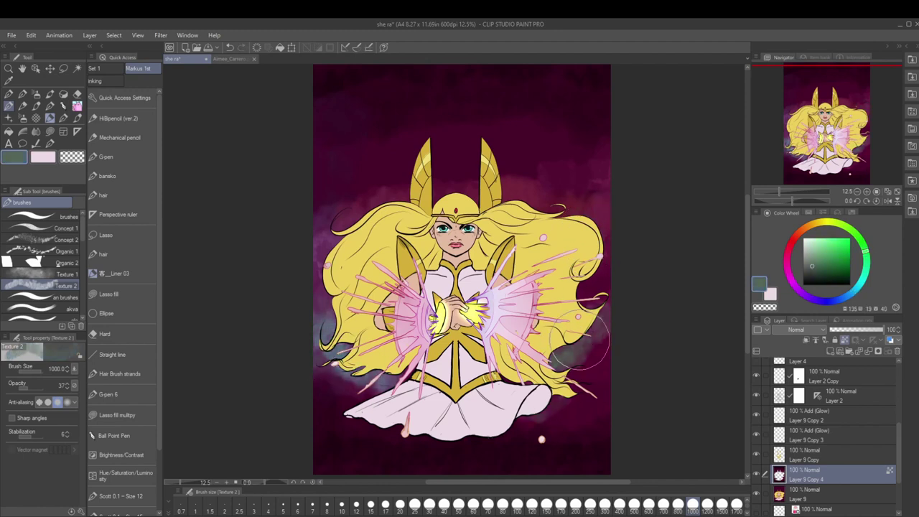
left_click_drag(206, 259, 212, 308)
- Scatter white star specks across the upper background and beside the hair on a new layer, using the Dripper 16 brush
key("b")
left_click(707, 505)
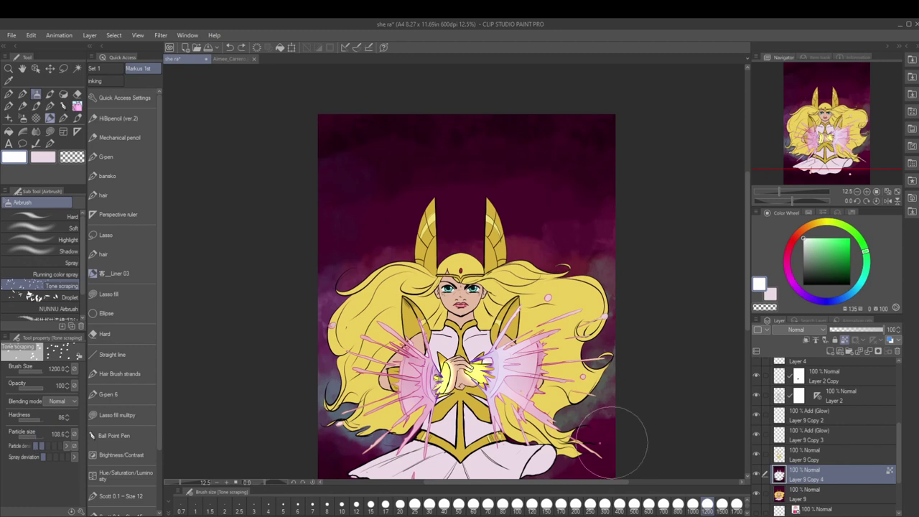
left_click(50, 143)
left_click(43, 304)
left_click(49, 277)
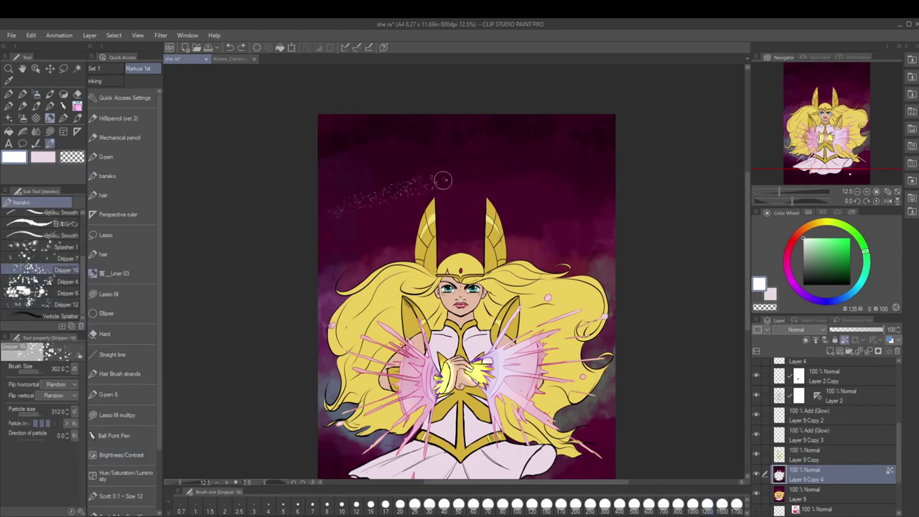
key("ctrl+shift+n")
left_click_drag(381, 215, 546, 259)
left_click_drag(337, 130, 553, 215)
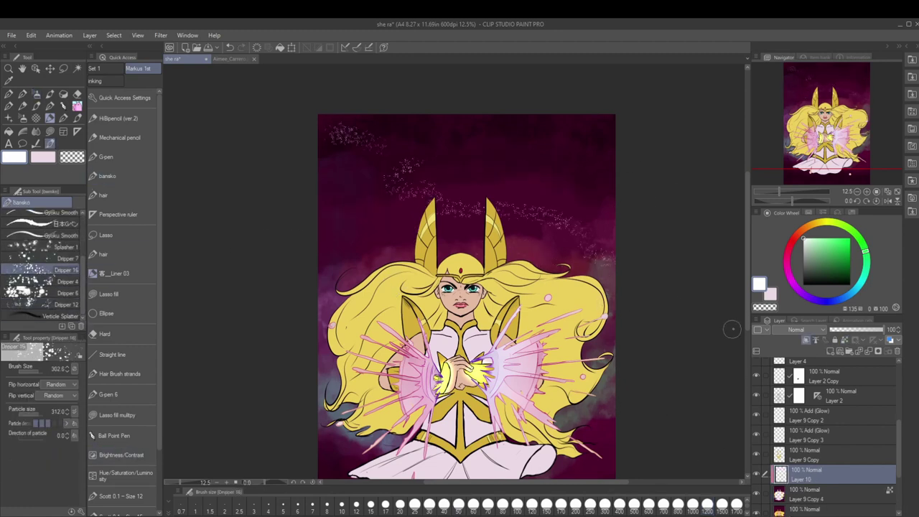
scroll(467, 287, "down", 1)
left_click_drag(586, 316, 586, 338)
left_click_drag(327, 316, 334, 359)
- Duplicate the topmost Layer 6, try Screen blending on the copy and set it back to Normal
scroll(827, 431, "up", 5)
left_click(826, 370)
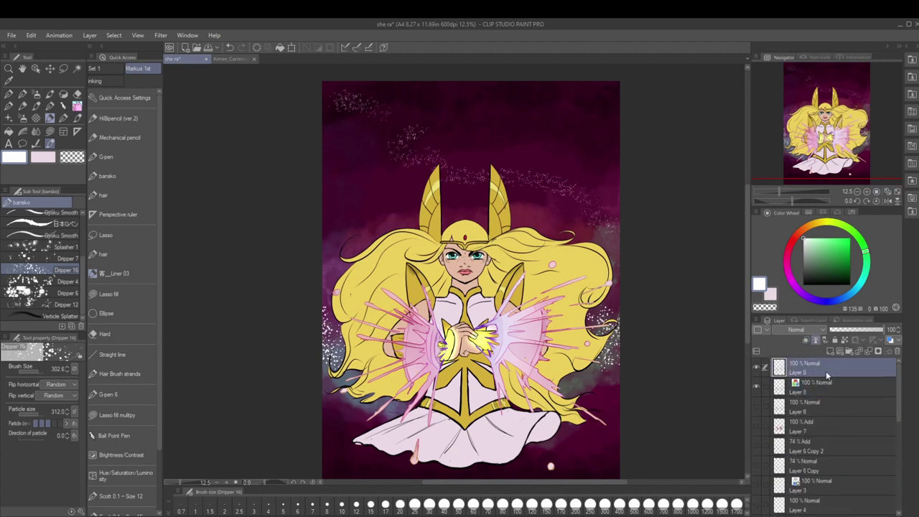
left_click(553, 355, "alt")
key("p")
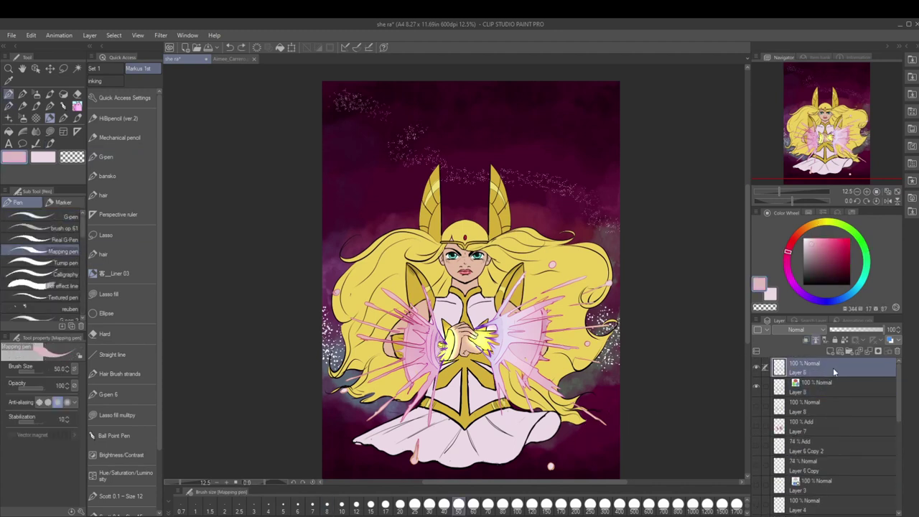
key("ctrl+j")
key("shift+alt+s")
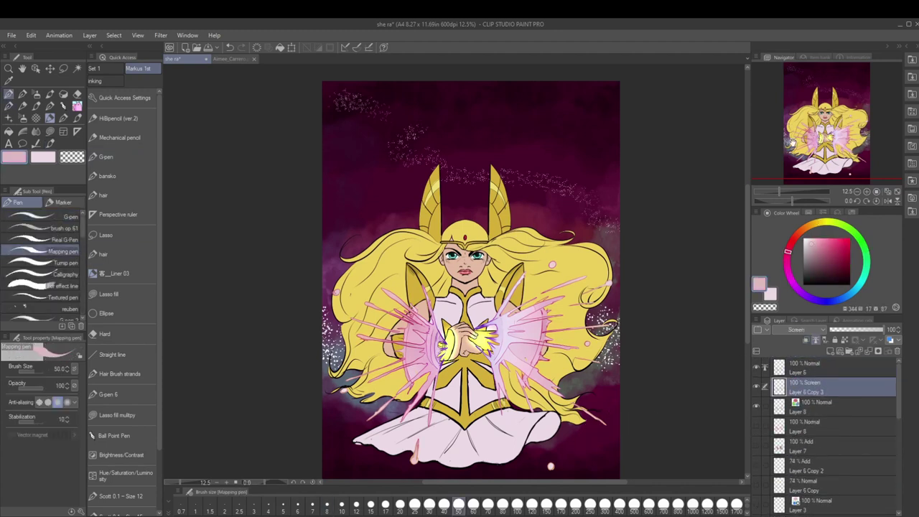
key("shift+alt+b")
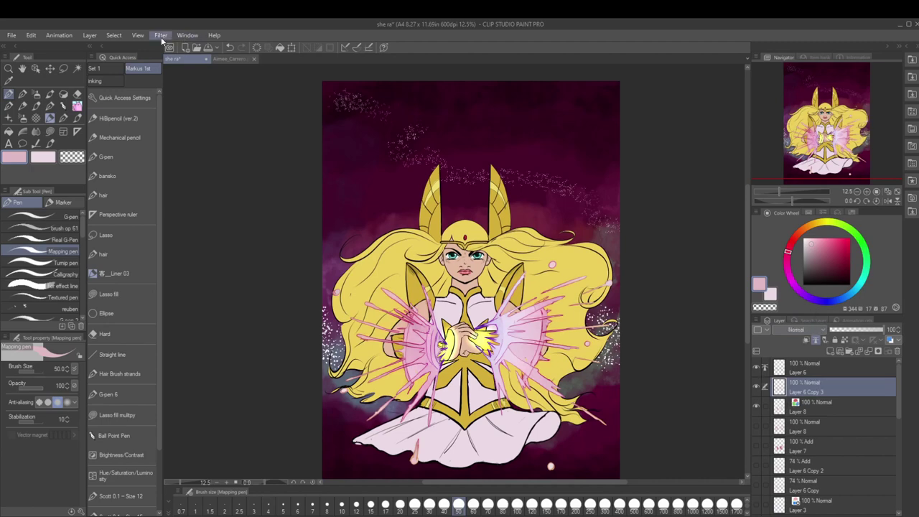
- Duplicate the line-art Layer 2 and pick up the armour's gold as the drawing colour
scroll(826, 431, "down", 2)
left_click(770, 440)
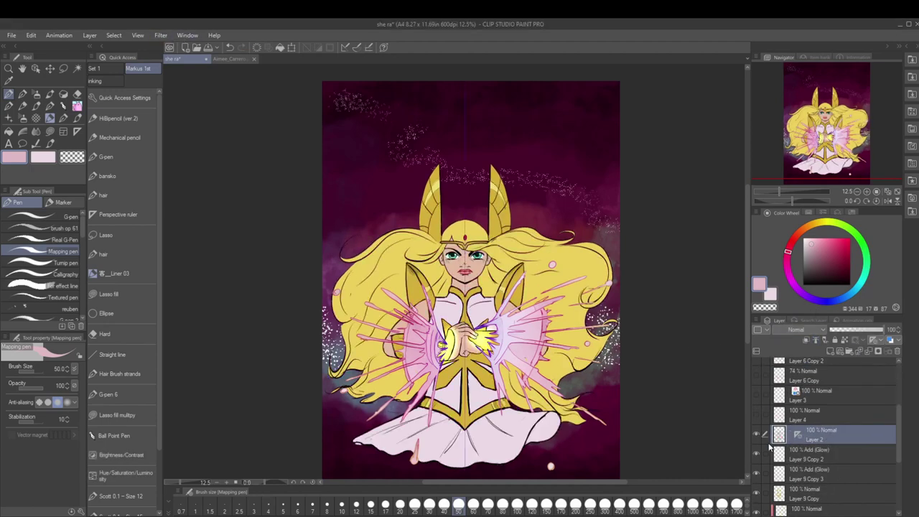
left_click(829, 456)
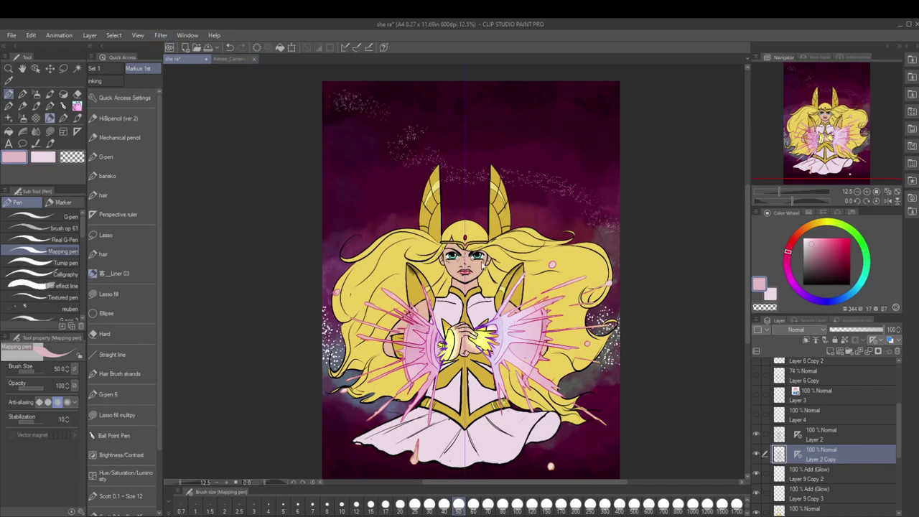
key("ctrl+plus")
key("ctrl+minus")
key("ctrl+minus")
key("ctrl+minus")
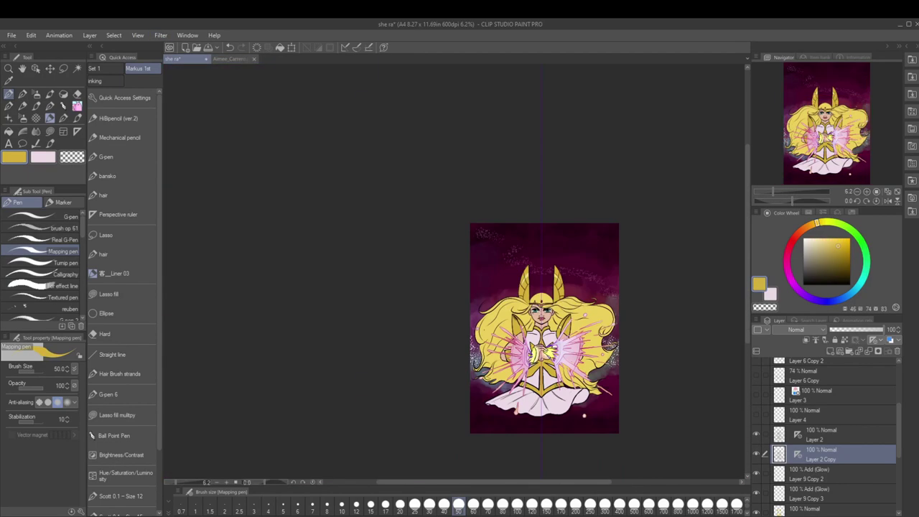
- Fill the skirt's side fold with a darker greyish pink on Layer 9 and the shoulder guards' inner faces with dark gold on Layer 9 Copy
scroll(858, 471, "down", 3)
left_click(858, 467)
key("g")
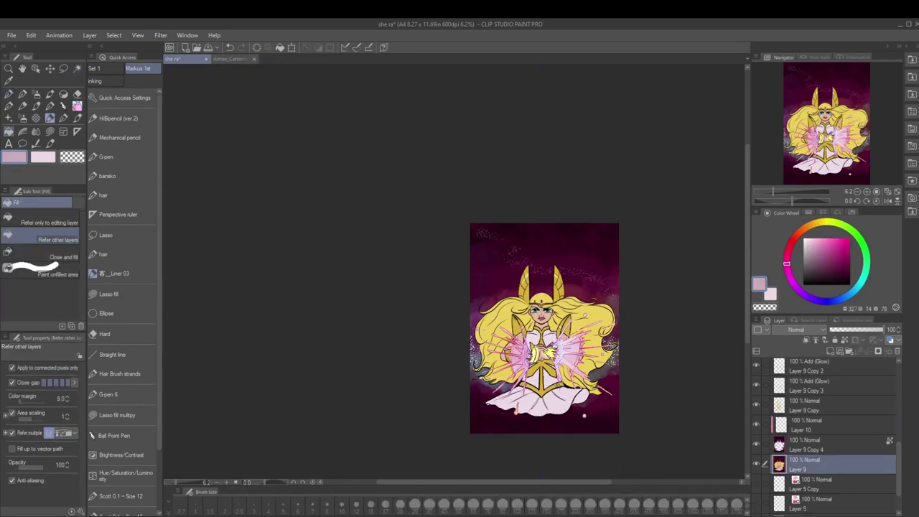
key("ctrl+plus")
key("ctrl+plus")
key("ctrl+minus")
left_click(833, 405)
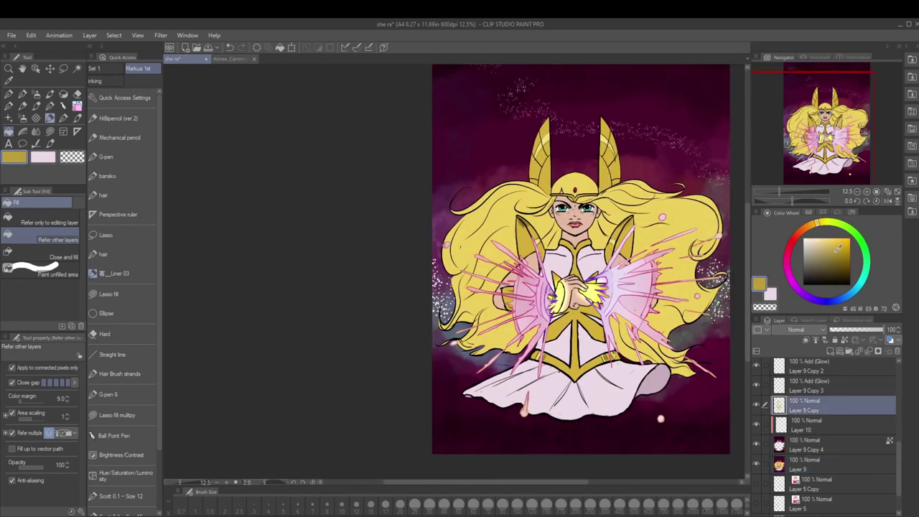
- Airbrush pale yellow light along the edges of the shoulder guards and collar on Layer 9 Copy, using the Soft airbrush at size 20
left_click(632, 277, "alt")
key("b")
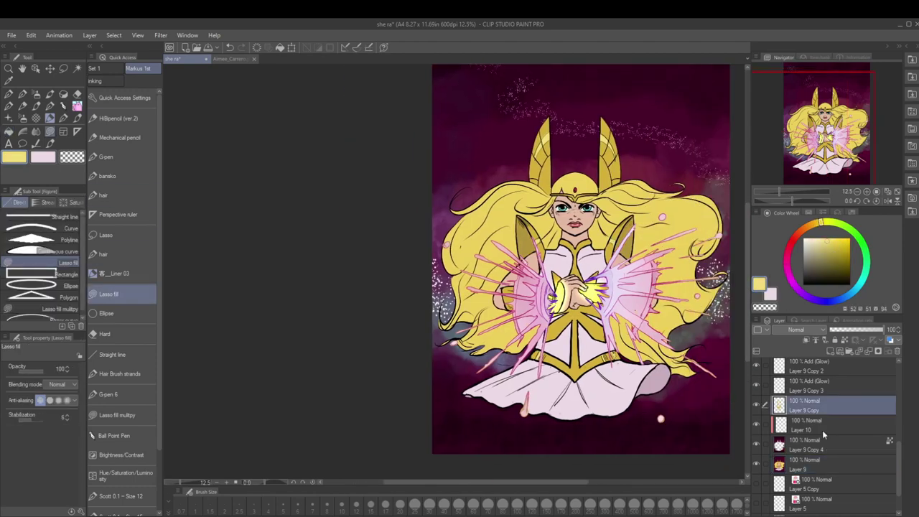
key("ctrl+plus")
key("ctrl+plus")
key("ctrl+plus")
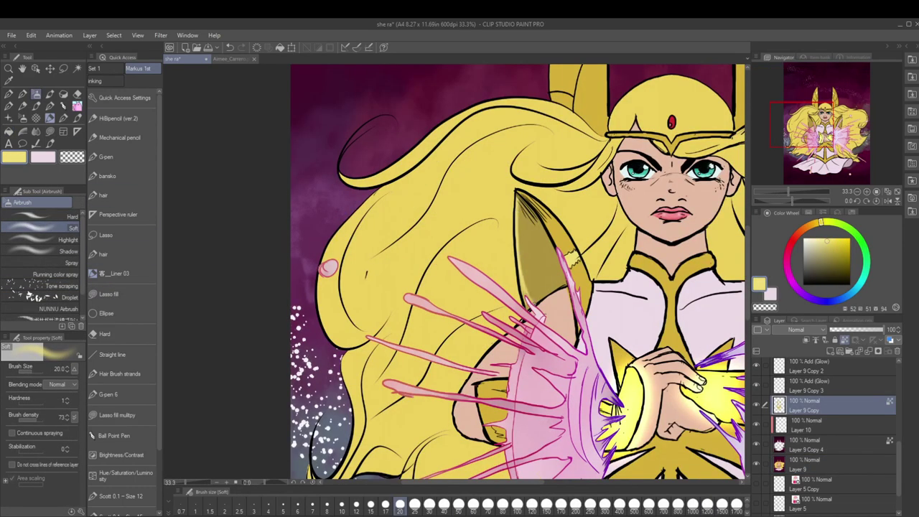
mouse_move(519, 220)
left_mouse_down()
mouse_move(527, 307)
mouse_move(344, 290)
left_mouse_up()
left_click_drag(644, 179, 632, 288)
left_click_drag(632, 223, 641, 267)
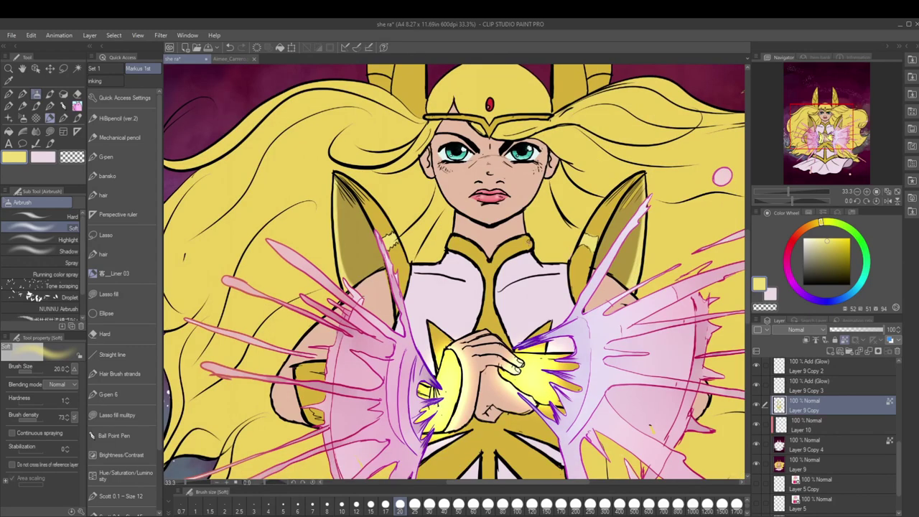
key("p")
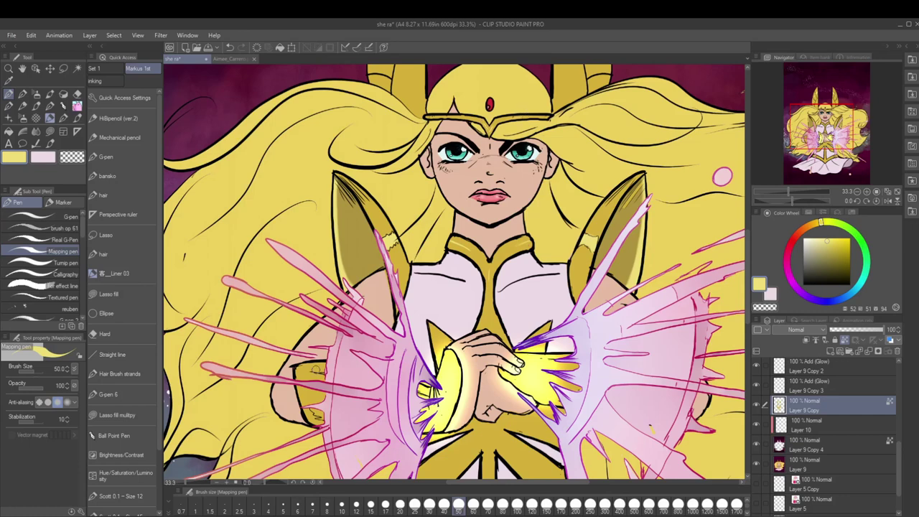
key("ctrl+minus")
key("ctrl+minus")
key("ctrl+minus")
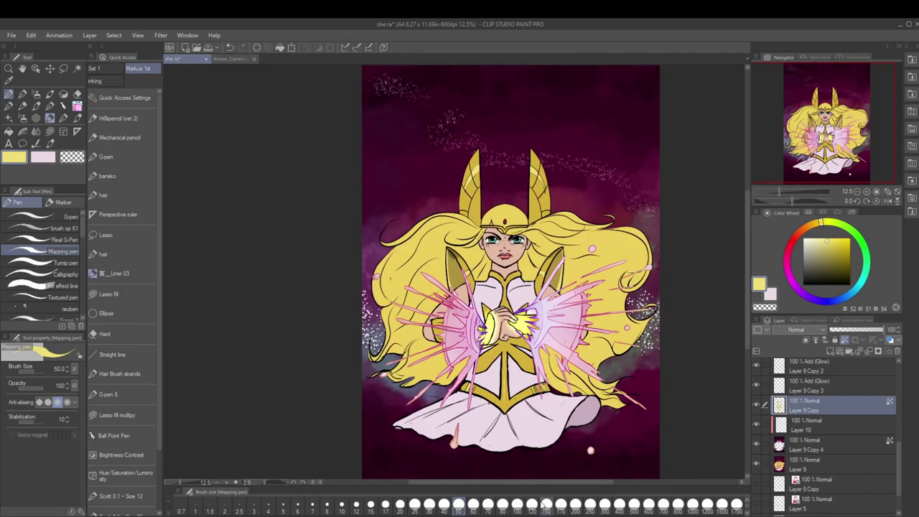